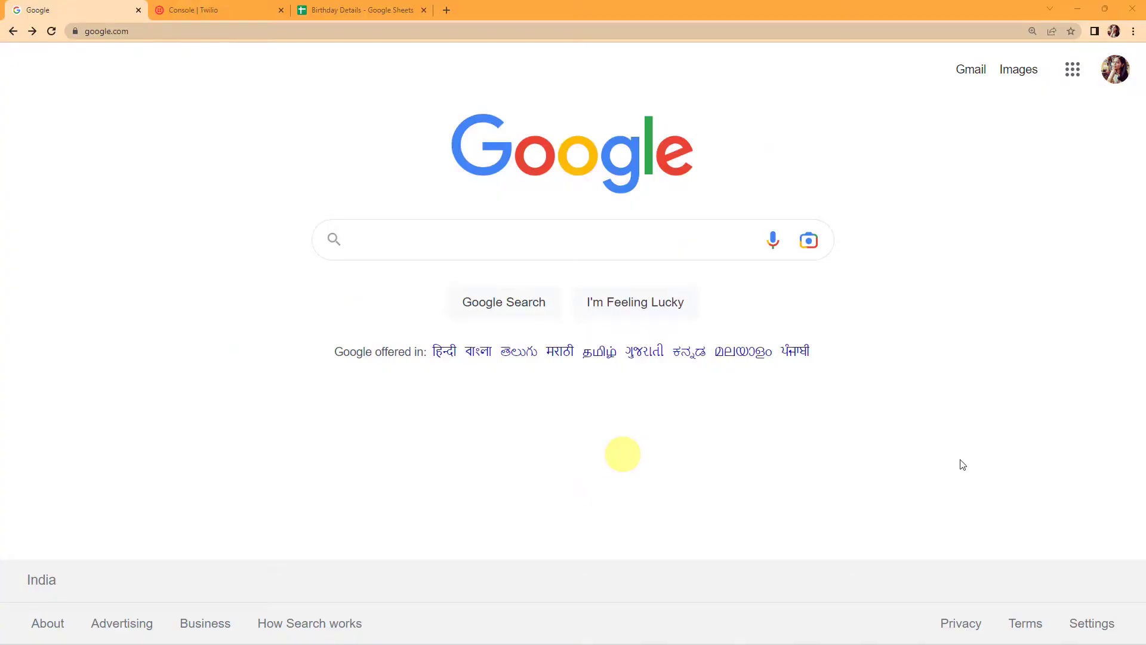
Go to pabbly.com/connect, sign in, and launch Pabbly Connect from the apps list
{"action": "left_click", "coordinate": [358, 31]}
{"action": "type", "text": "pa"}
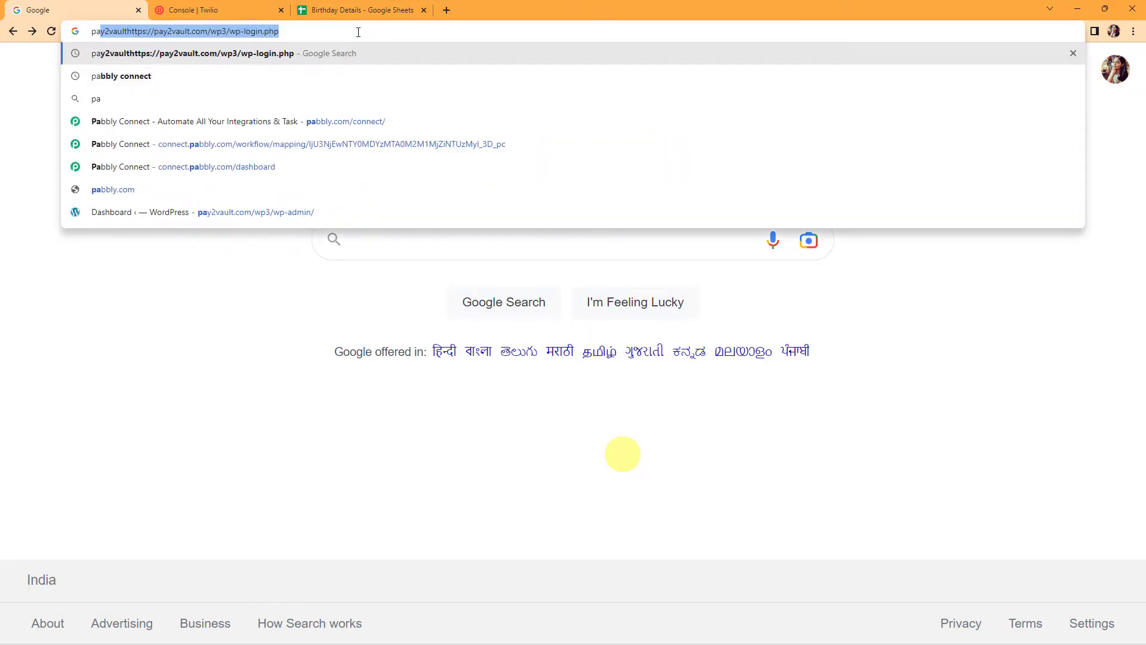
{"action": "left_click", "coordinate": [496, 121]}
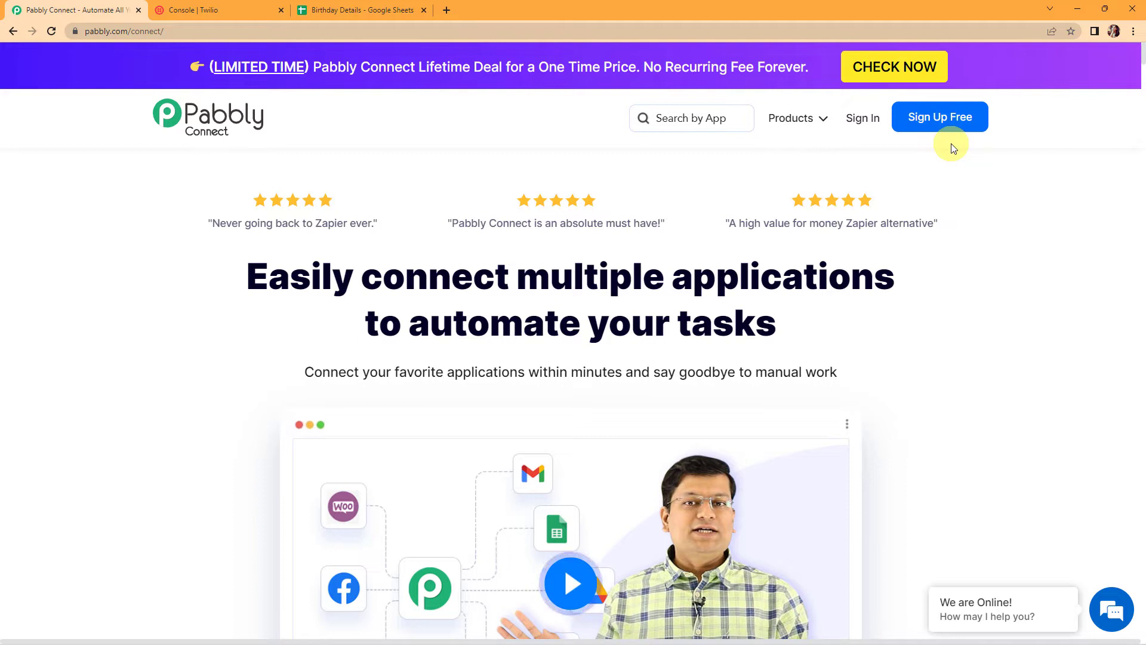
{"action": "left_click", "coordinate": [860, 119]}
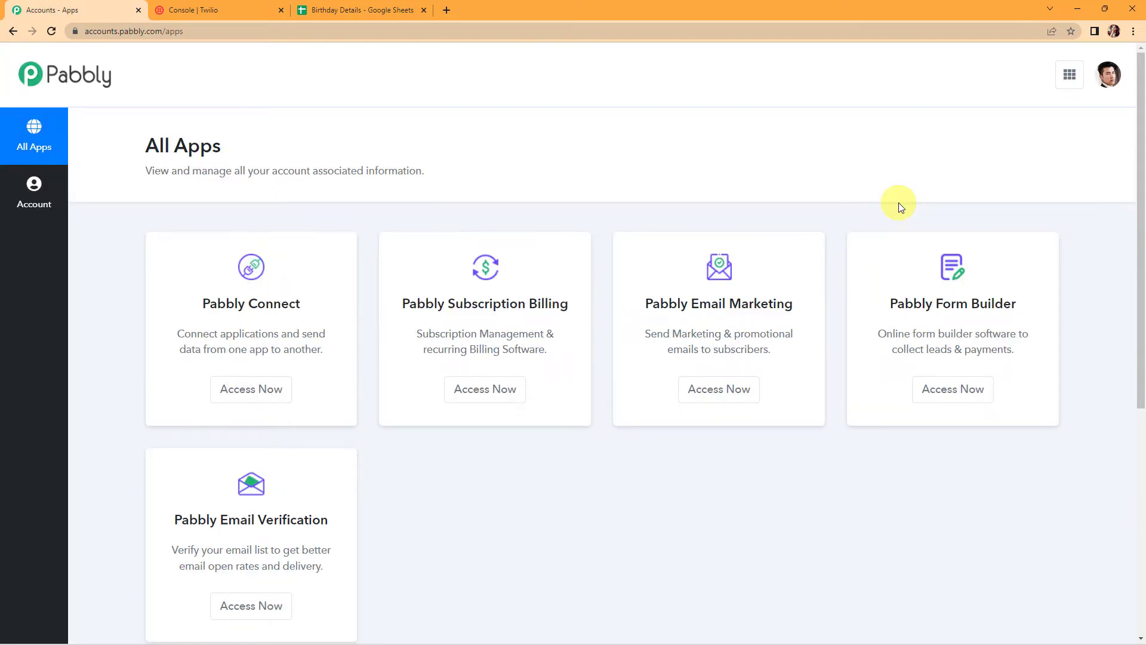
{"action": "left_click", "coordinate": [251, 391]}
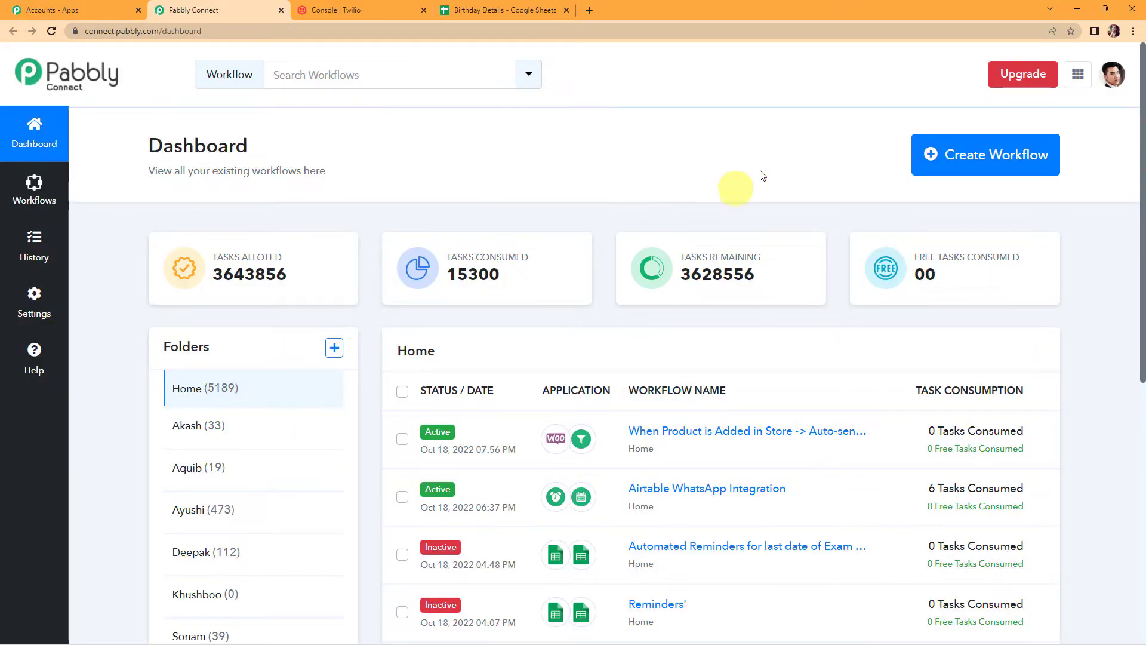
Create a new workflow named 'Google Sheets Twilio Integration'
{"action": "left_click", "coordinate": [982, 165]}
{"action": "left_click", "coordinate": [566, 353]}
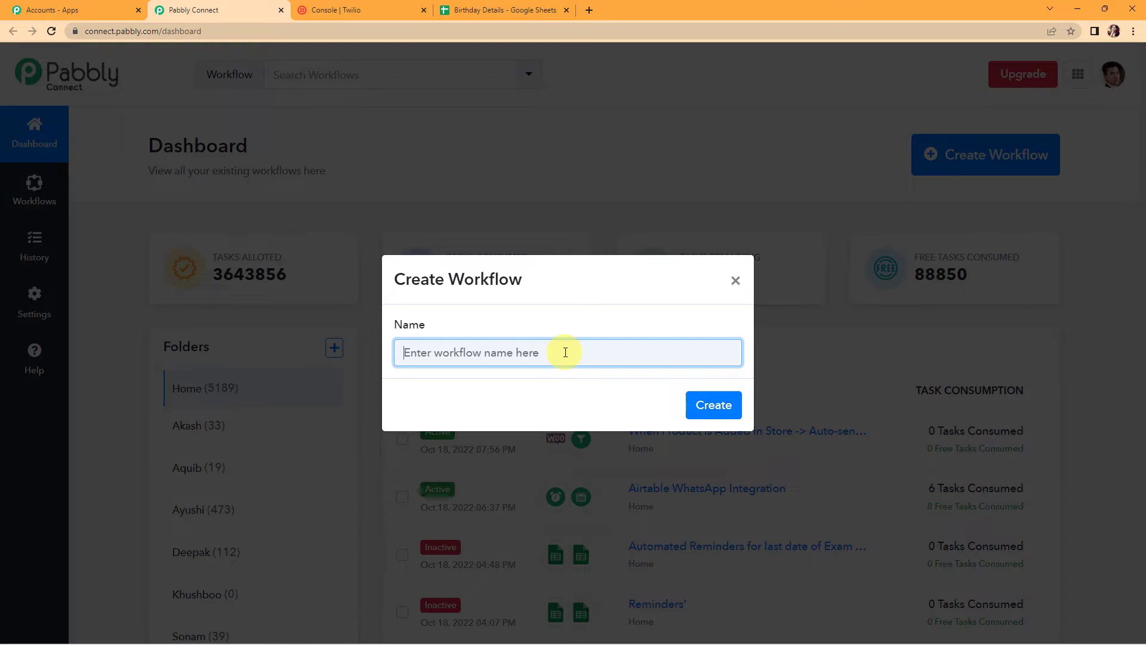
{"action": "type", "text": "G"}
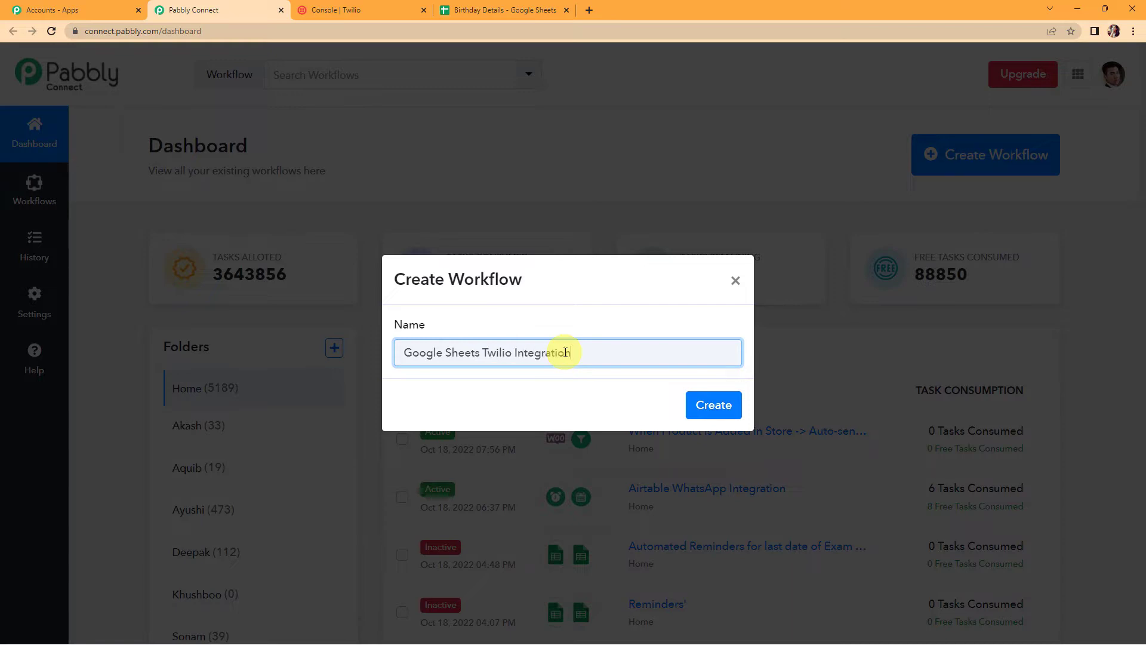
{"action": "left_click", "coordinate": [712, 404]}
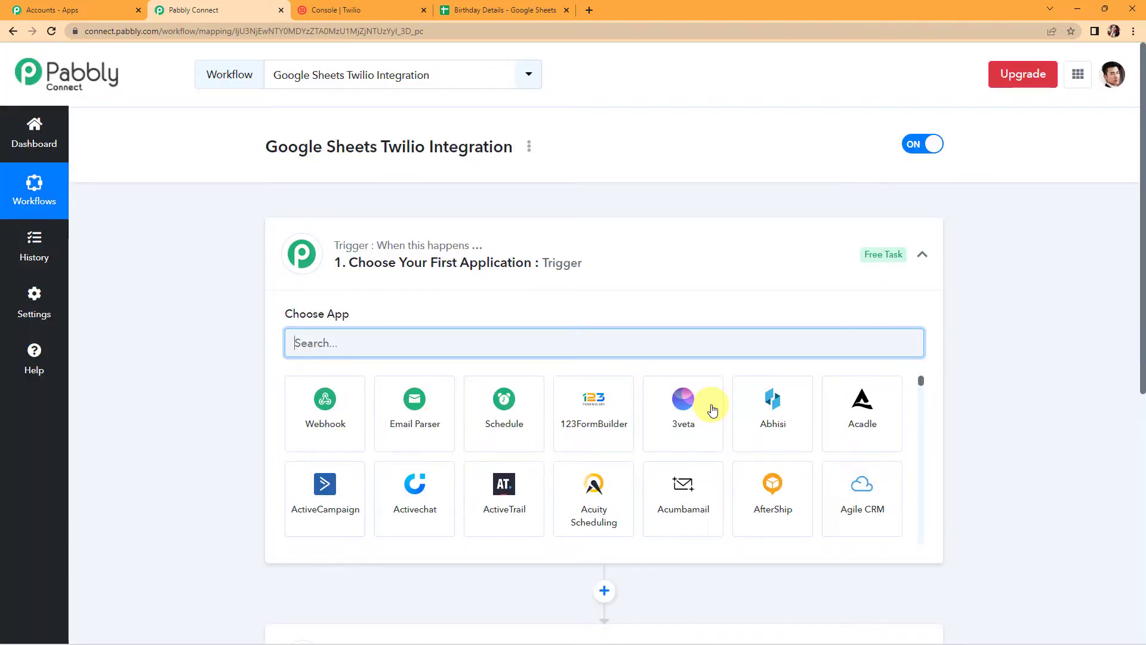
Choose the Schedule app as trigger and save it to run Every day at 10:00 Asia/Kolkata
{"action": "scroll", "coordinate": [555, 285], "scroll_direction": "down", "scroll_amount": 4}
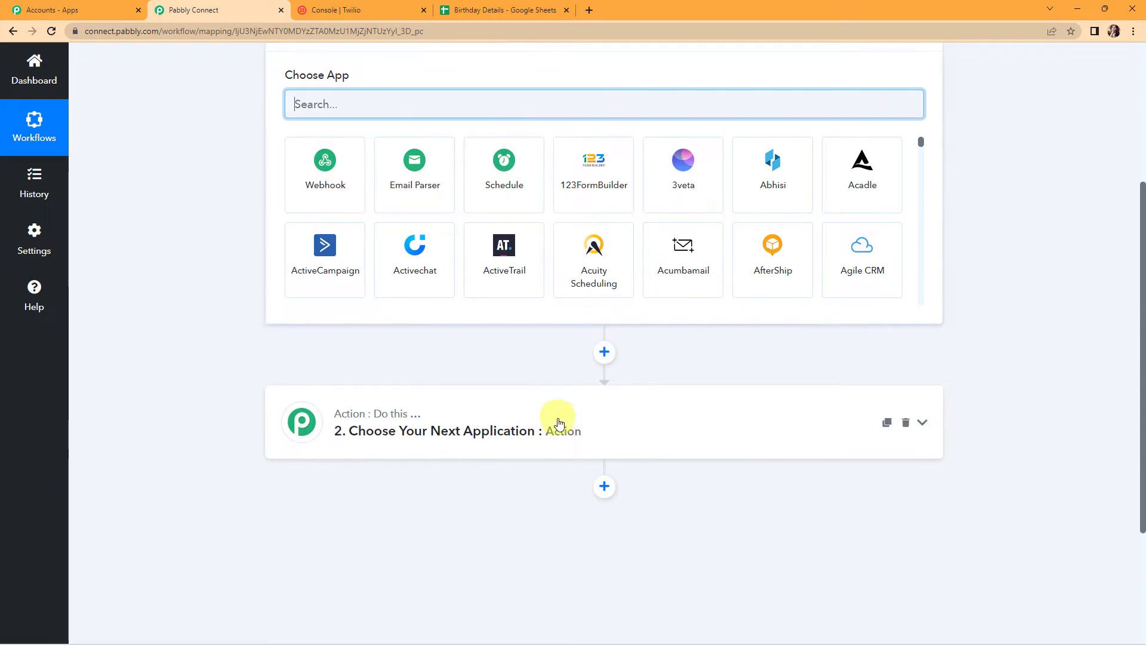
{"action": "scroll", "coordinate": [582, 448], "scroll_direction": "up", "scroll_amount": 1}
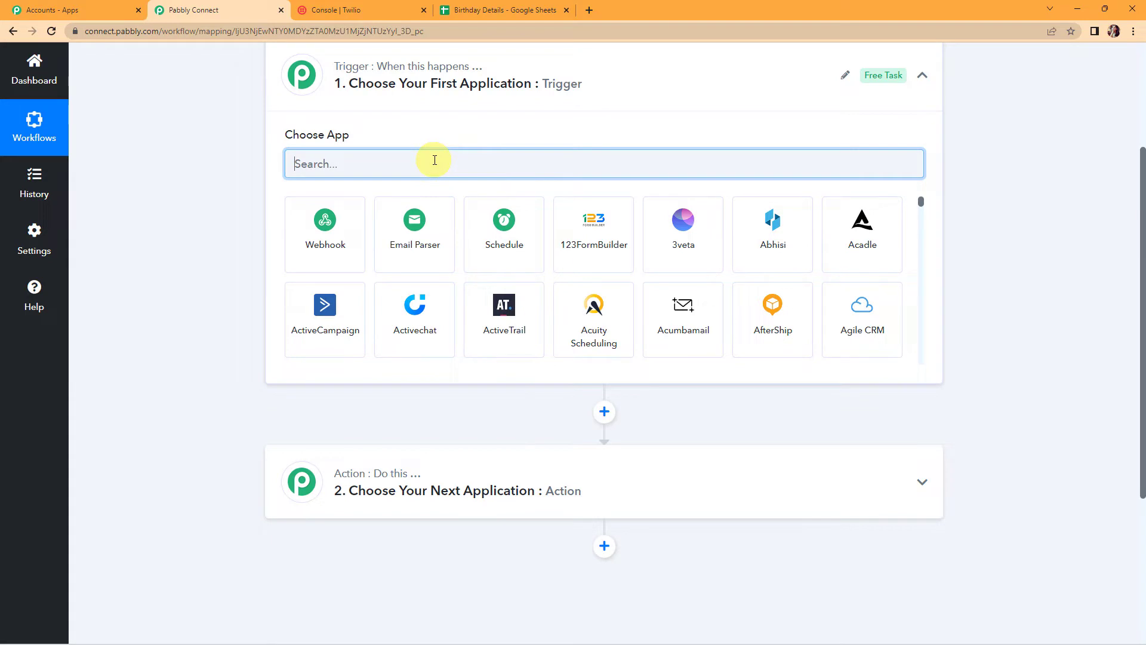
{"action": "type", "text": "schedule"}
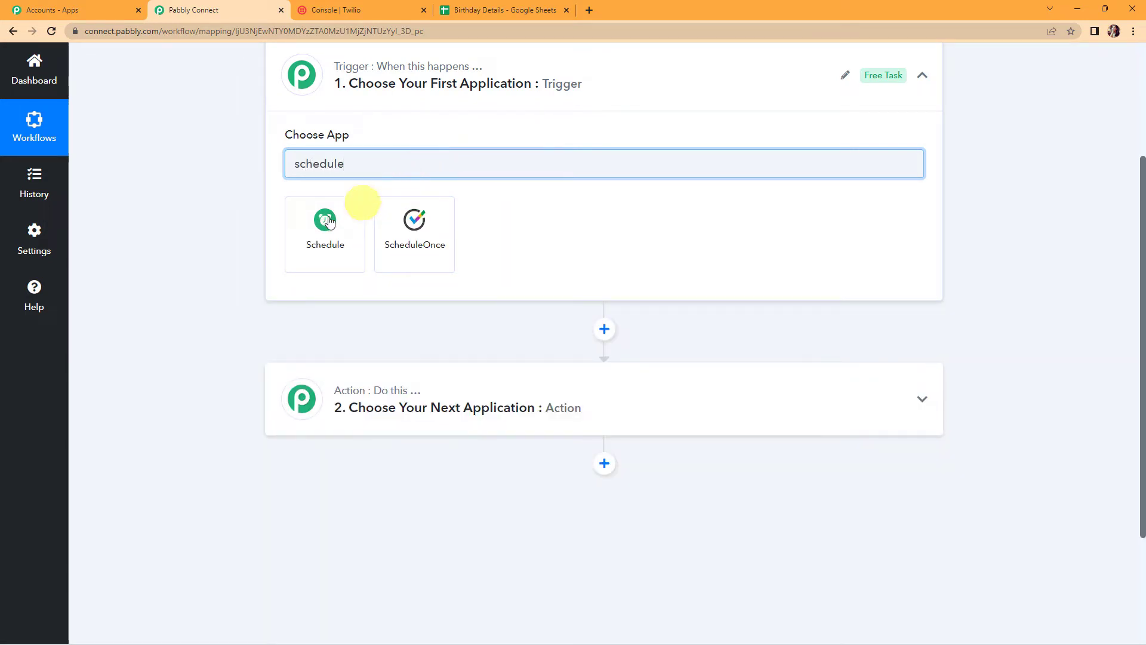
{"action": "left_click", "coordinate": [325, 220]}
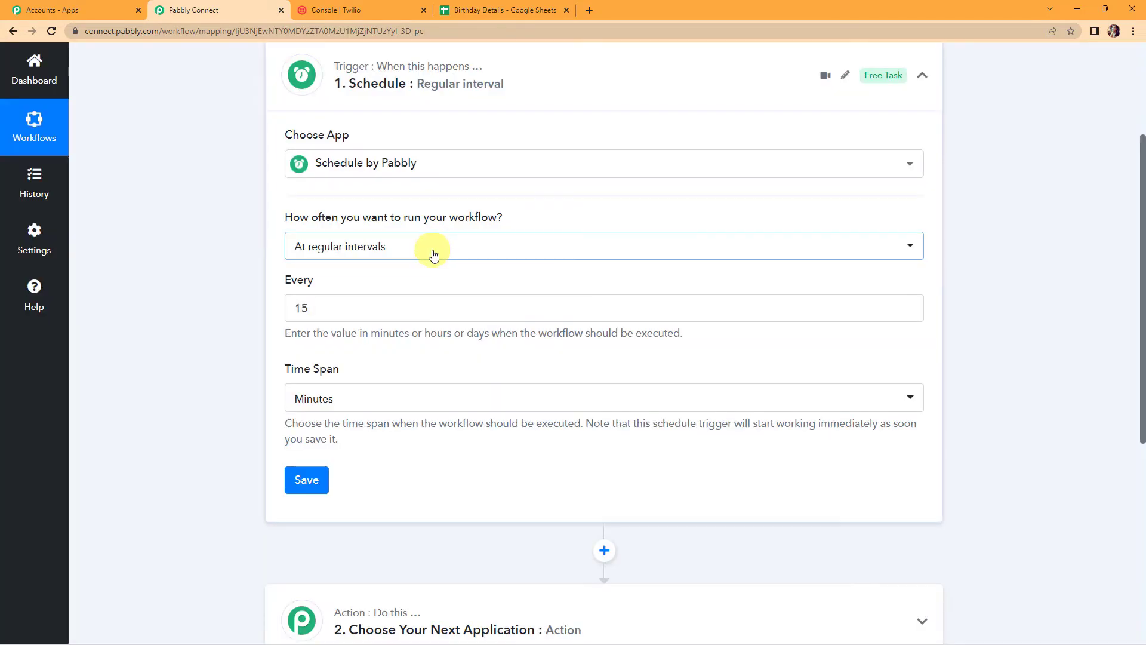
{"action": "left_click", "coordinate": [434, 255]}
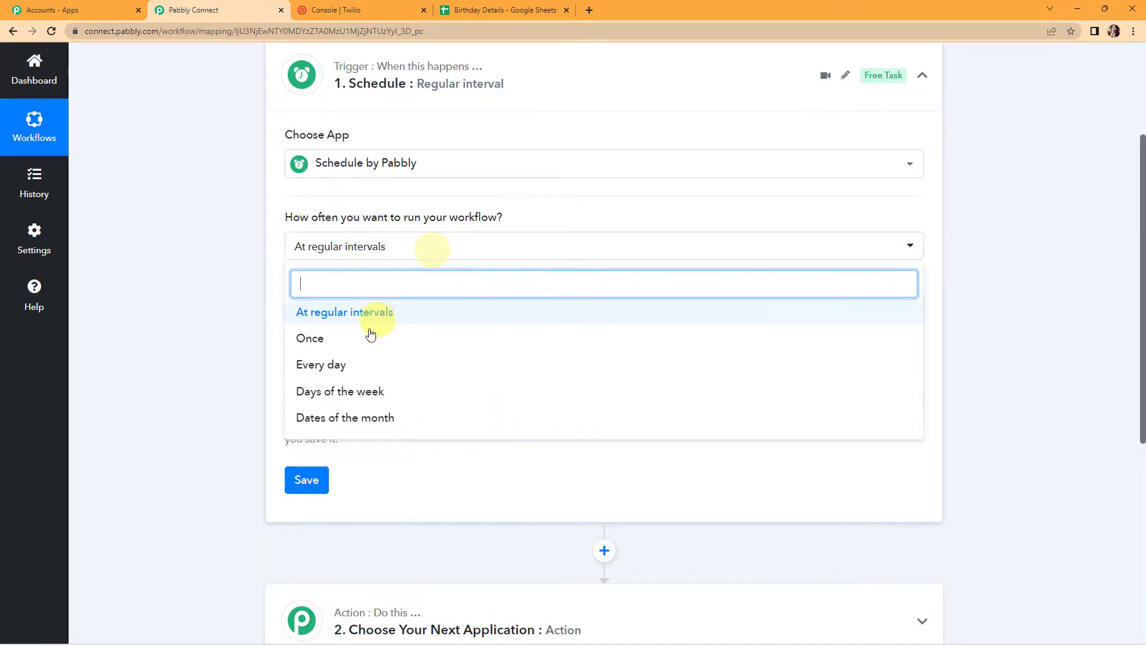
{"action": "left_click", "coordinate": [383, 360]}
{"action": "left_click", "coordinate": [301, 308]}
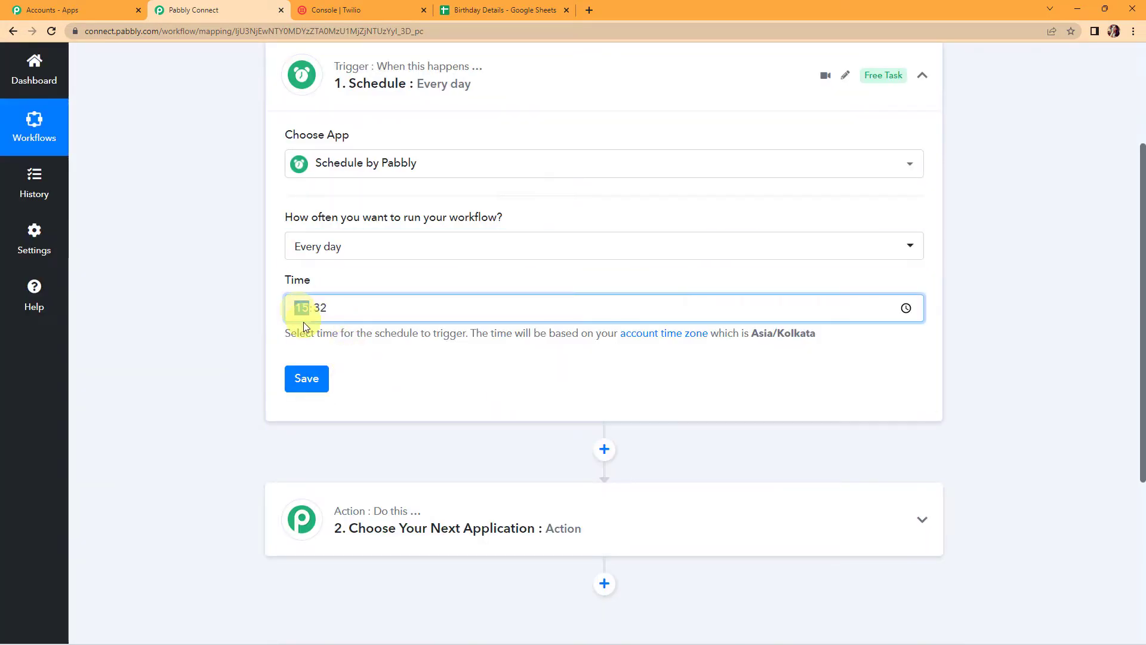
{"action": "left_click", "coordinate": [307, 378]}
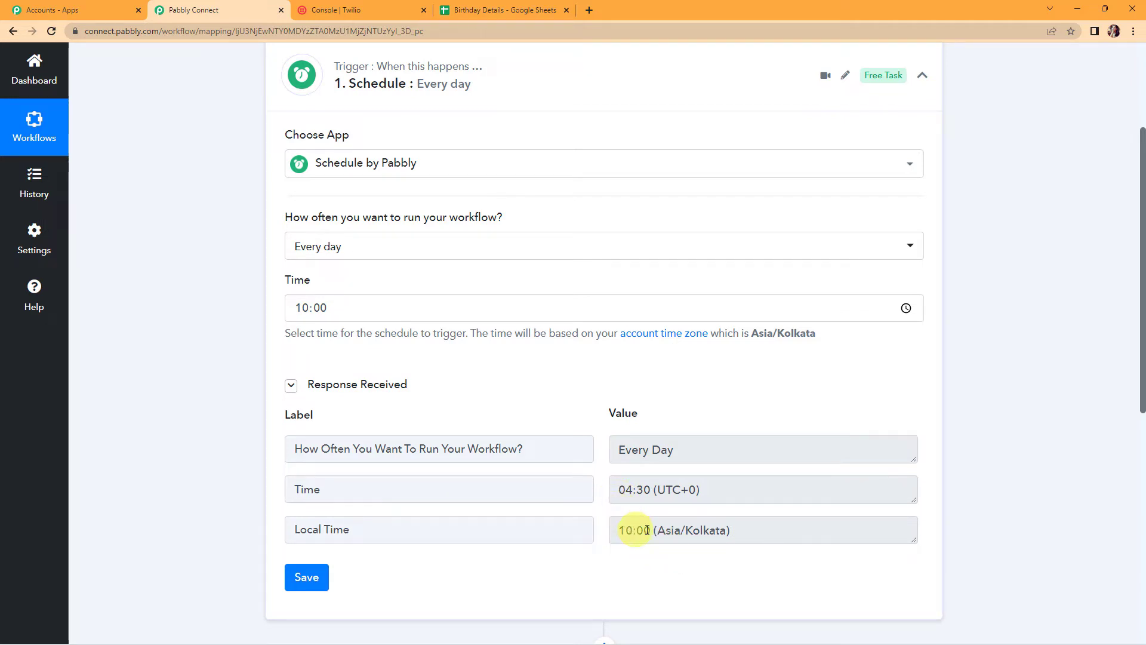
{"action": "scroll", "coordinate": [687, 523], "scroll_direction": "down", "scroll_amount": 1}
{"action": "scroll", "coordinate": [688, 523], "scroll_direction": "down", "scroll_amount": 5}
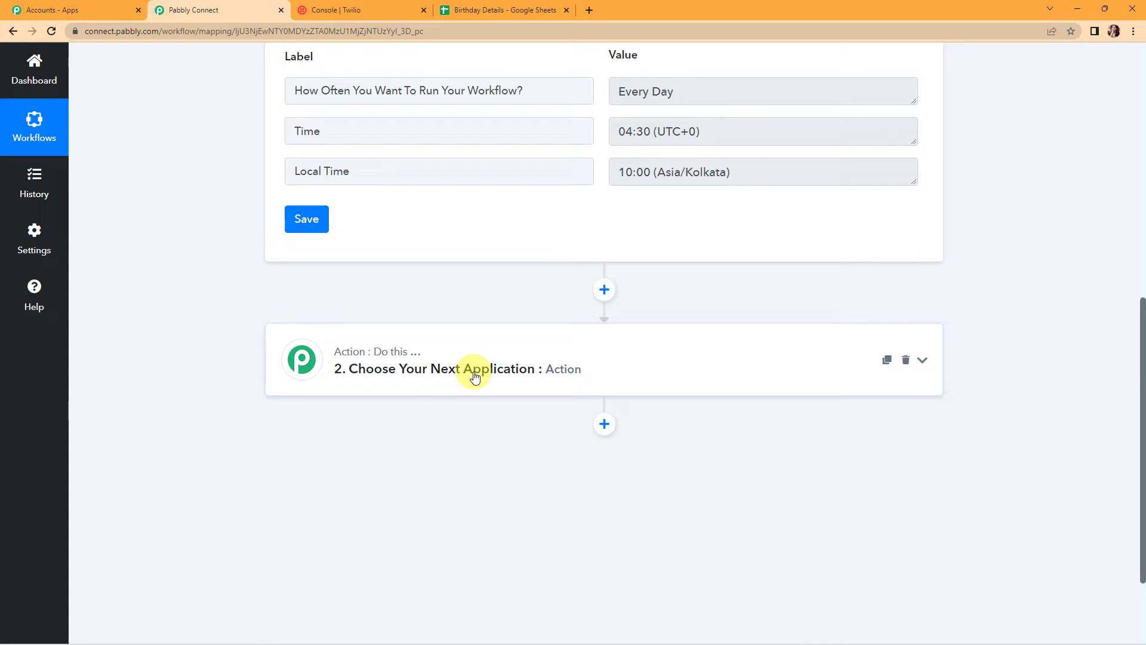
Make step 2 a Date/Time Formatter action with the Current Date event
{"action": "left_click", "coordinate": [475, 375]}
{"action": "left_click", "coordinate": [430, 449]}
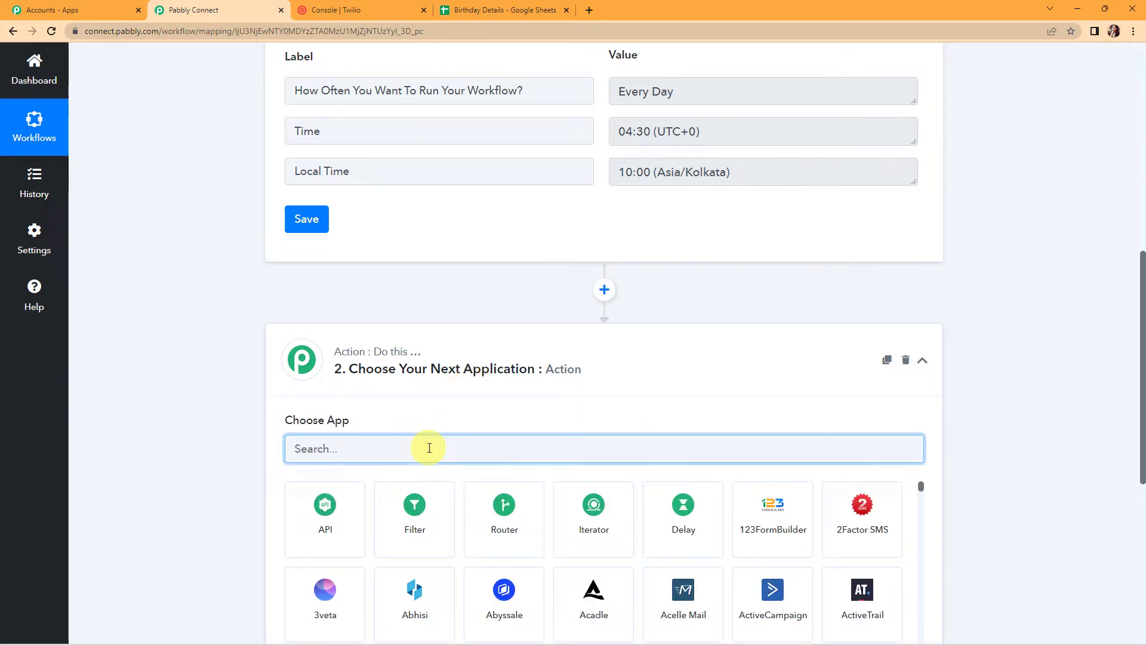
{"action": "type", "text": "date"}
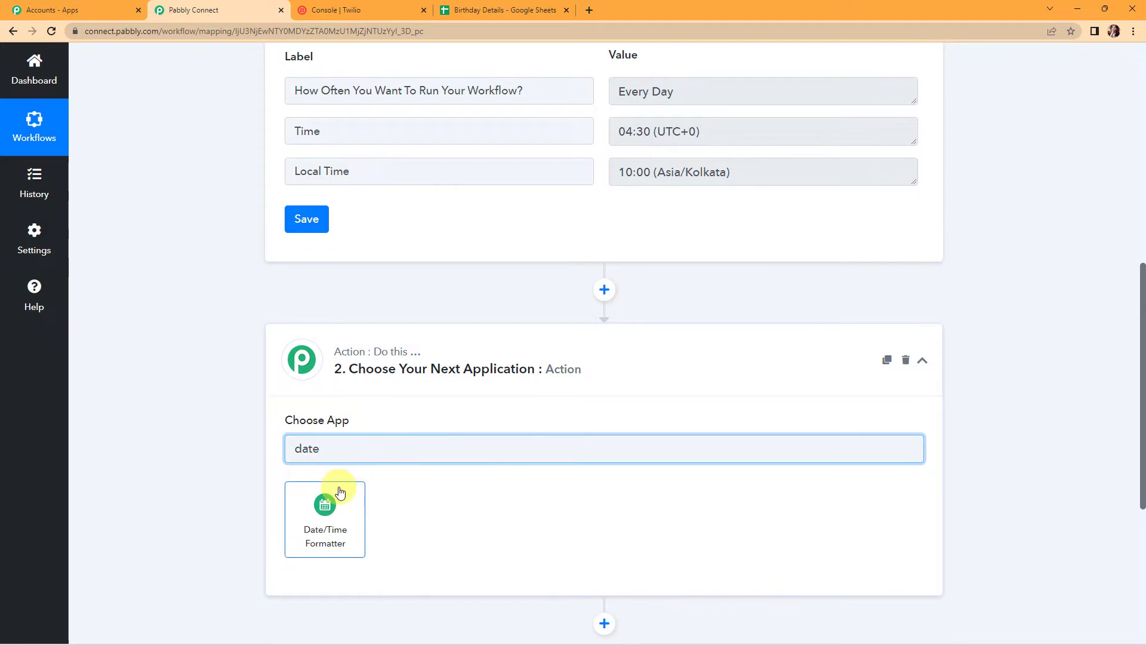
{"action": "left_click", "coordinate": [335, 493]}
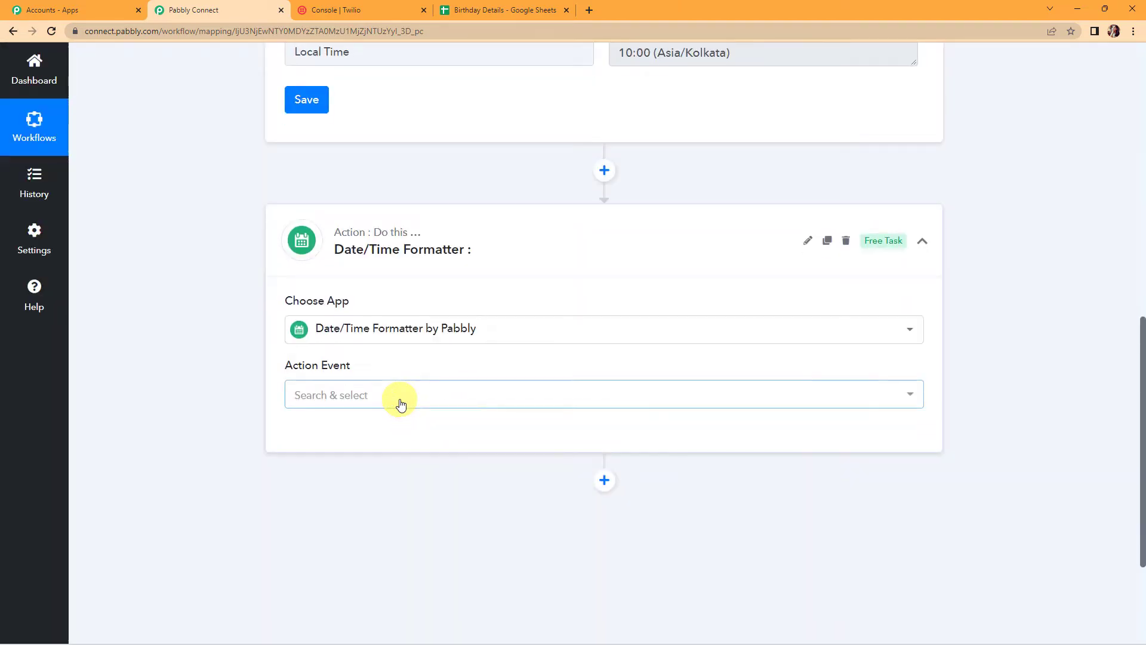
{"action": "left_click", "coordinate": [397, 395]}
{"action": "left_click", "coordinate": [334, 297]}
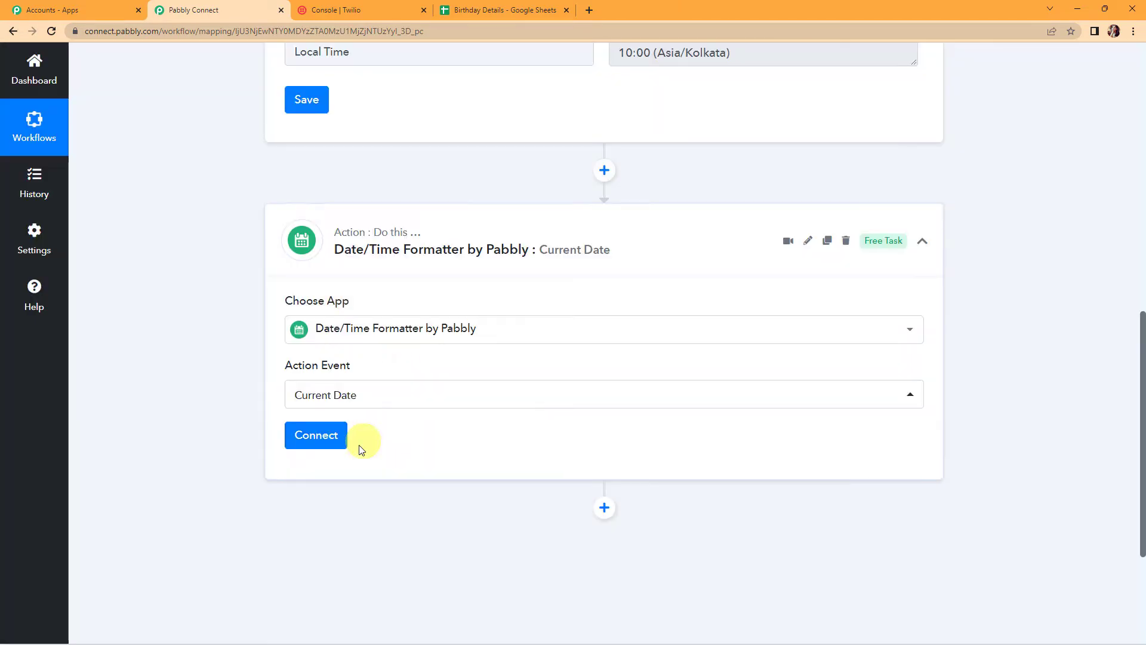
{"action": "left_click", "coordinate": [327, 442]}
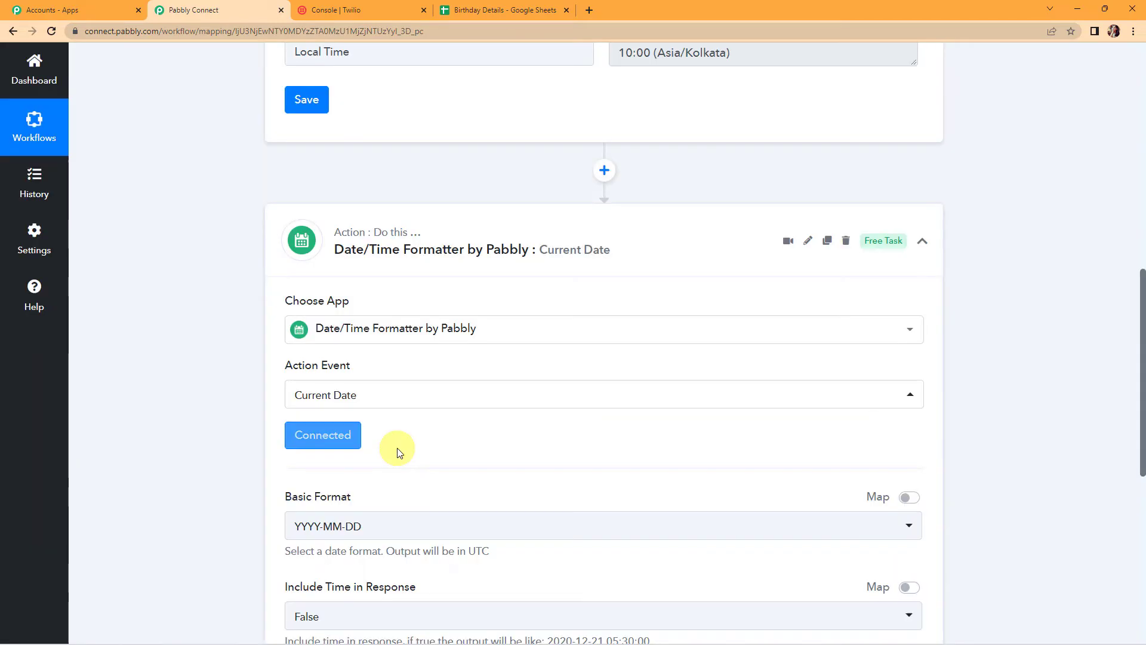
Set the Basic Format to DD-MM-YYYY and test it, returning 18-10-2022, then add another step
{"action": "scroll", "coordinate": [397, 448], "scroll_direction": "down", "scroll_amount": 4}
{"action": "left_click", "coordinate": [389, 290]}
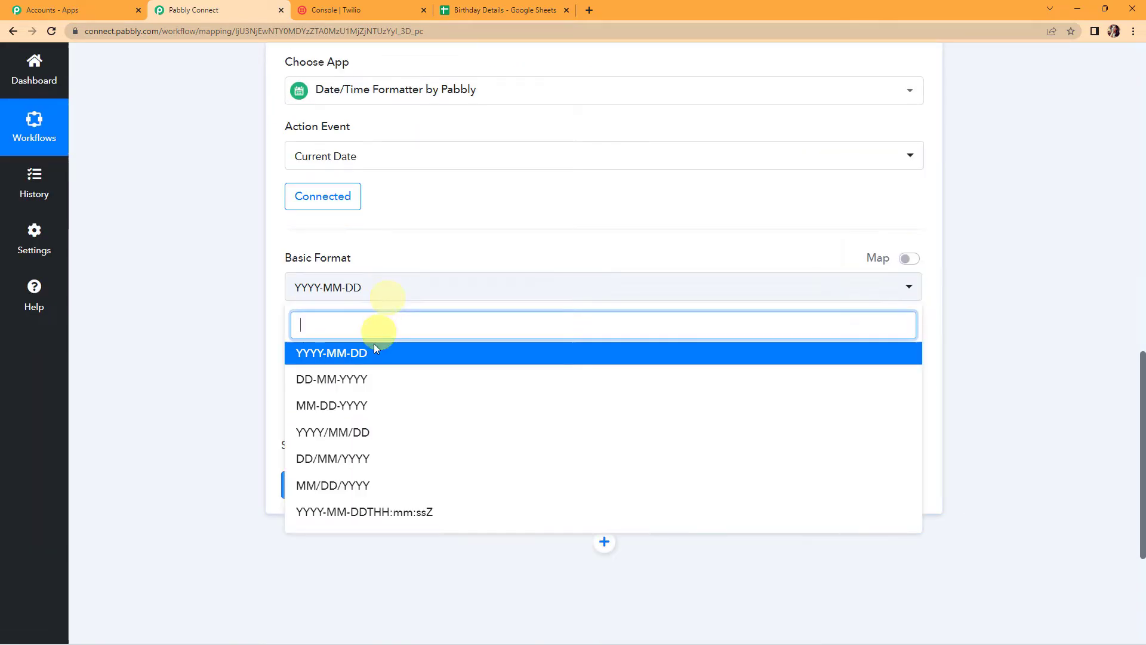
{"action": "left_click", "coordinate": [335, 385]}
{"action": "scroll", "coordinate": [225, 377], "scroll_direction": "down", "scroll_amount": 2}
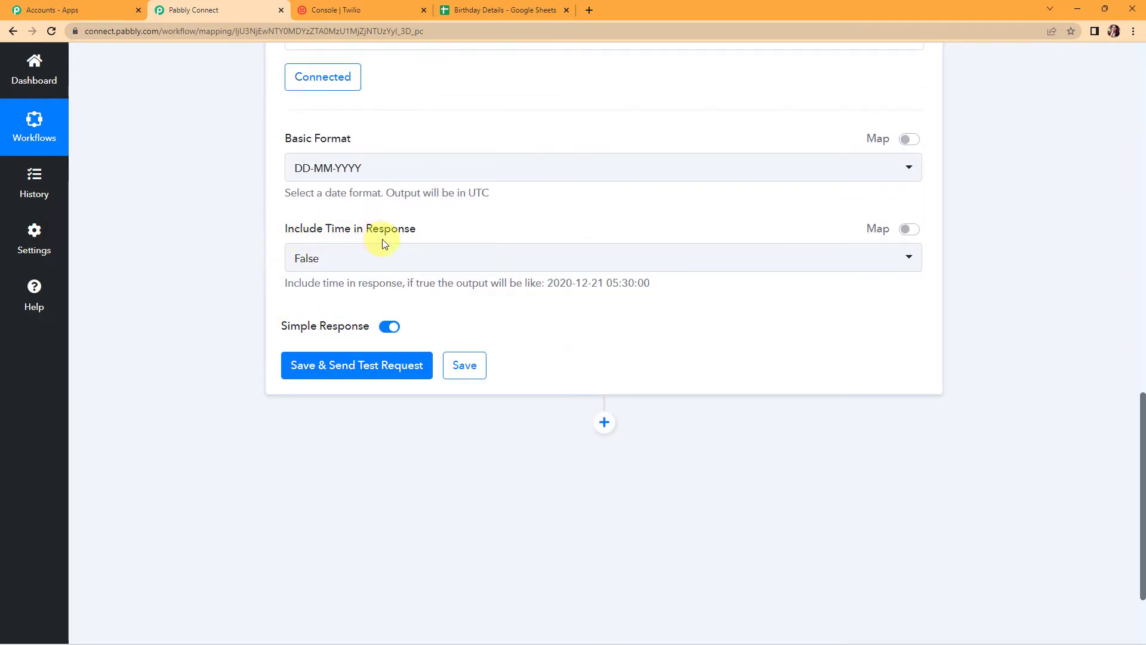
{"action": "left_click", "coordinate": [339, 366]}
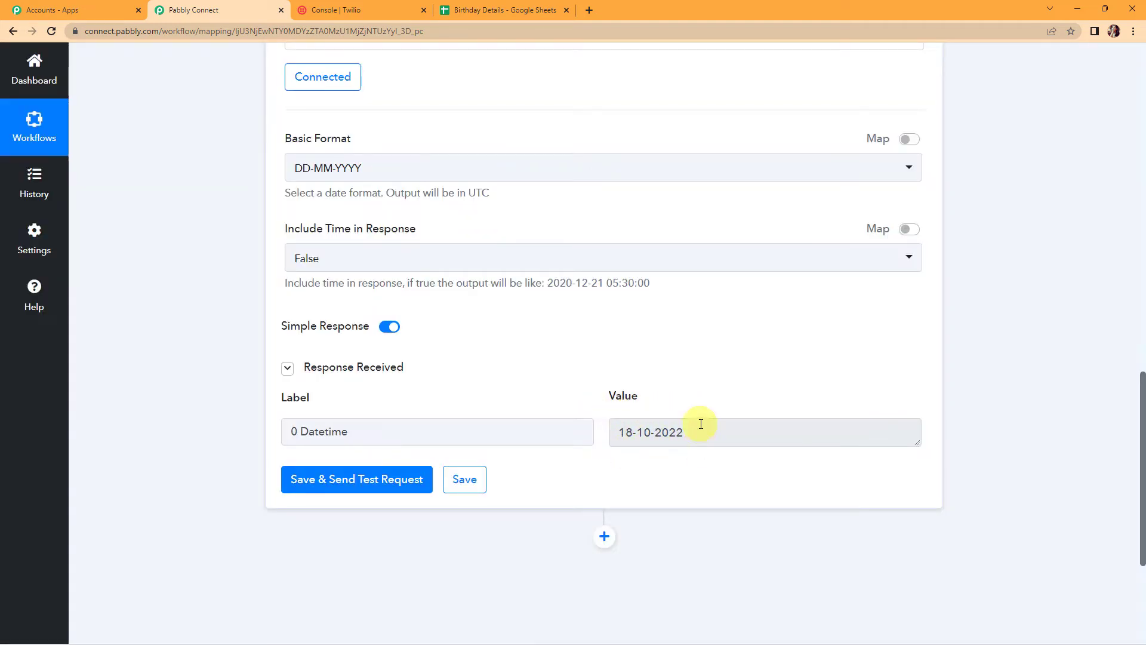
{"action": "scroll", "coordinate": [698, 425], "scroll_direction": "down", "scroll_amount": 2}
{"action": "scroll", "coordinate": [696, 422], "scroll_direction": "down", "scroll_amount": 1}
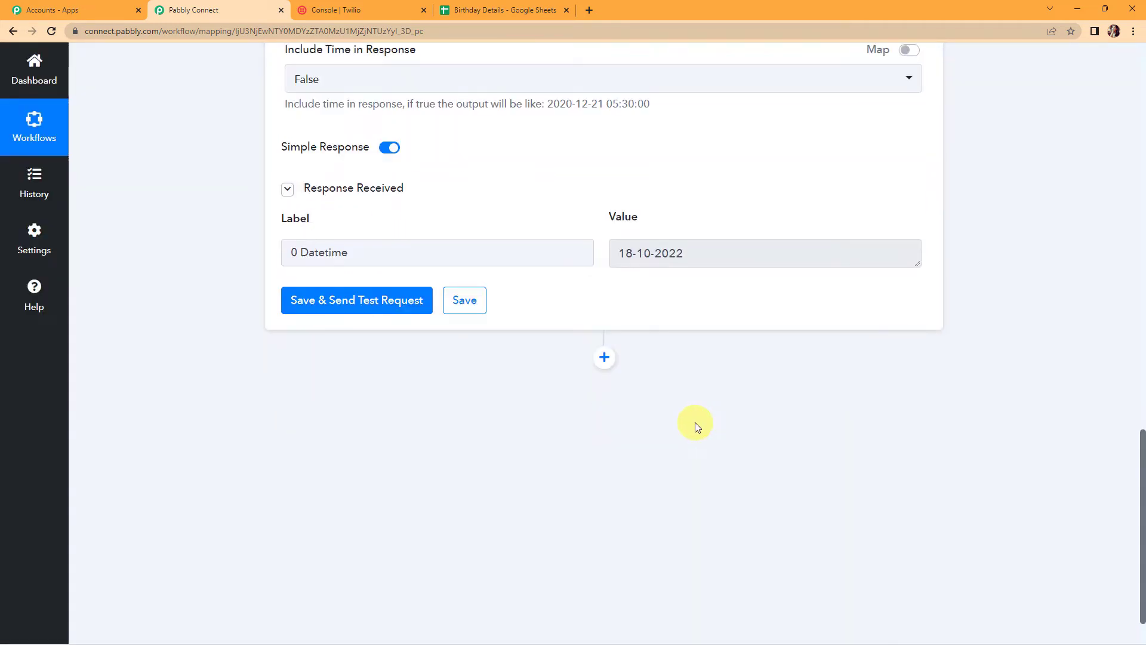
{"action": "left_click", "coordinate": [605, 359]}
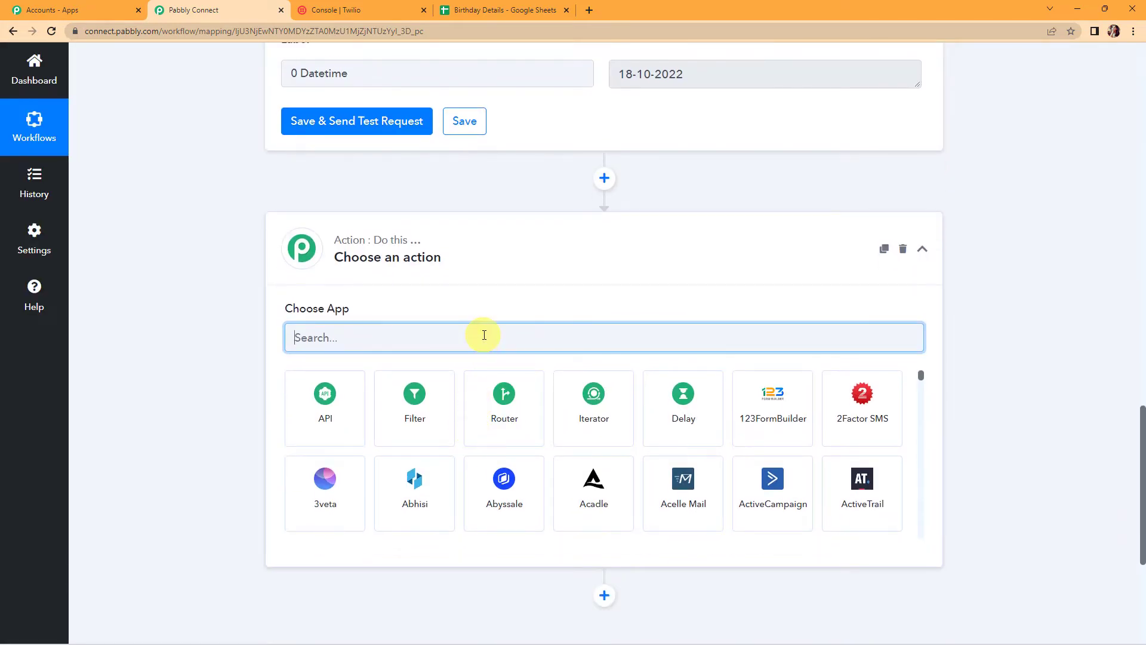
Add a Google Sheets step with the Lookup Spreadsheet Rows action
{"action": "type", "text": "google"}
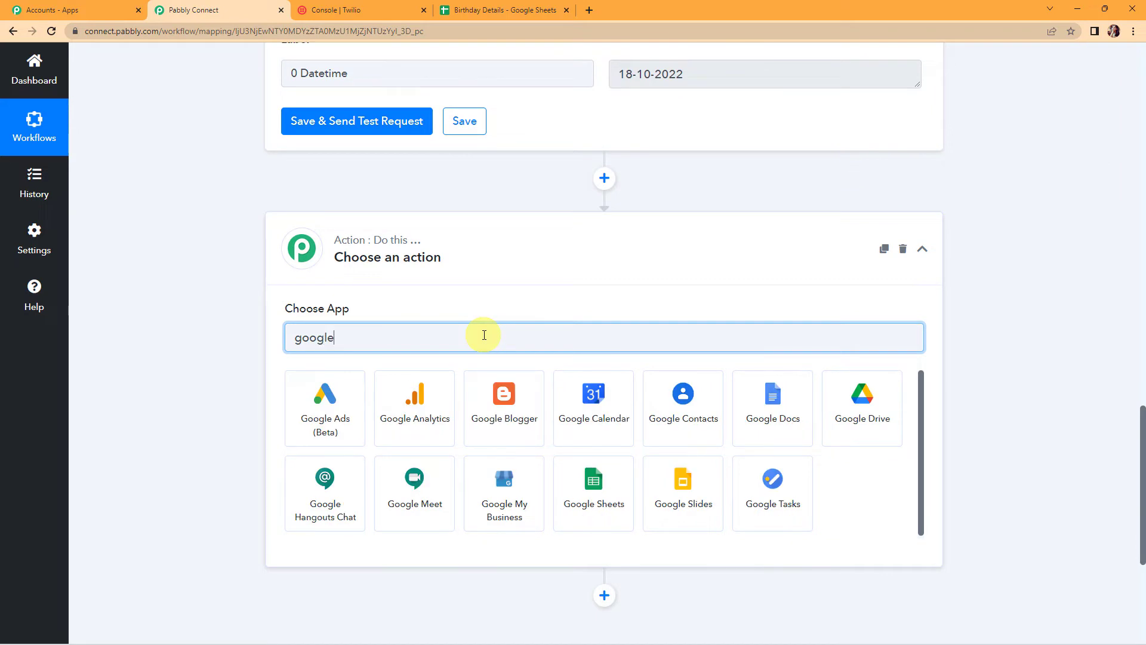
{"action": "left_click", "coordinate": [594, 486]}
{"action": "left_click", "coordinate": [367, 405]}
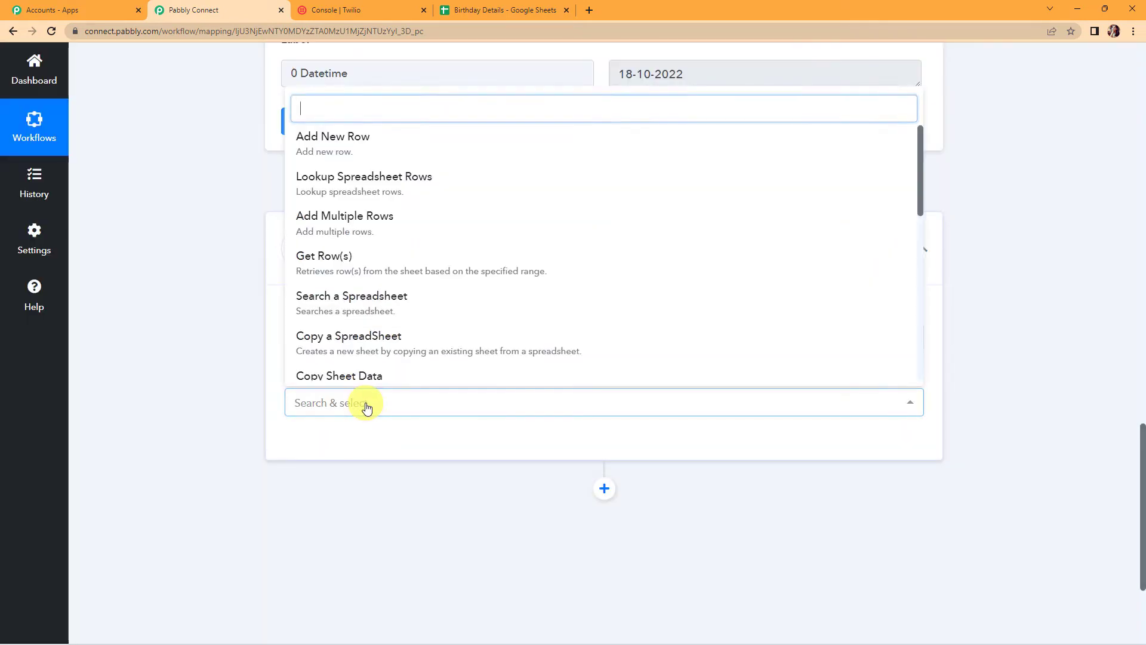
{"action": "left_click", "coordinate": [370, 186]}
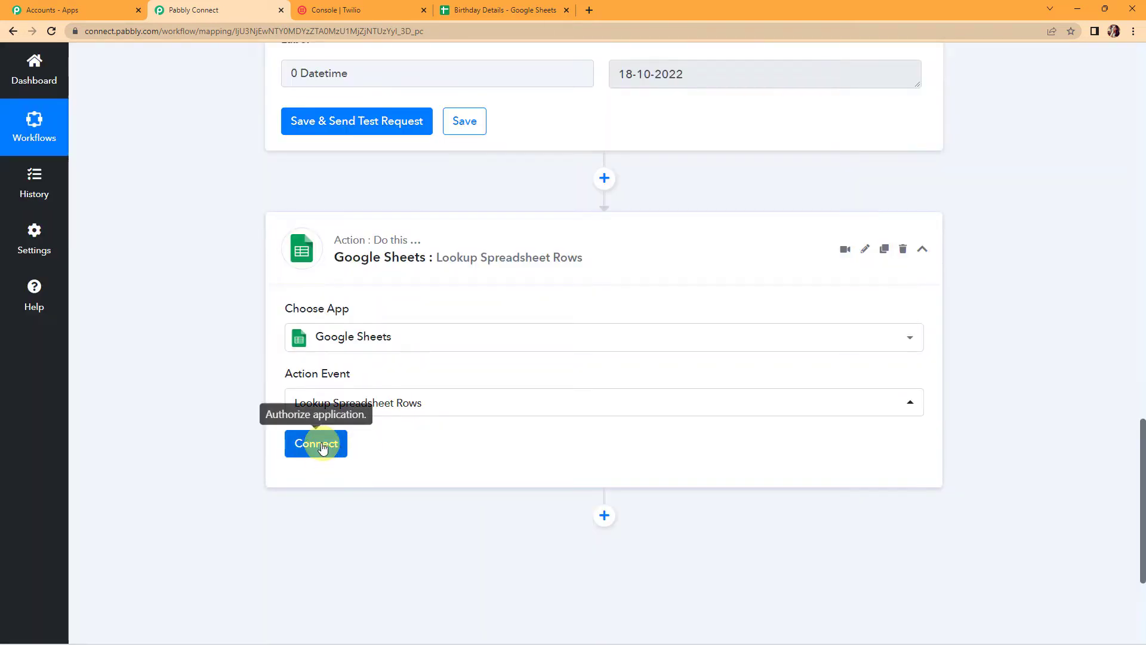
{"action": "left_click", "coordinate": [319, 443]}
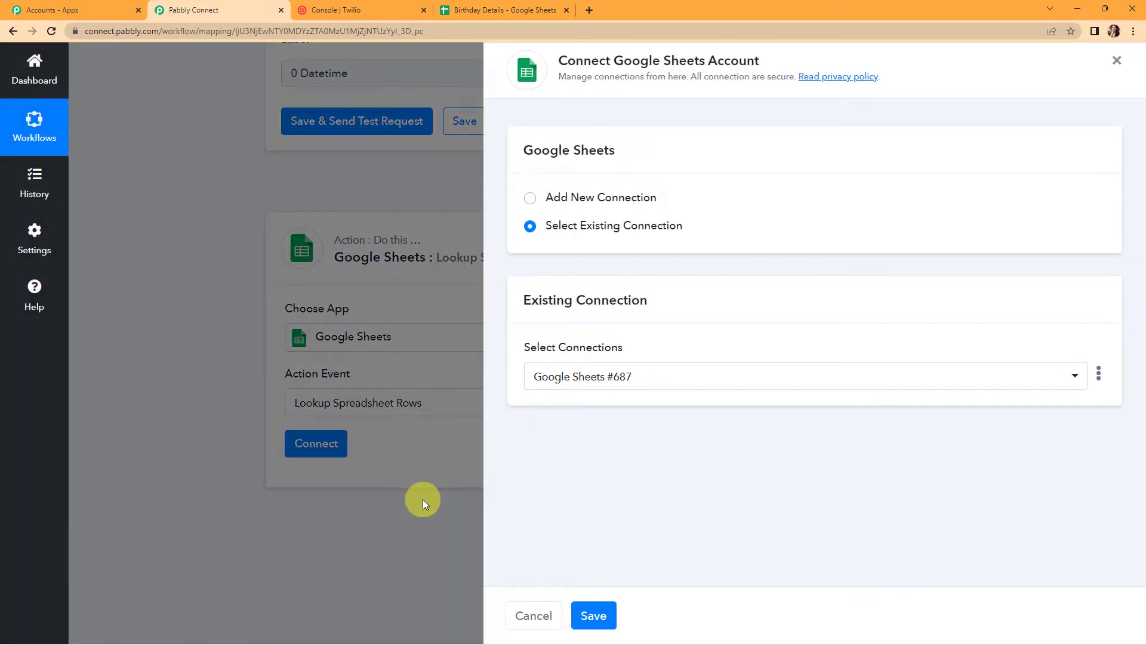
Authorise a new Google Sheets connection through the Google account consent screens
{"action": "left_click", "coordinate": [530, 198]}
{"action": "left_click", "coordinate": [572, 356]}
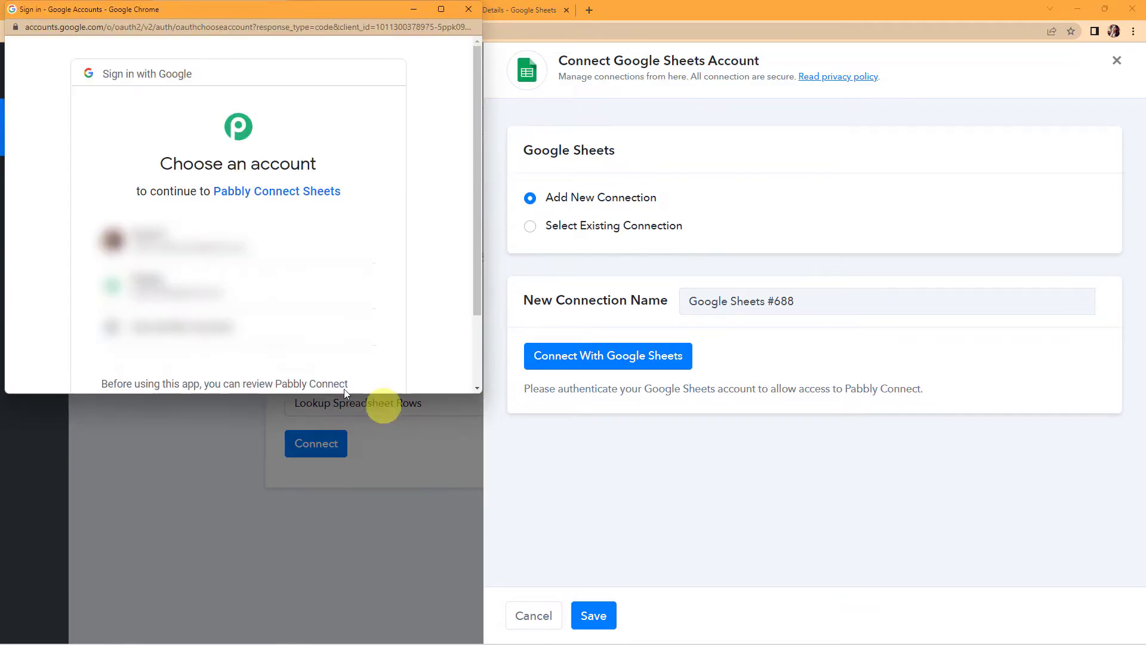
{"action": "left_click", "coordinate": [288, 285]}
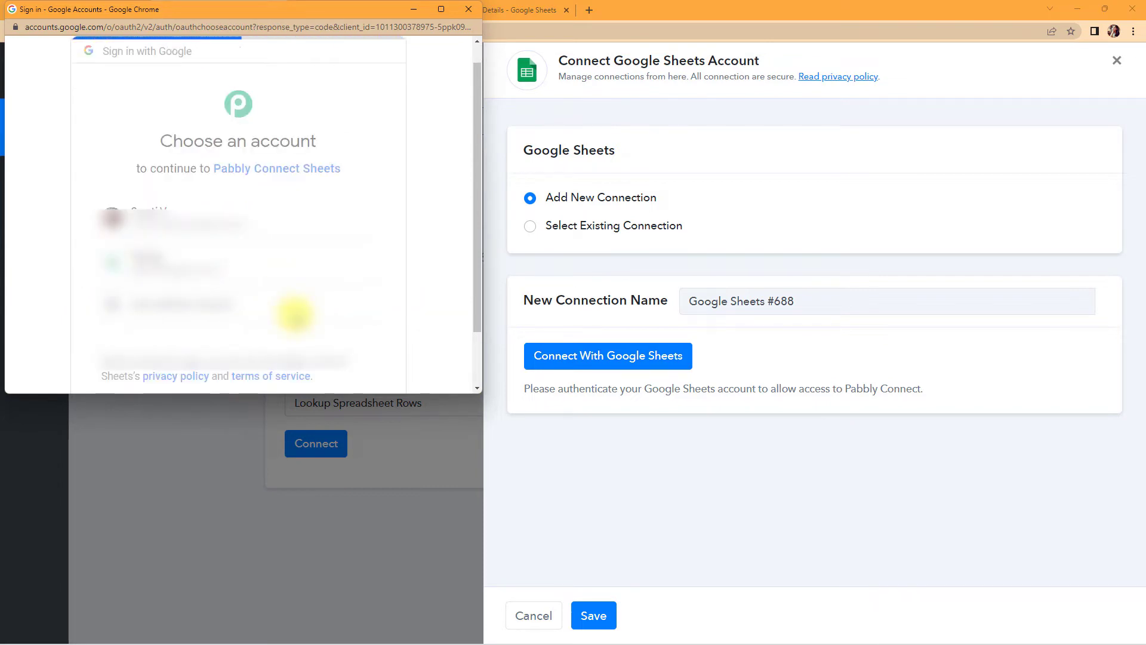
{"action": "scroll", "coordinate": [295, 310], "scroll_direction": "down", "scroll_amount": 5}
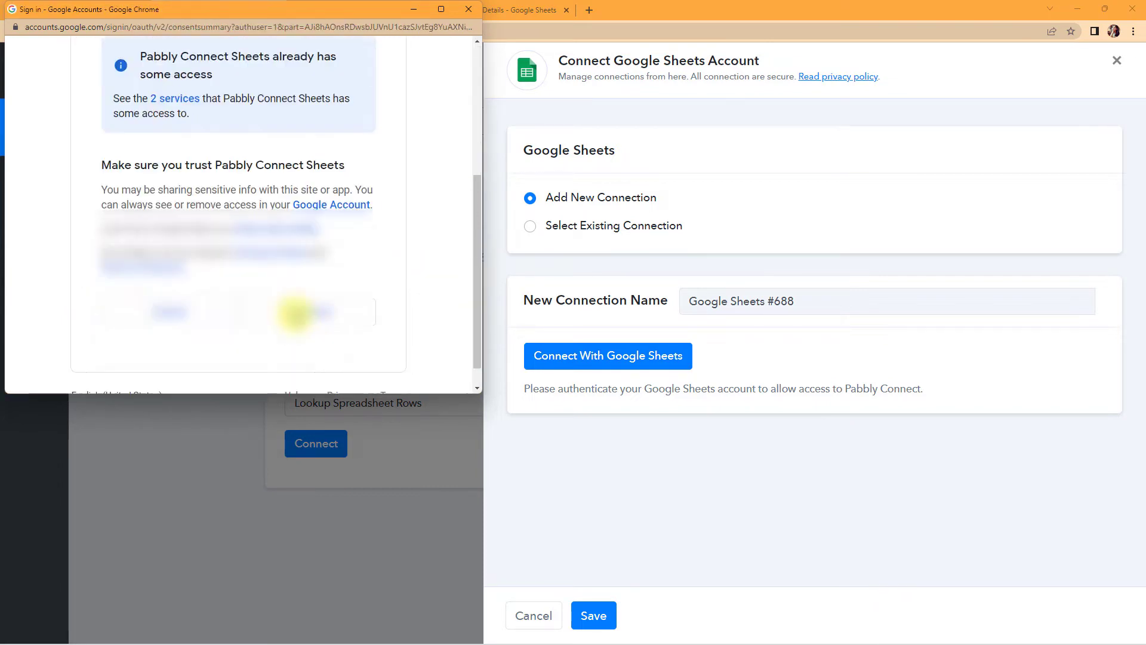
{"action": "left_click", "coordinate": [302, 295]}
{"action": "left_click", "coordinate": [303, 332]}
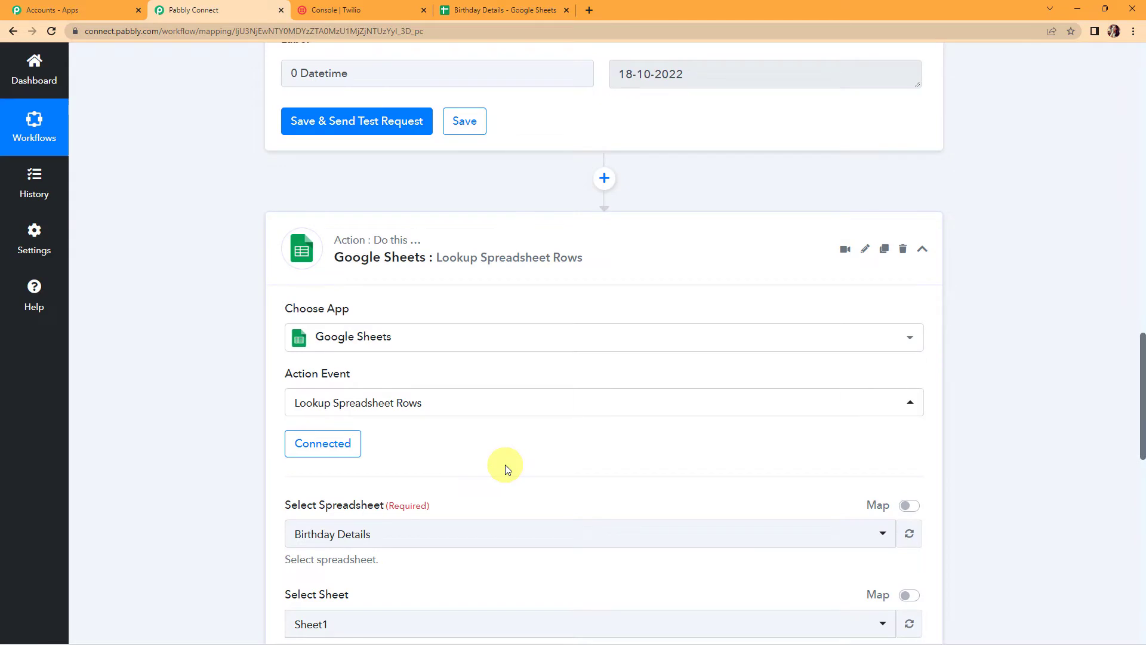
{"action": "scroll", "coordinate": [505, 465], "scroll_direction": "down", "scroll_amount": 5}
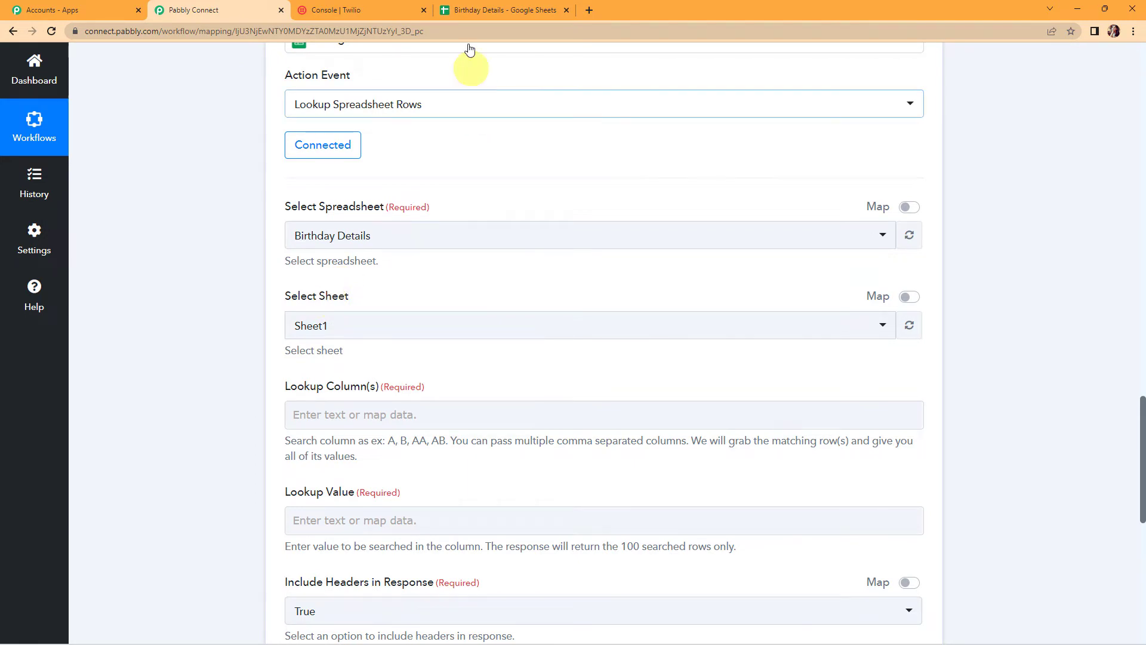
Check the Birthday Details sheet, selecting the DOB column cells B1:B5
{"action": "left_click", "coordinate": [481, 10]}
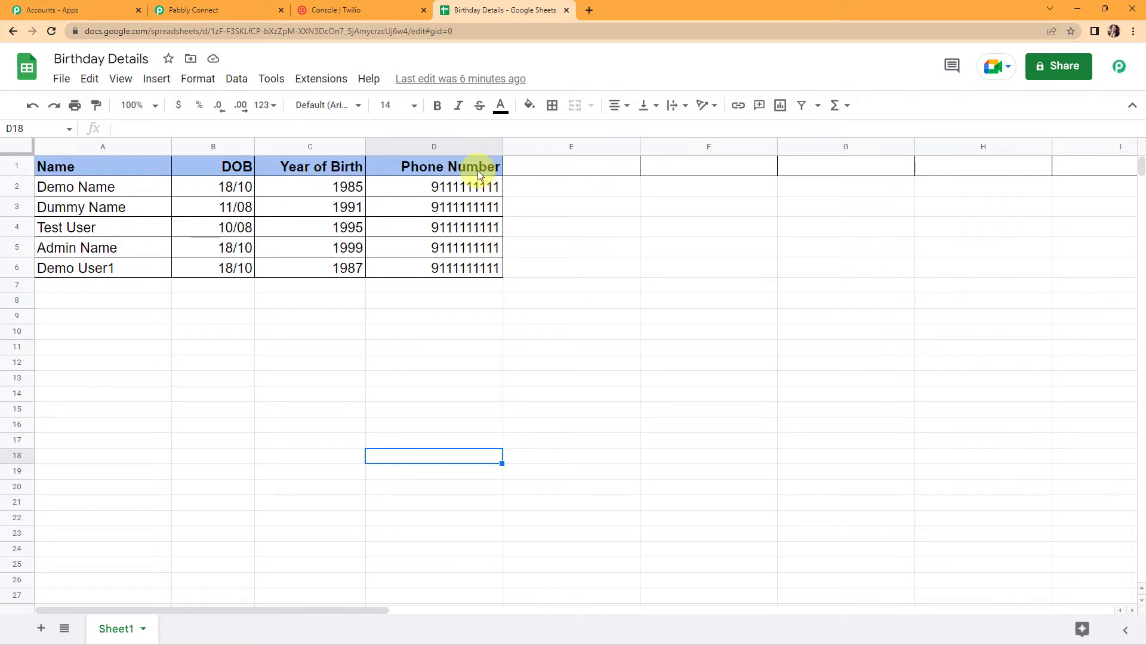
{"action": "left_click", "coordinate": [215, 10]}
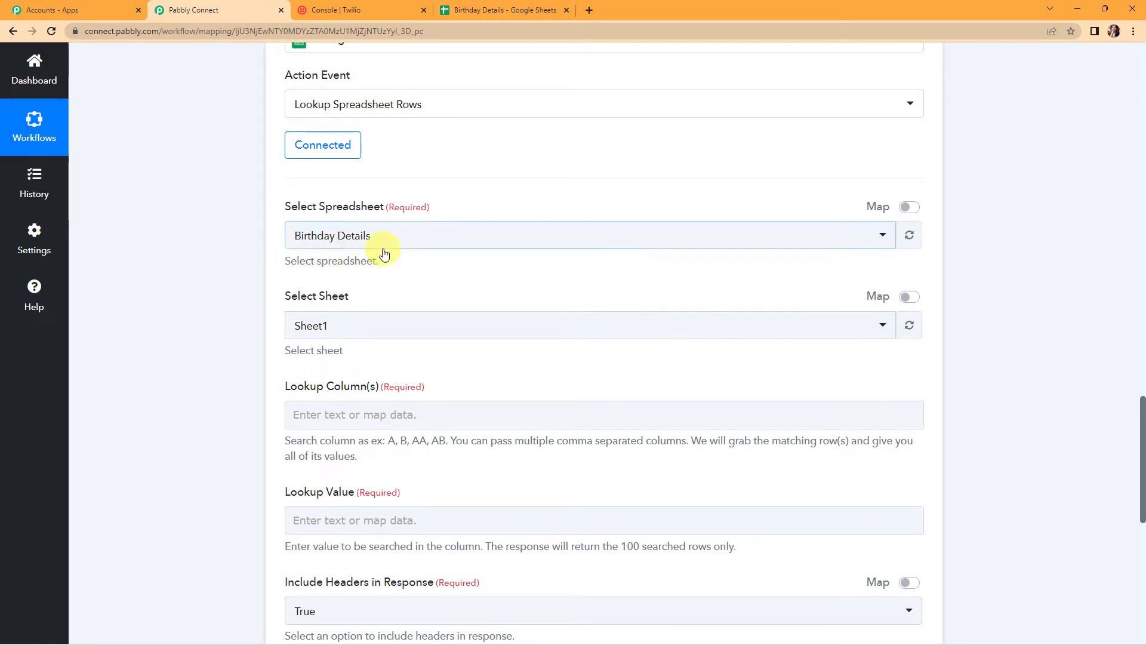
{"action": "scroll", "coordinate": [428, 328], "scroll_direction": "down", "scroll_amount": 2}
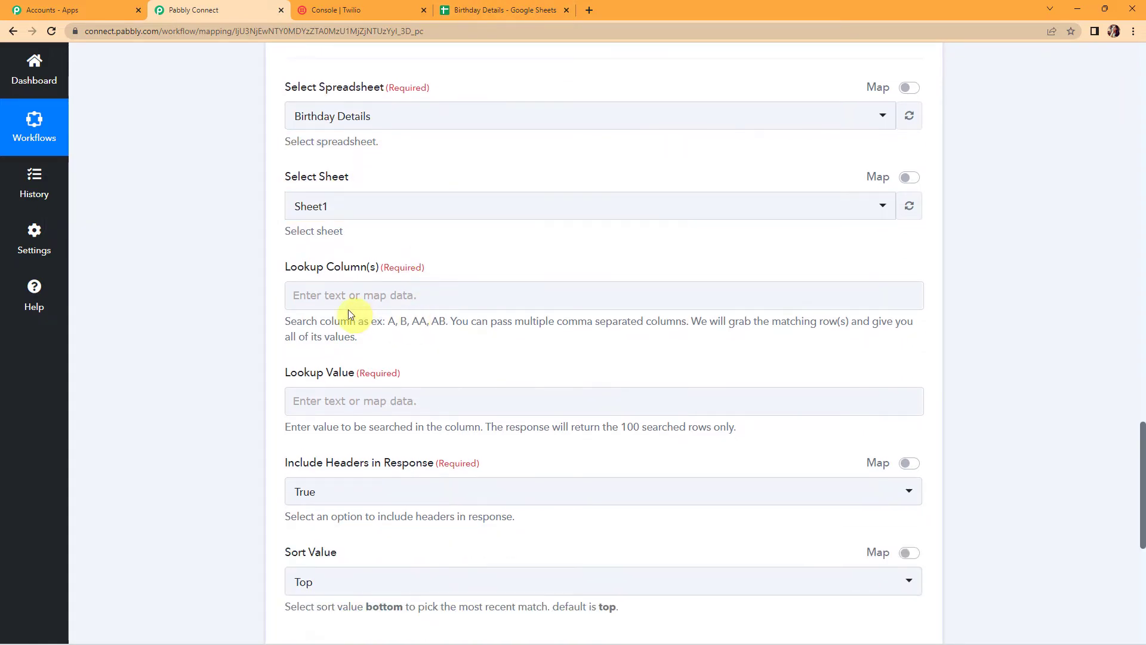
{"action": "left_click", "coordinate": [485, 14]}
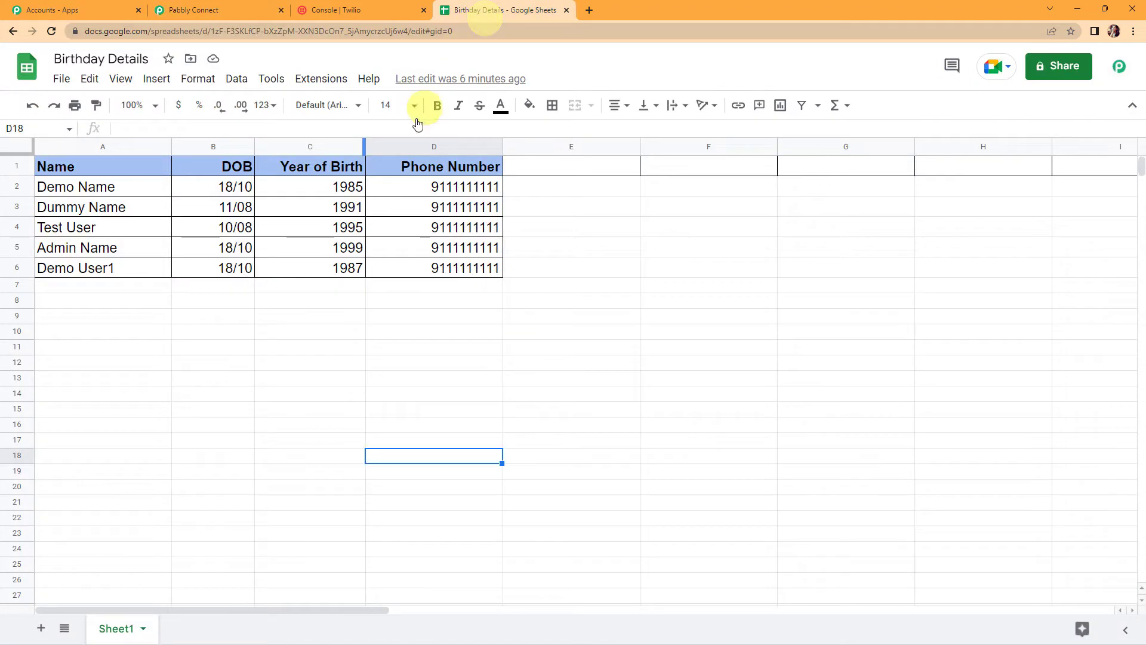
{"action": "left_click", "coordinate": [229, 174]}
{"action": "left_click_drag", "start_coordinate": [228, 174], "coordinate": [232, 261]}
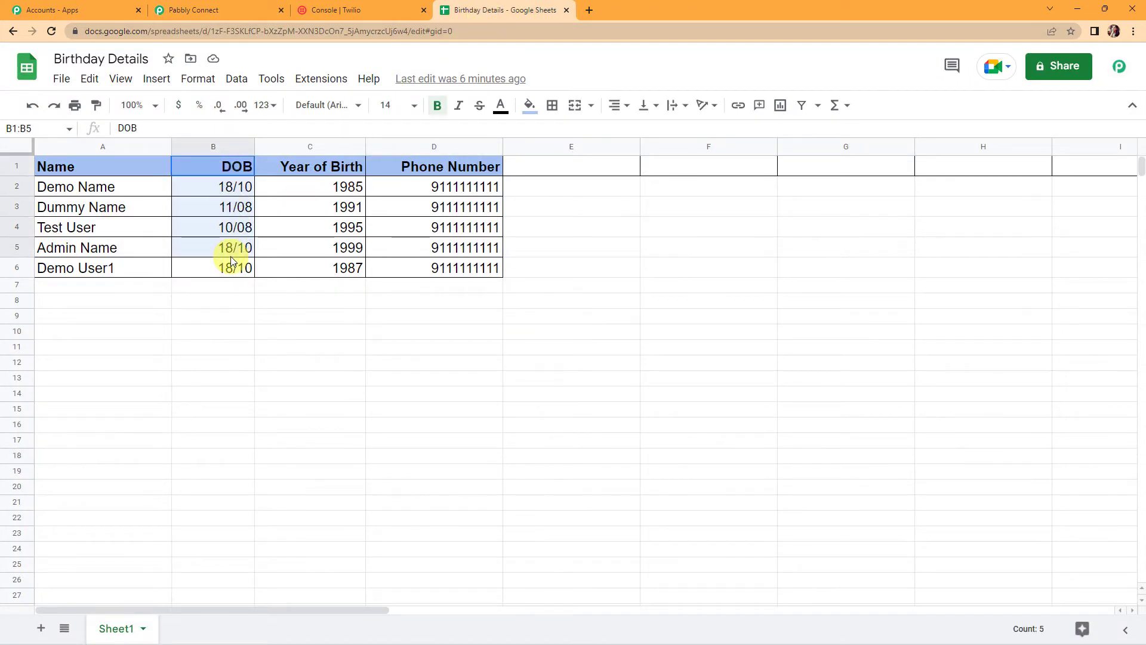
{"action": "left_click", "coordinate": [222, 10]}
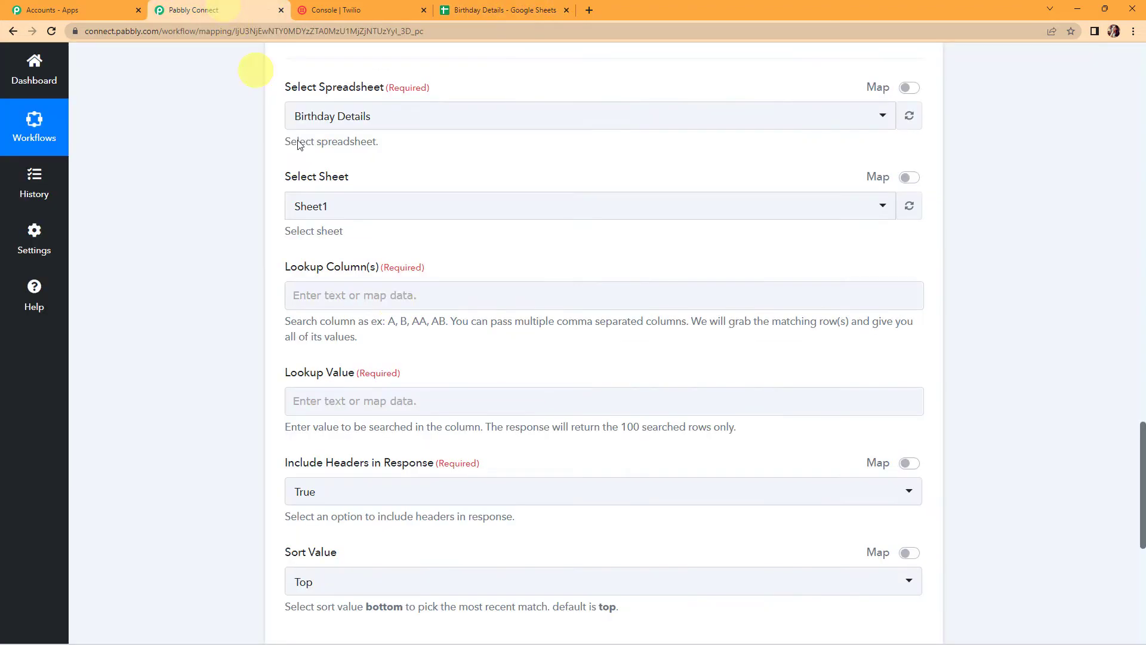
Enter B as the Lookup Column(s) value and recheck the sheet's DOB column
{"action": "left_click", "coordinate": [398, 297]}
{"action": "type", "text": "V"}
{"action": "key", "text": "BackSpace"}
{"action": "type", "text": "B"}
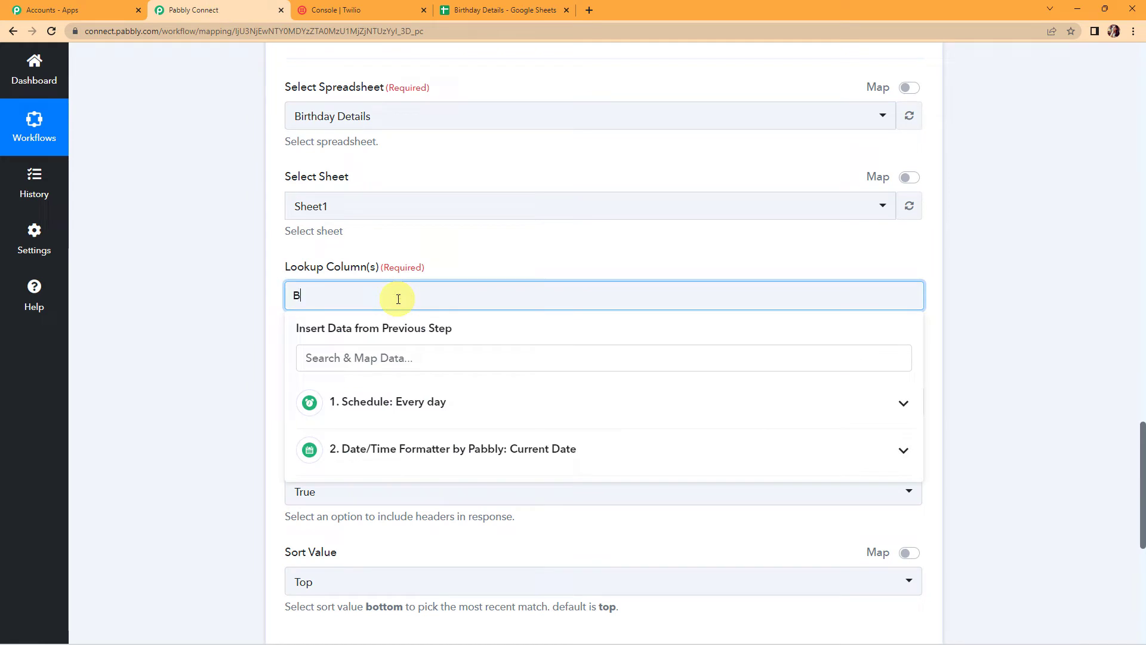
{"action": "left_click", "coordinate": [166, 297]}
{"action": "scroll", "coordinate": [201, 338], "scroll_direction": "down", "scroll_amount": 2}
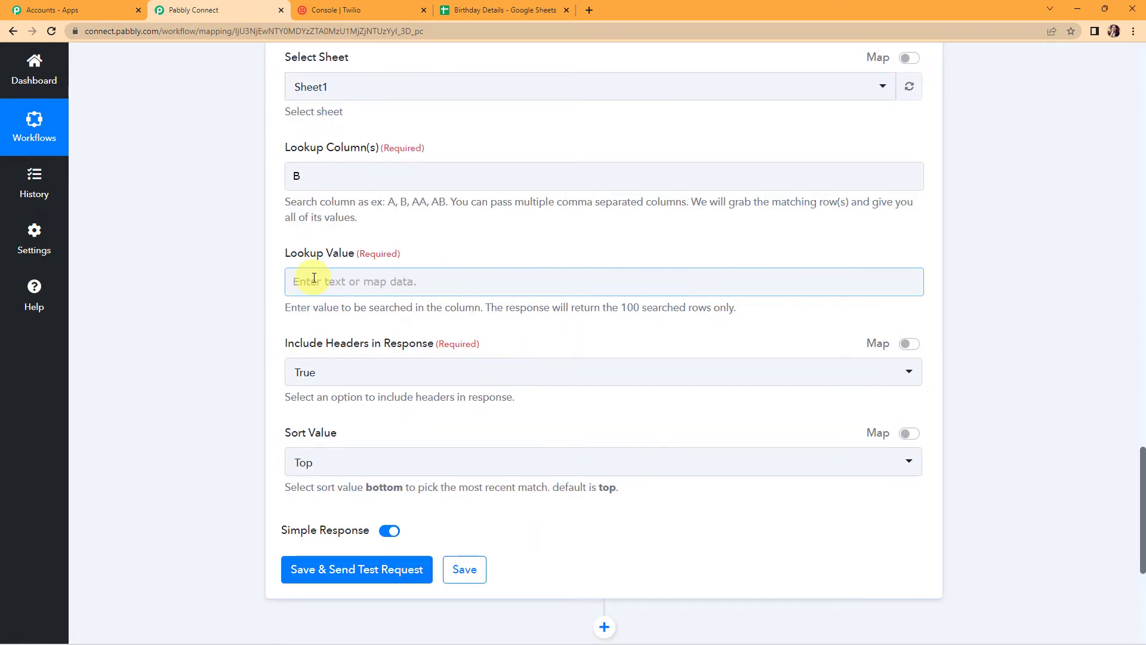
{"action": "left_click", "coordinate": [530, 13]}
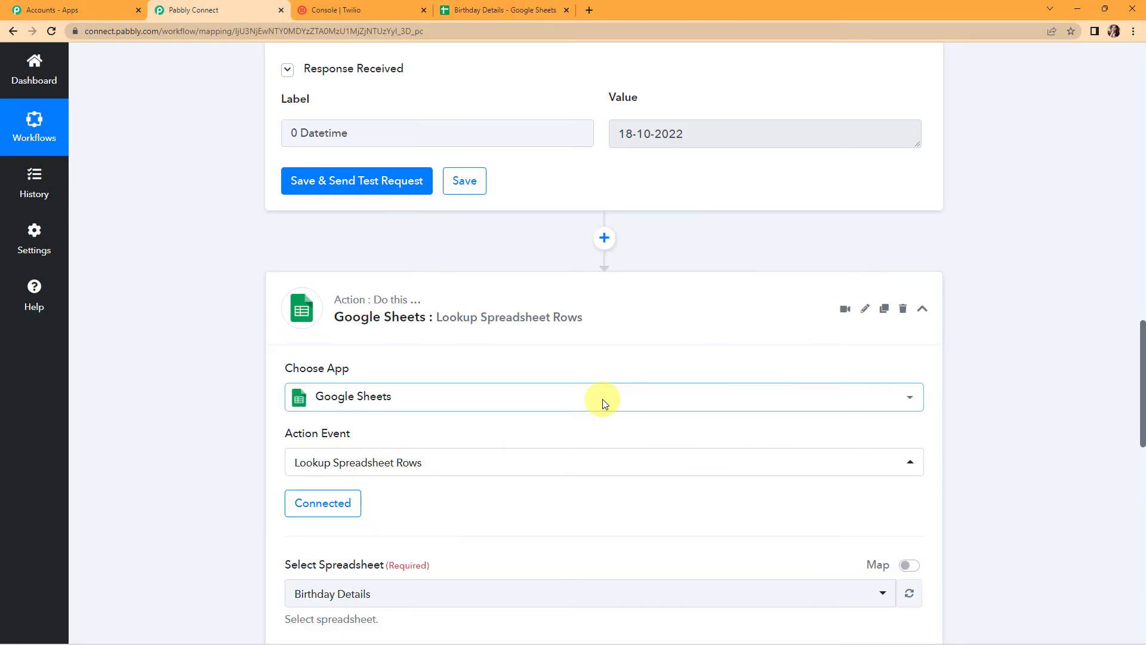
{"action": "left_click", "coordinate": [200, 18]}
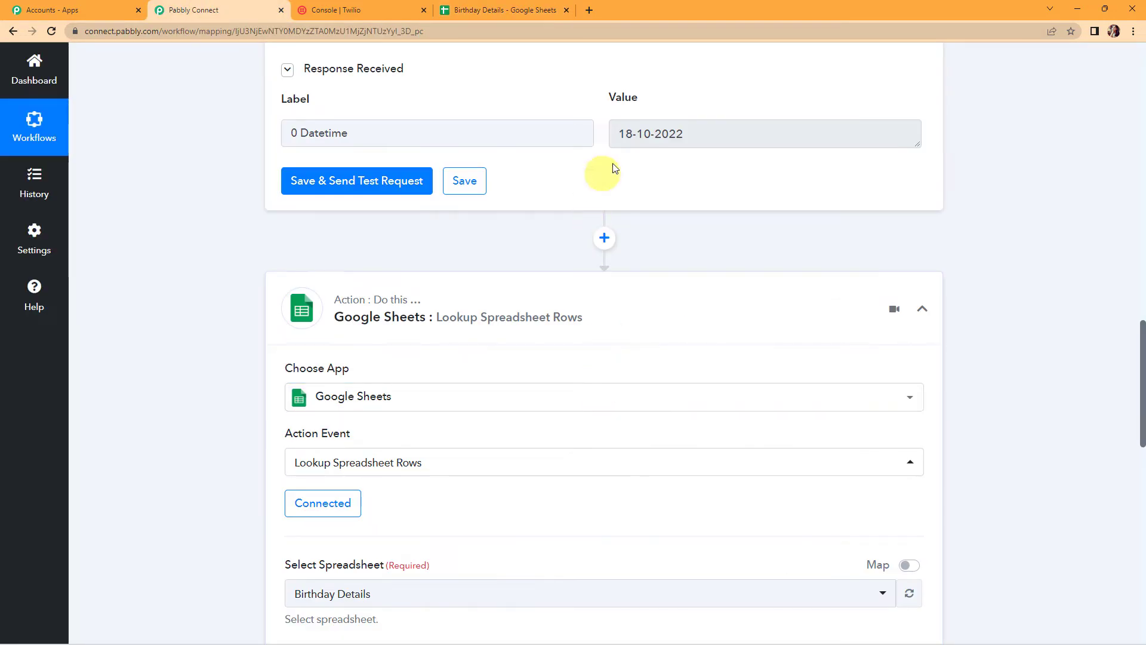
Add a Text Formatter step with the Split Text event before the Google Sheets lookup
{"action": "left_click", "coordinate": [604, 238]}
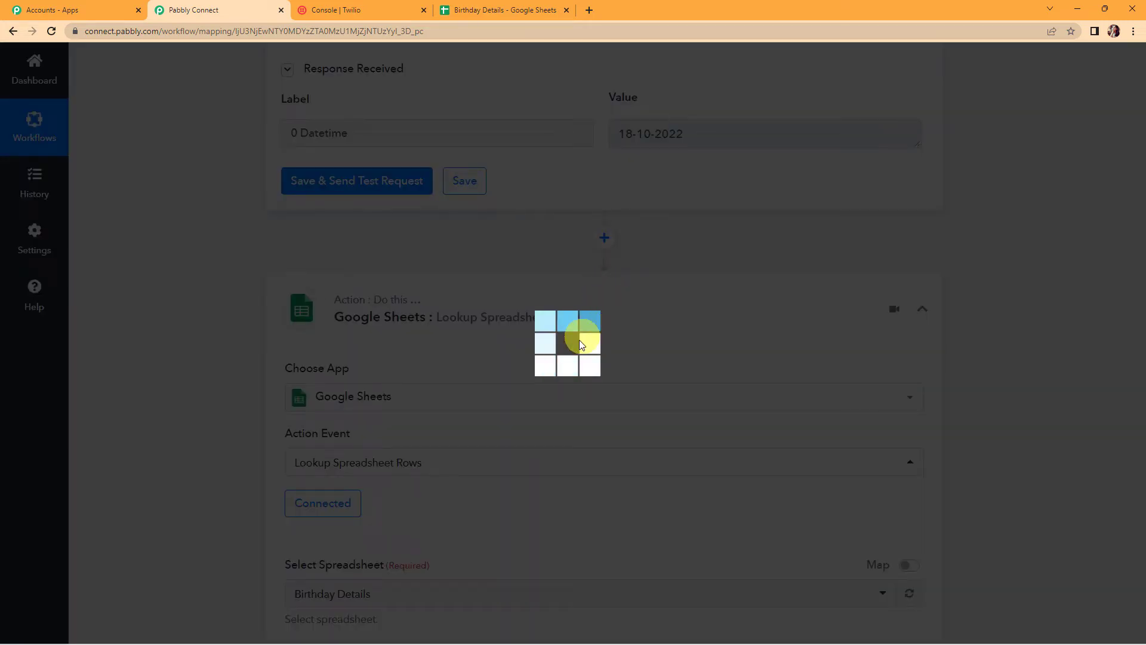
{"action": "left_click", "coordinate": [405, 401]}
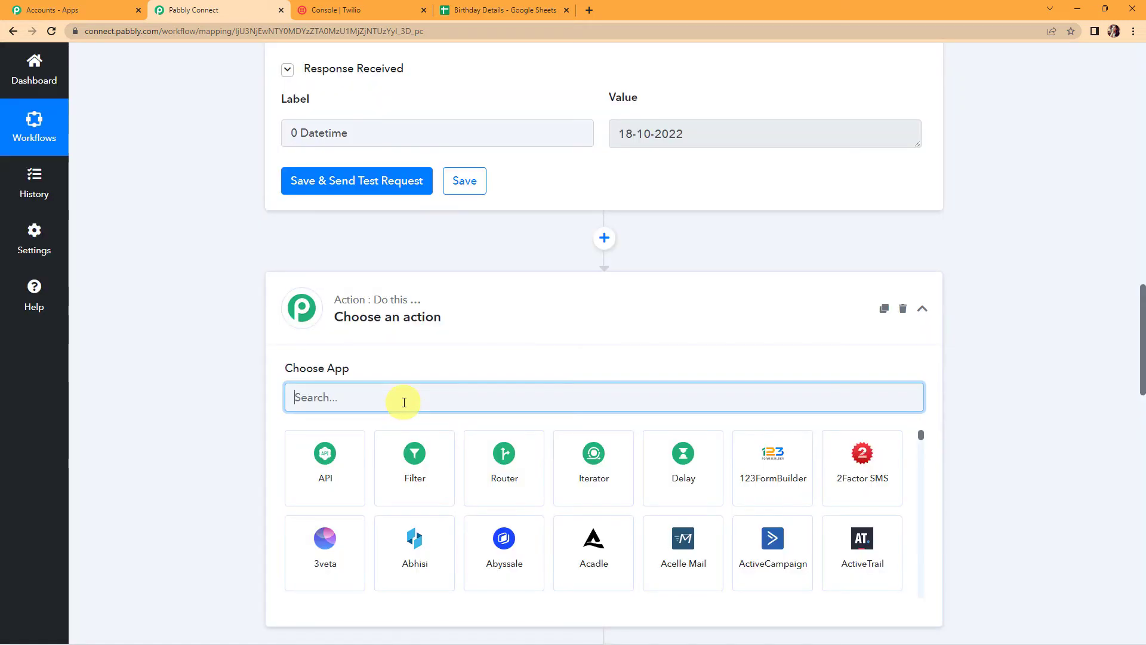
{"action": "type", "text": "text"}
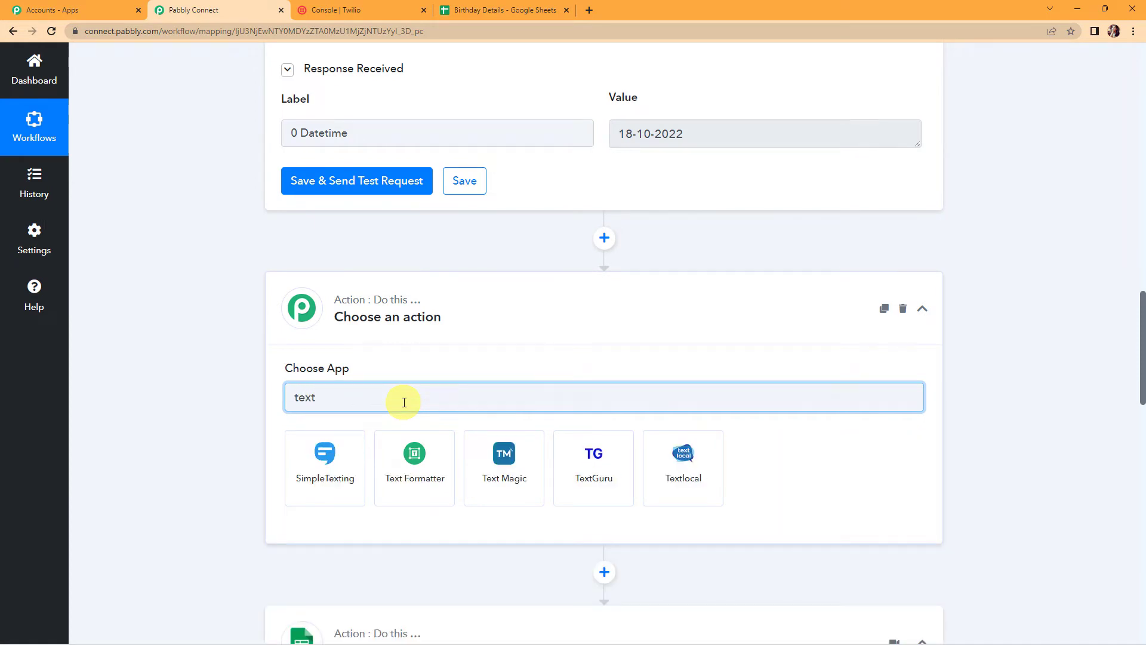
{"action": "left_click", "coordinate": [419, 466]}
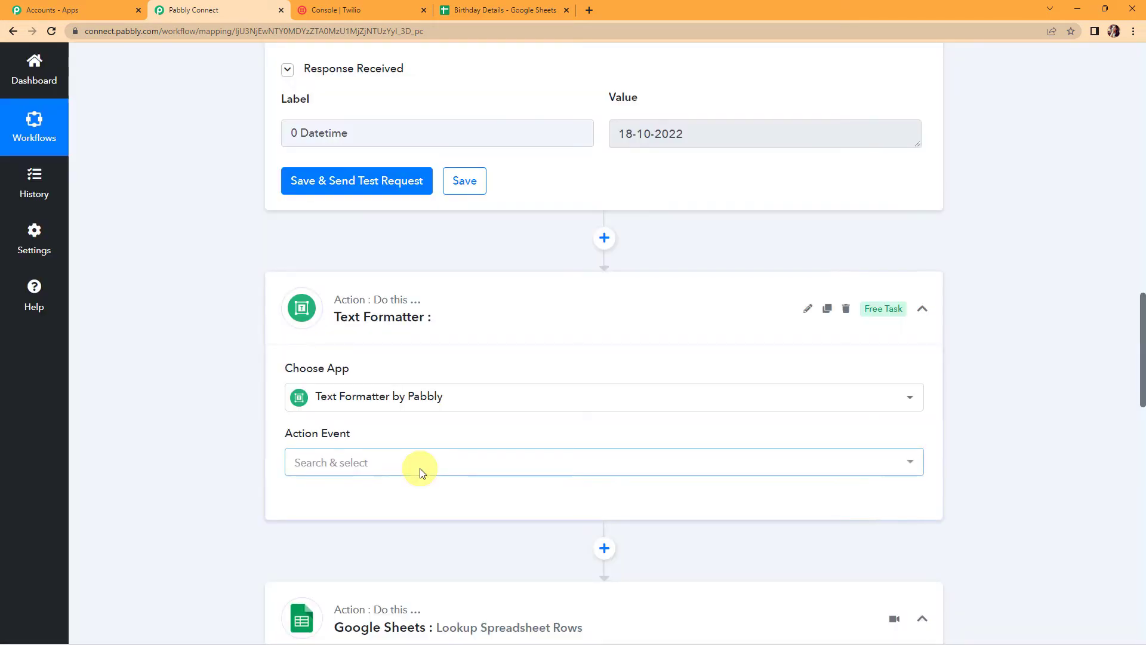
{"action": "scroll", "coordinate": [415, 473], "scroll_direction": "down", "scroll_amount": 2}
{"action": "left_click", "coordinate": [371, 345]}
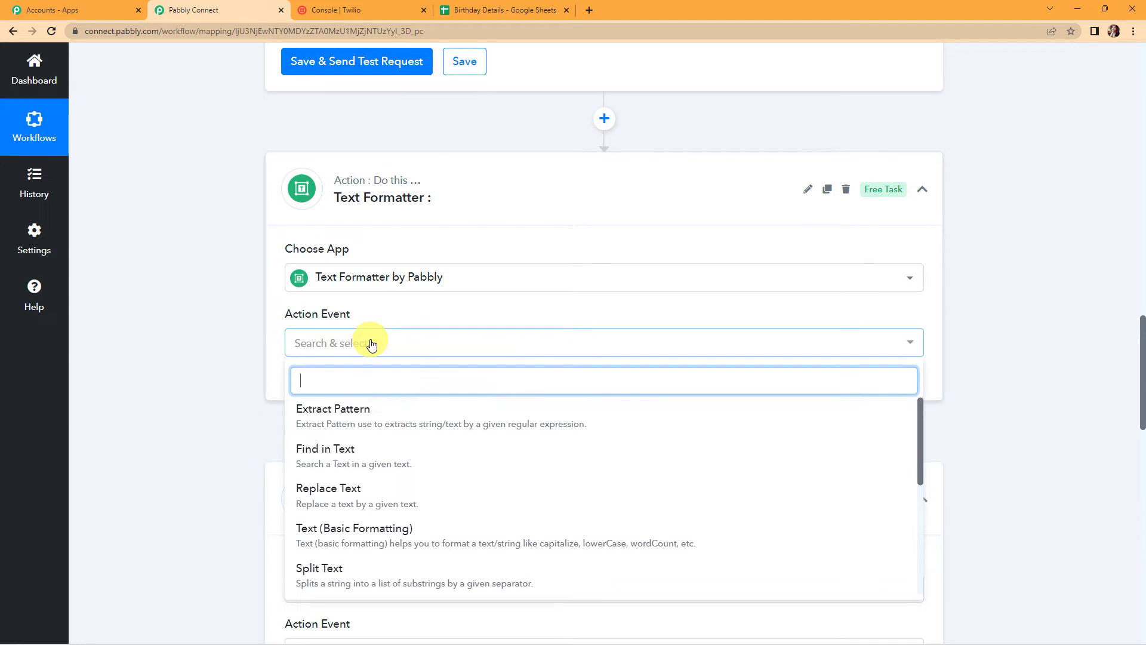
{"action": "left_click", "coordinate": [331, 568]}
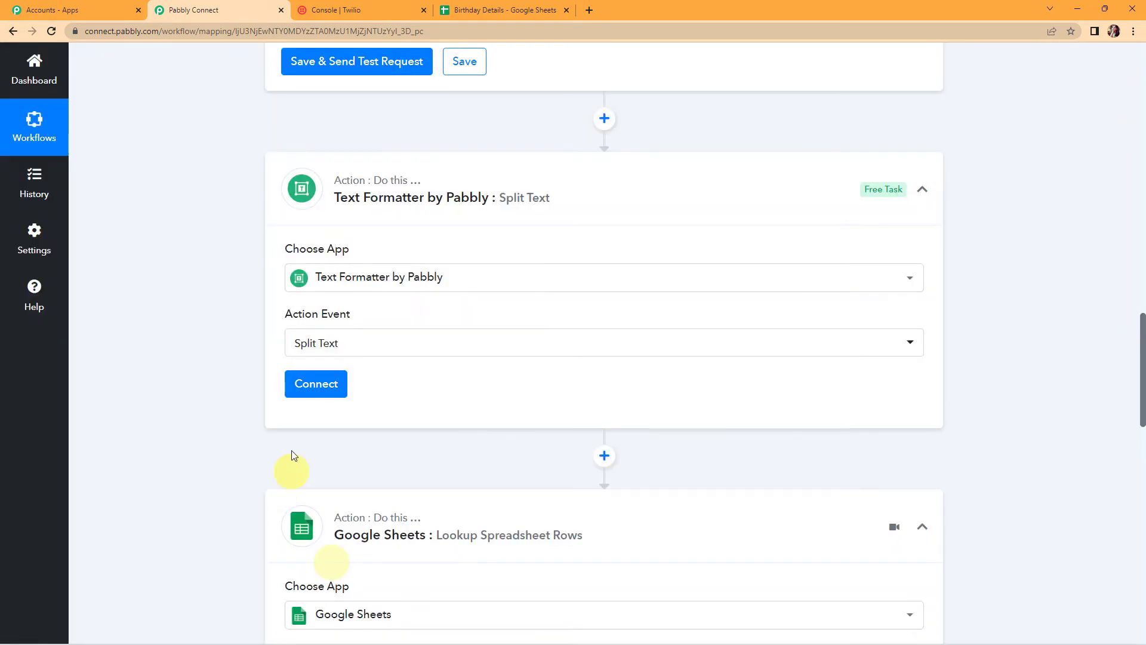
{"action": "left_click", "coordinate": [315, 382]}
Split the current Datetime on '-' with Segment Index All and test, giving 18, 10 and 2022
{"action": "scroll", "coordinate": [318, 446], "scroll_direction": "down", "scroll_amount": 3}
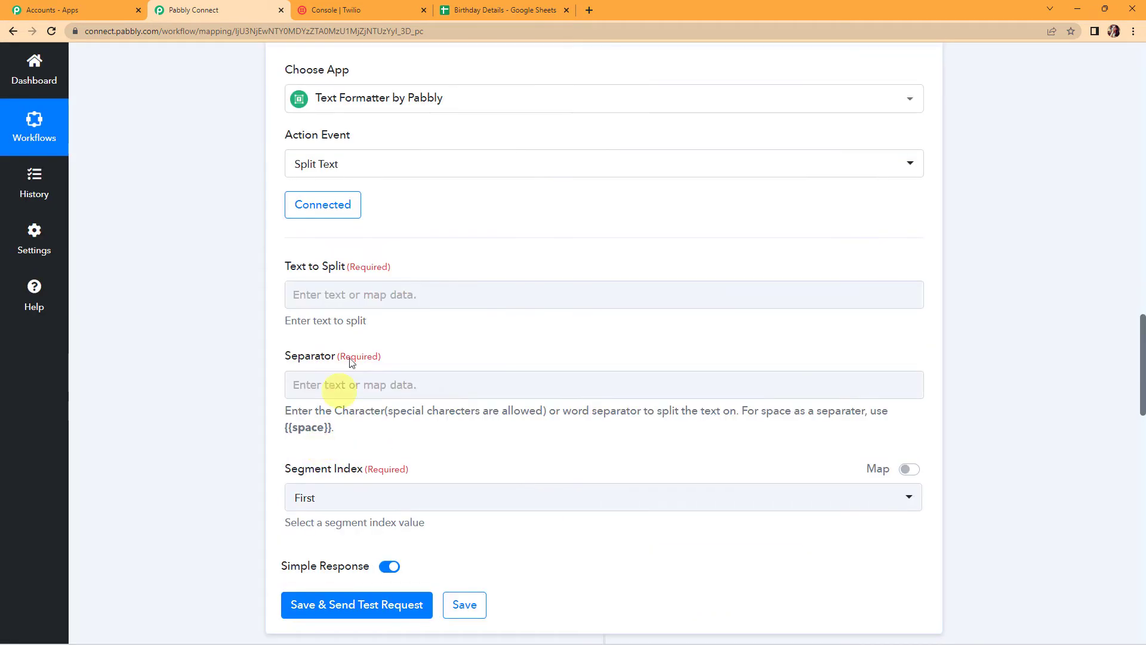
{"action": "left_click", "coordinate": [366, 295]}
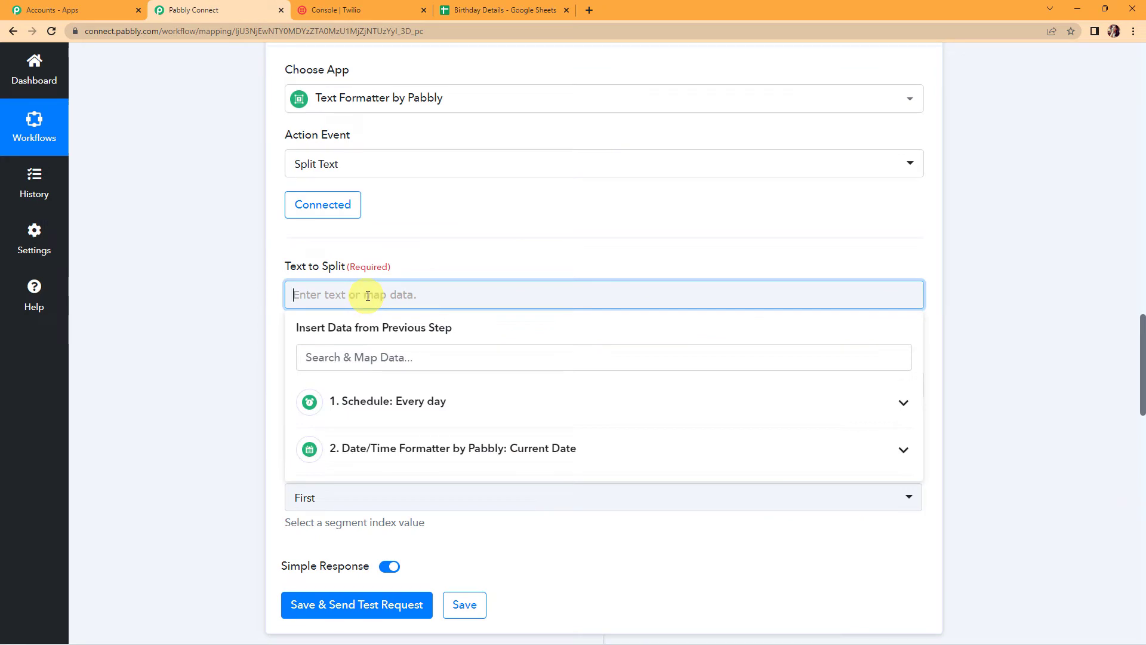
{"action": "left_click", "coordinate": [401, 450]}
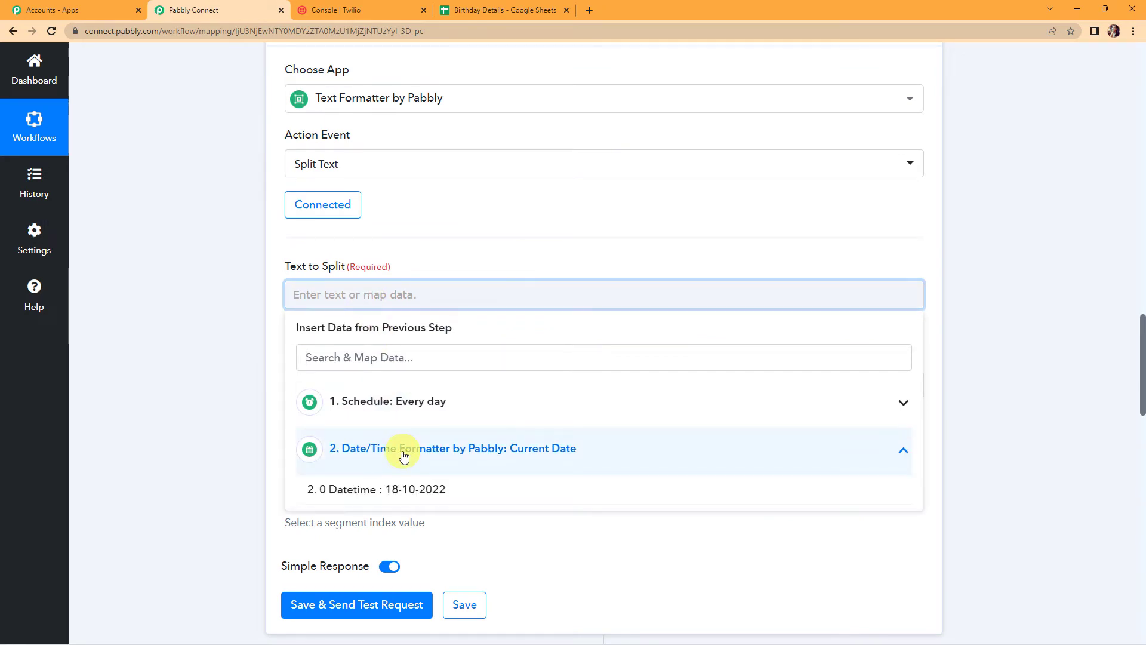
{"action": "left_click", "coordinate": [398, 498]}
{"action": "left_click", "coordinate": [230, 417]}
{"action": "scroll", "coordinate": [230, 415], "scroll_direction": "down", "scroll_amount": 2}
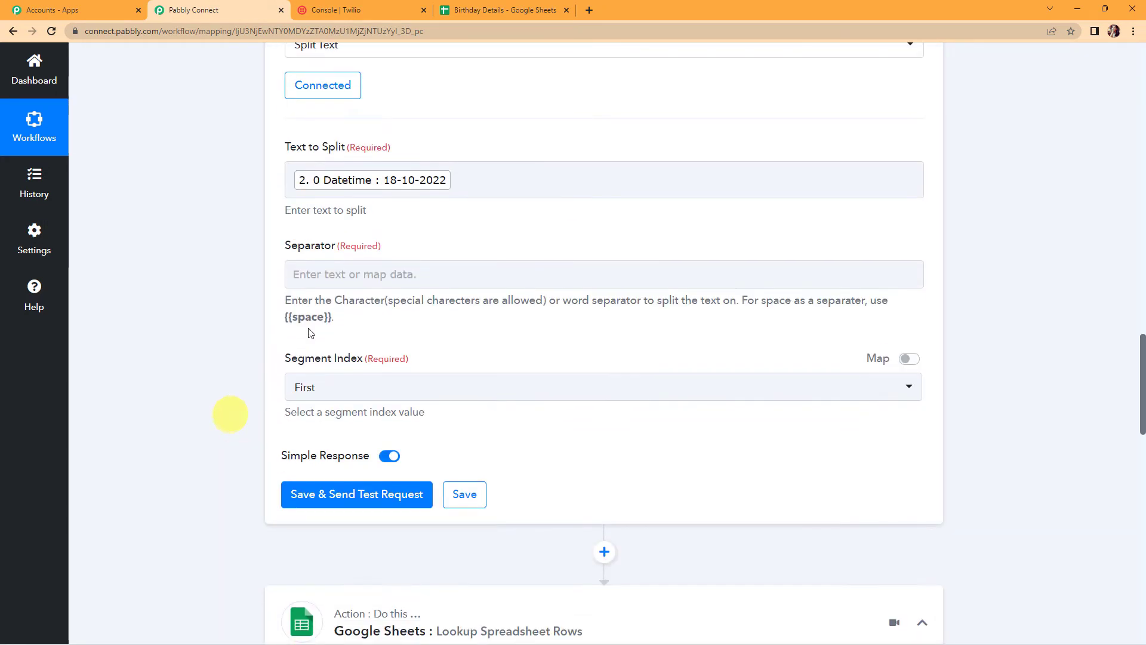
{"action": "left_click", "coordinate": [338, 275]}
{"action": "left_click", "coordinate": [257, 289]}
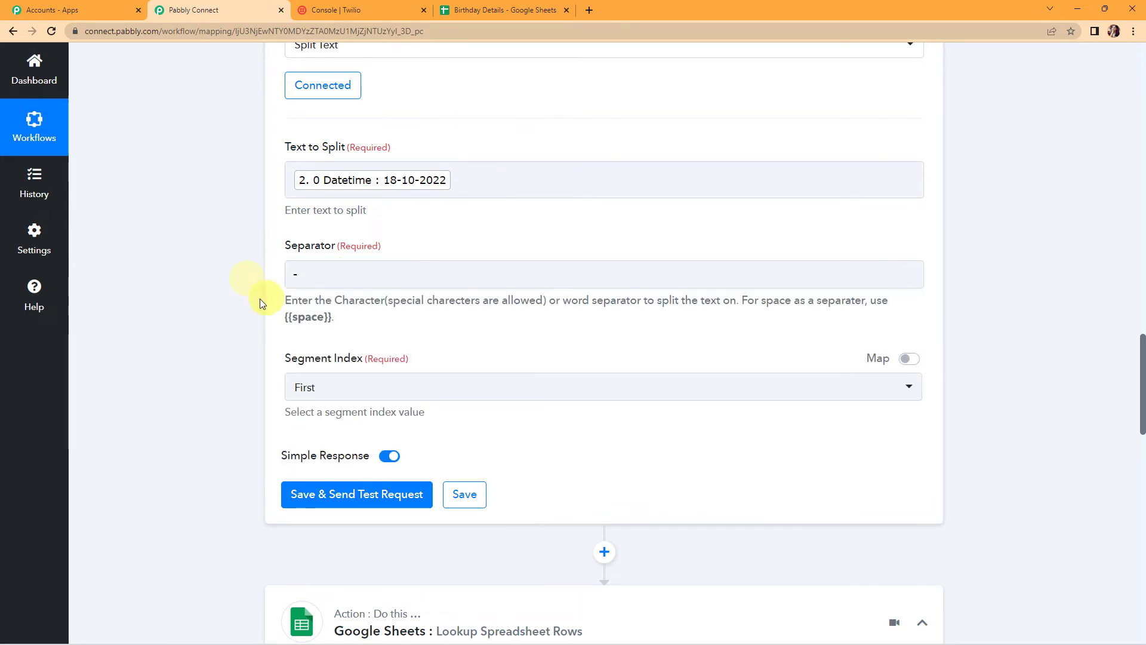
{"action": "scroll", "coordinate": [256, 293], "scroll_direction": "down", "scroll_amount": 2}
{"action": "left_click", "coordinate": [333, 276]}
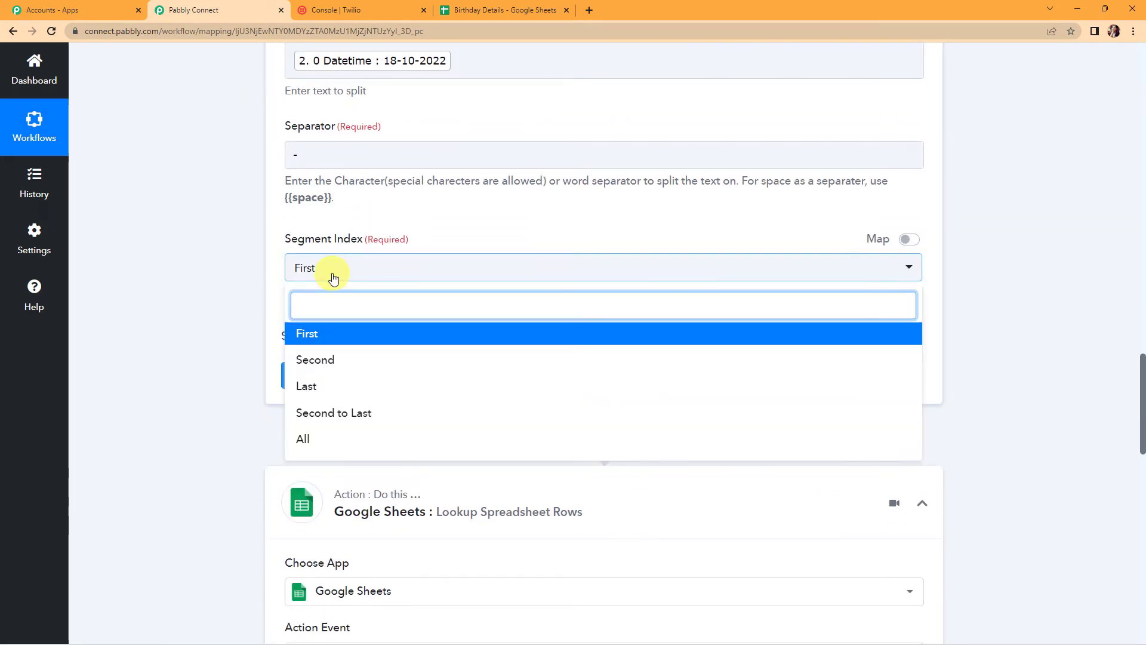
{"action": "left_click", "coordinate": [302, 439]}
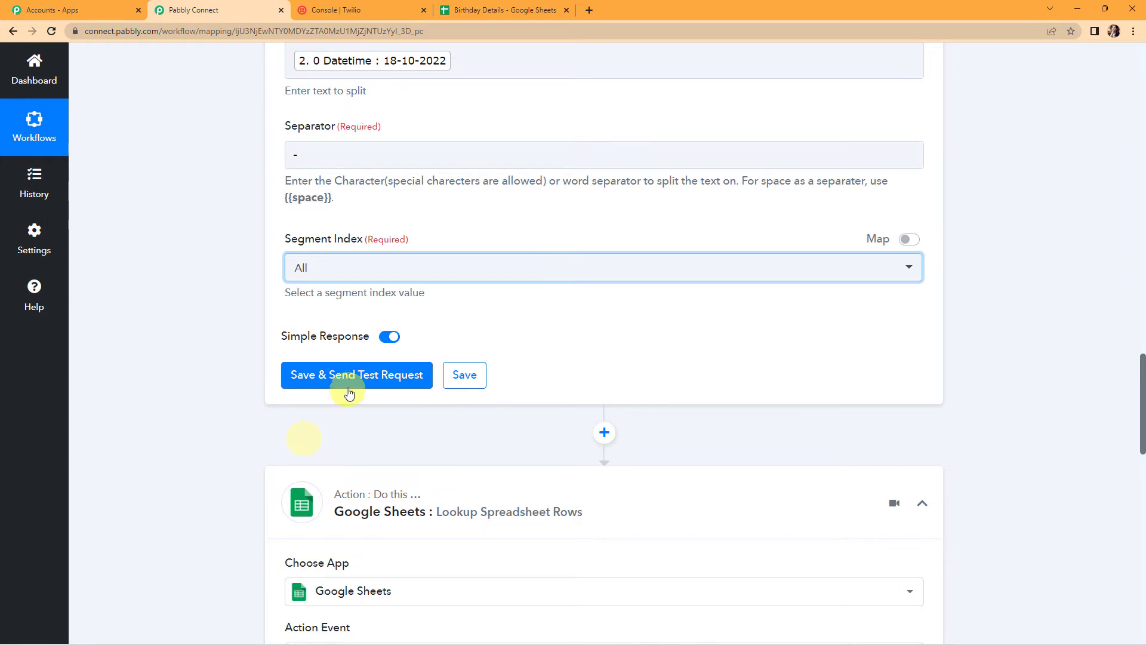
{"action": "left_click", "coordinate": [348, 377]}
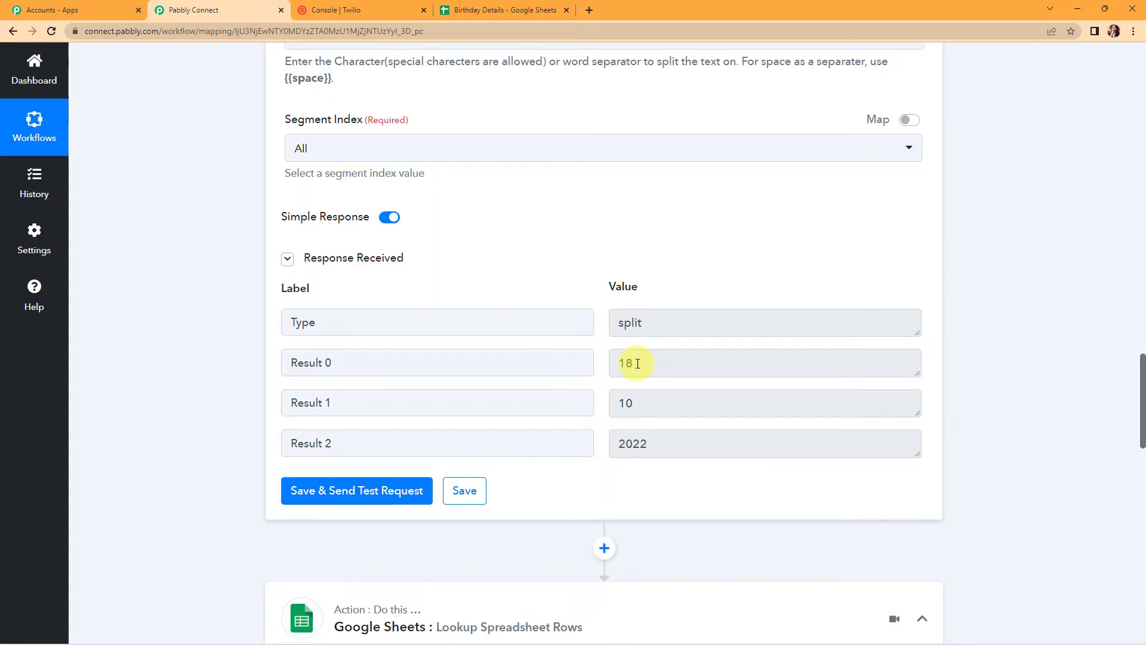
{"action": "scroll", "coordinate": [1005, 385], "scroll_direction": "down", "scroll_amount": 8}
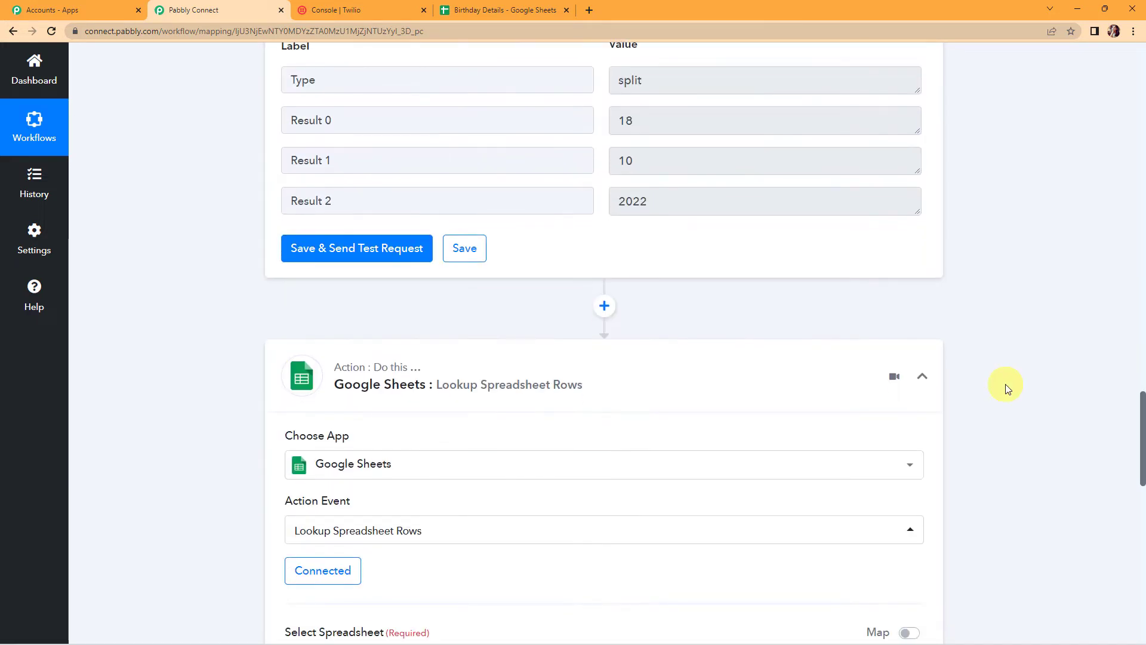
Reconnect the Google Sheets step using the existing Google Sheets connection
{"action": "left_click", "coordinate": [328, 336]}
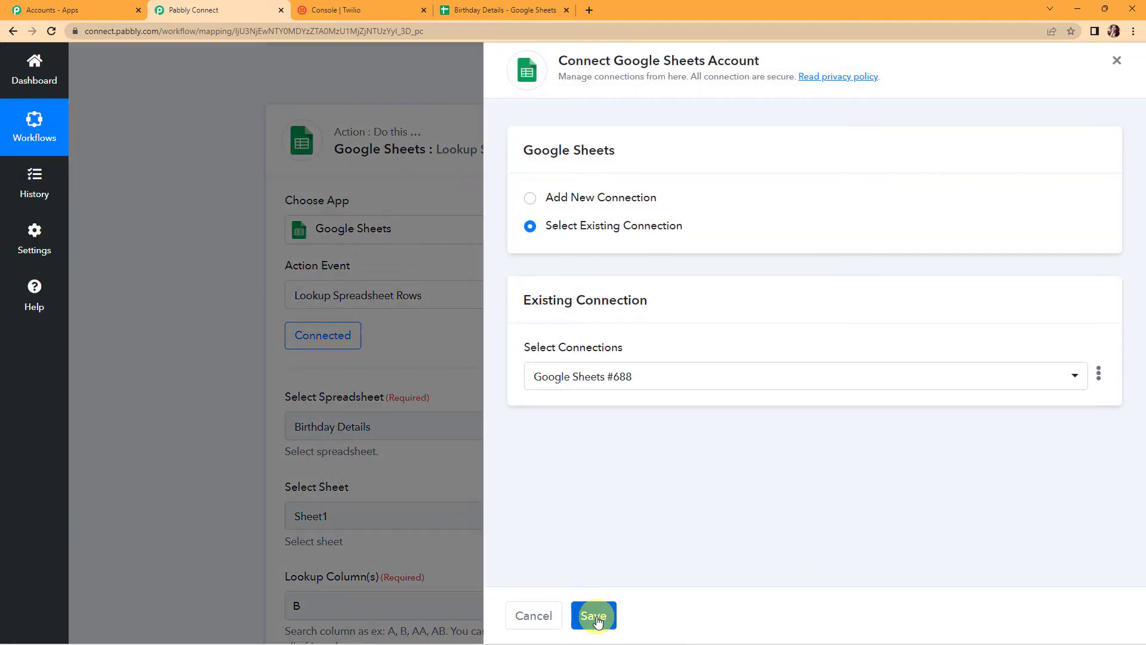
{"action": "left_click", "coordinate": [594, 615]}
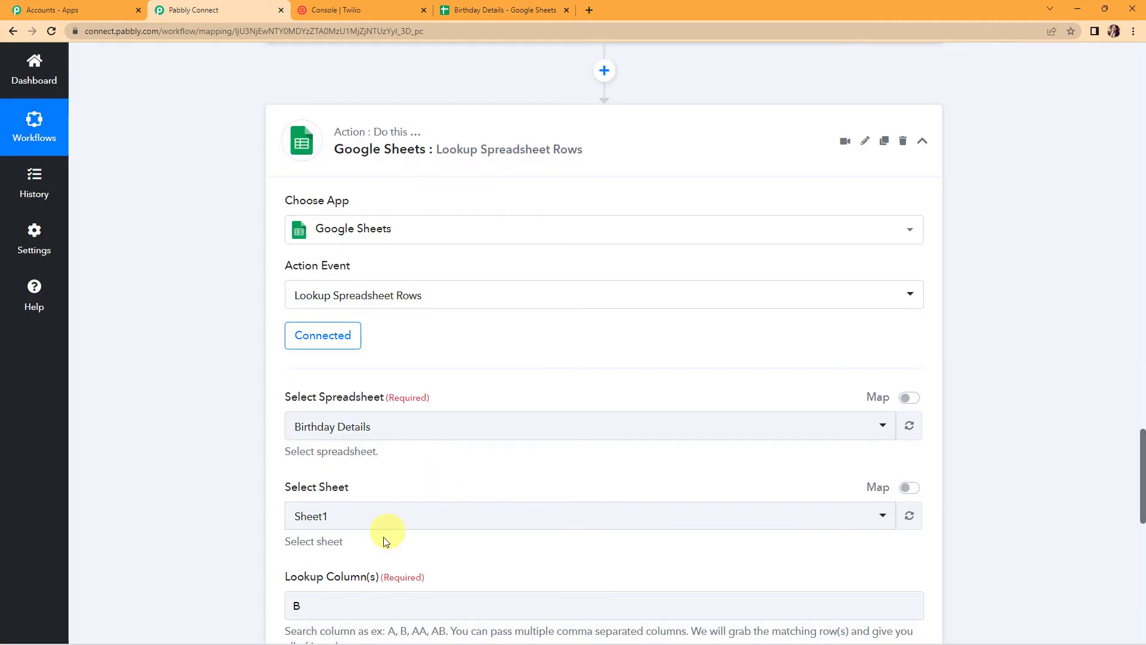
{"action": "scroll", "coordinate": [394, 513], "scroll_direction": "down", "scroll_amount": 7}
Set Lookup Value to Split Text Result 0 / Result 1 (18/10), matching the sheet's DOB format
{"action": "left_click", "coordinate": [439, 293]}
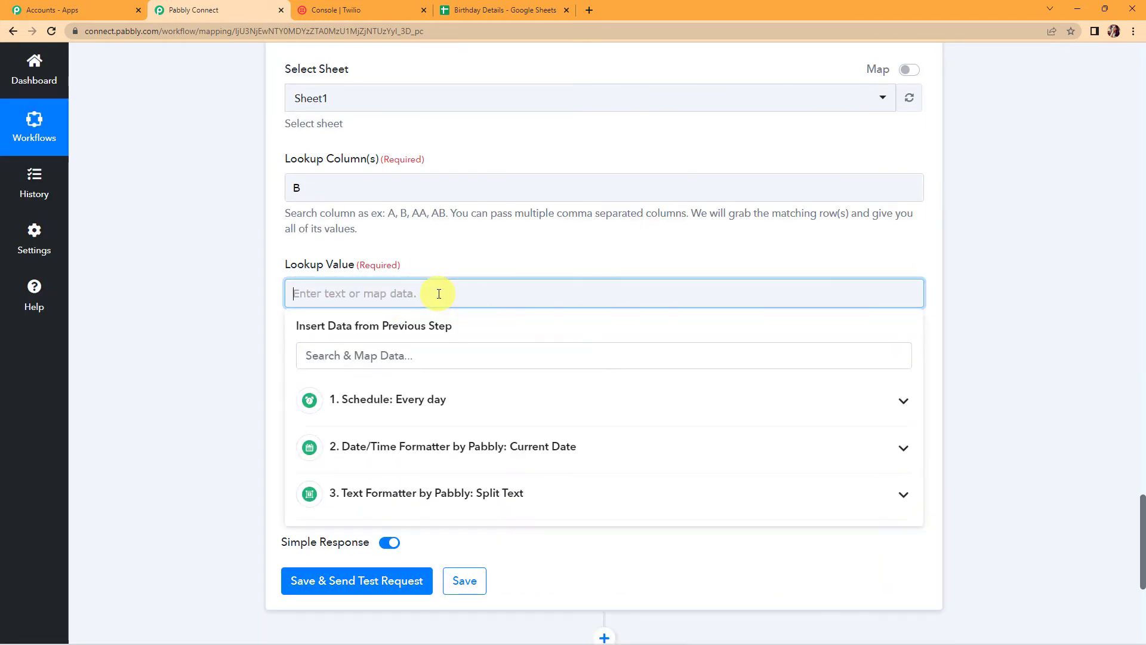
{"action": "left_click", "coordinate": [465, 501]}
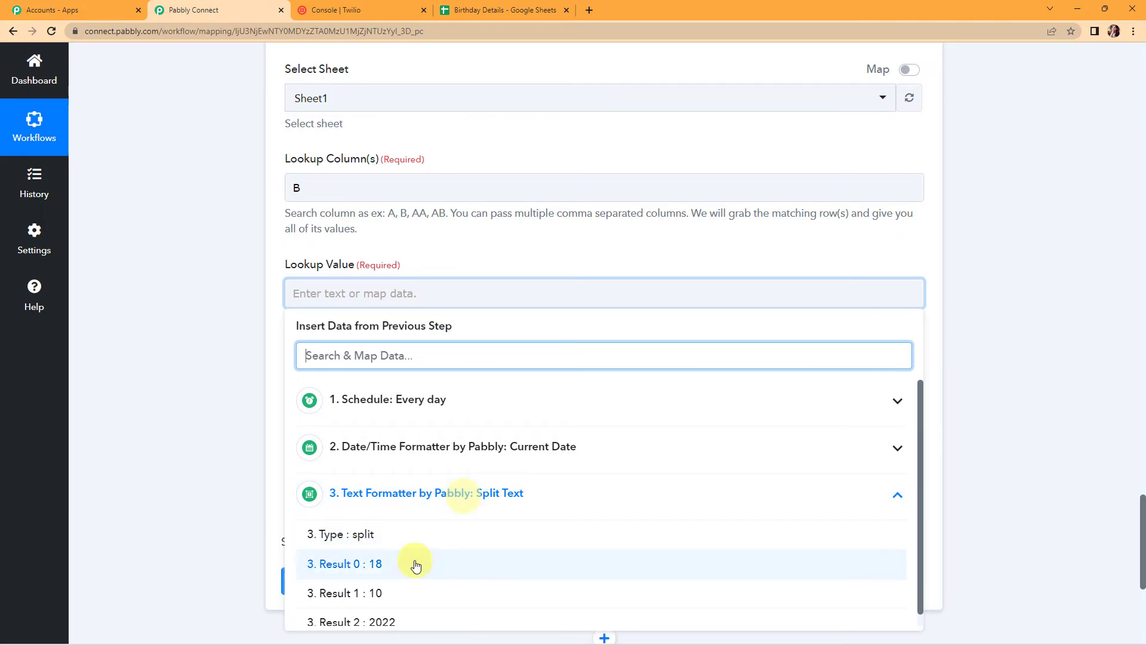
{"action": "left_click", "coordinate": [397, 564]}
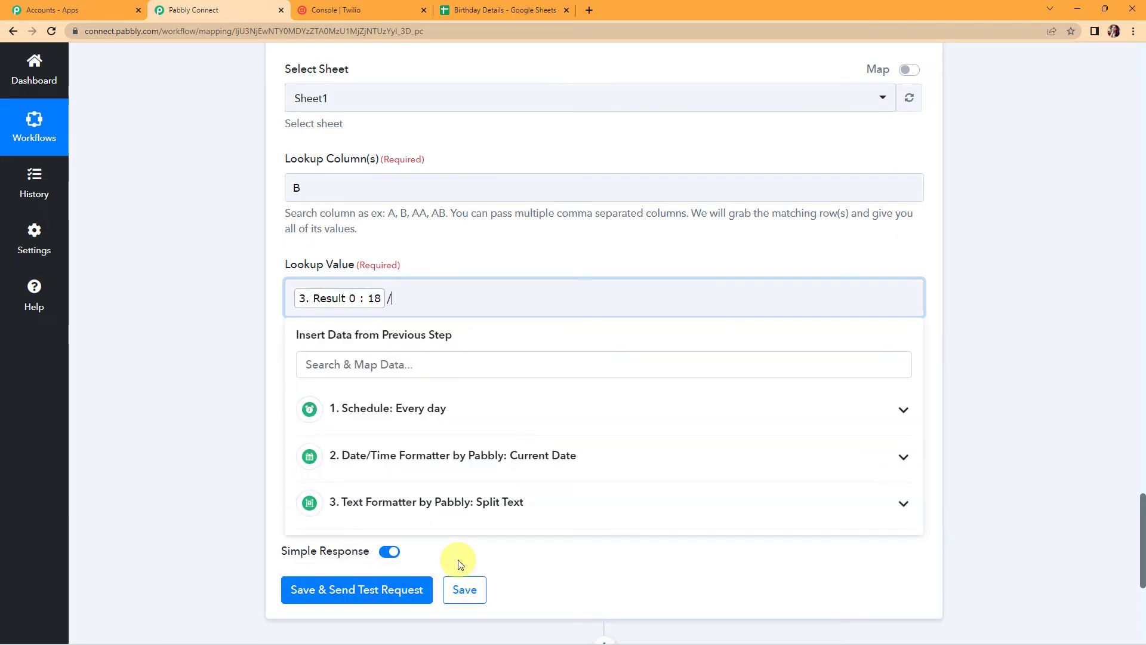
{"action": "left_click", "coordinate": [457, 505]}
{"action": "left_click", "coordinate": [408, 601]}
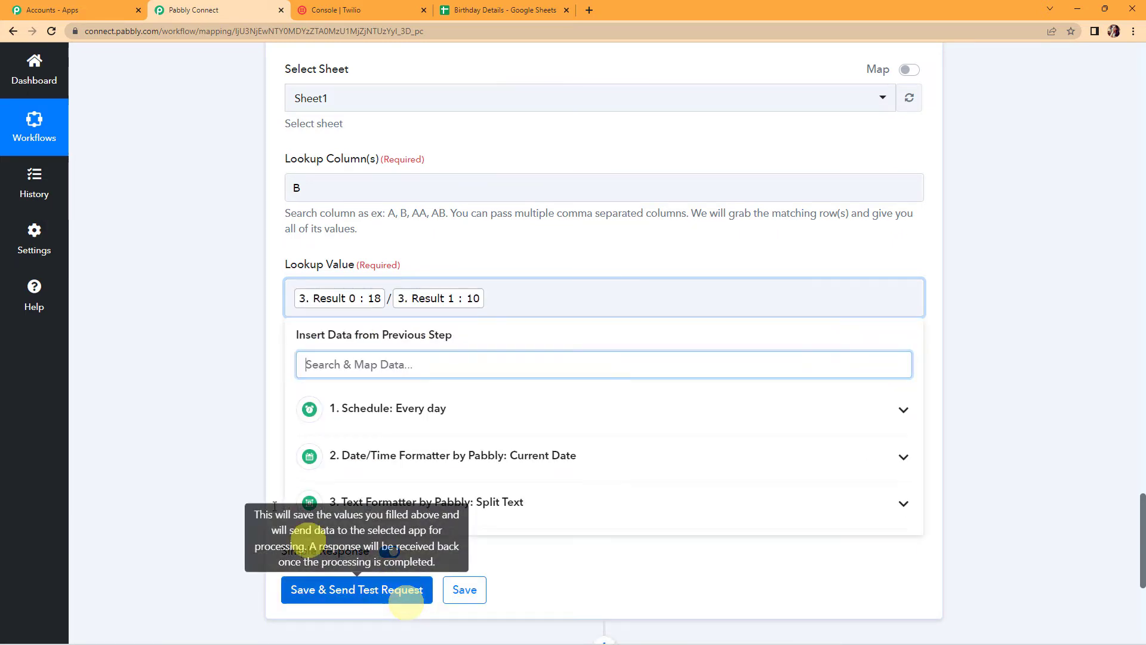
{"action": "left_click", "coordinate": [231, 442]}
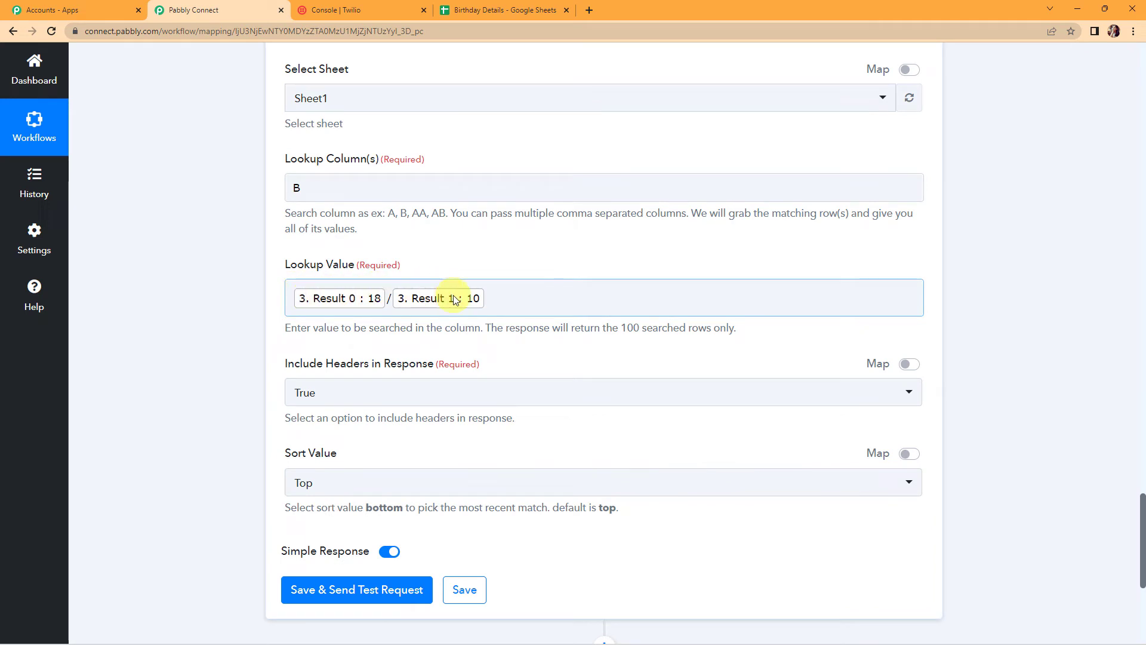
{"action": "left_click", "coordinate": [502, 10]}
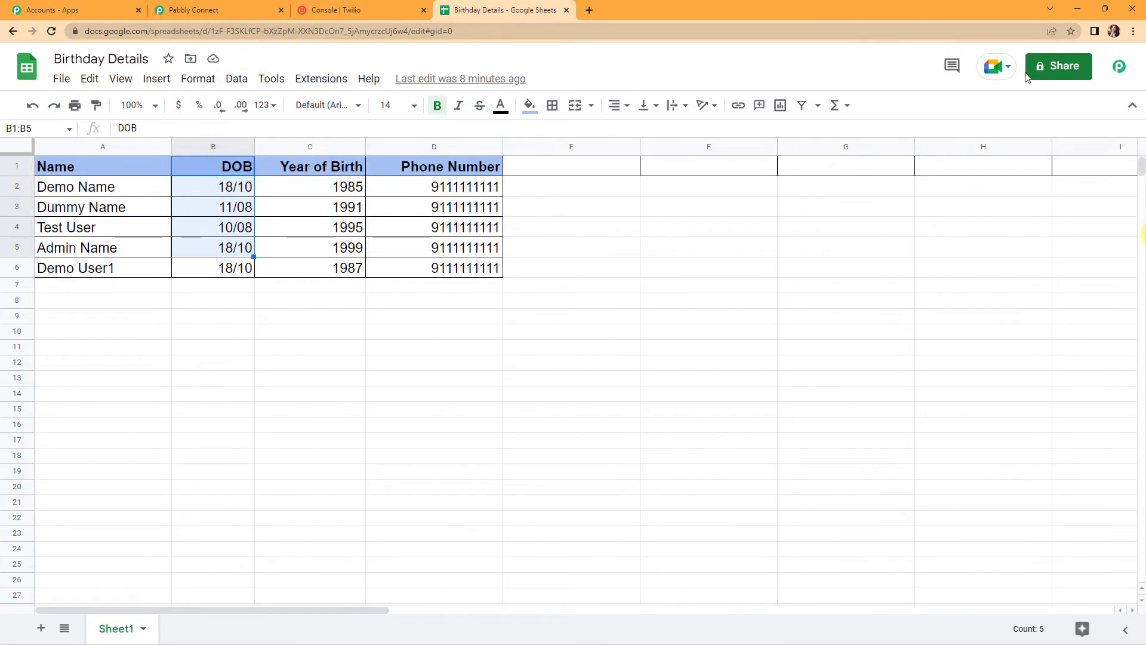
{"action": "left_click", "coordinate": [249, 16]}
{"action": "scroll", "coordinate": [337, 348], "scroll_direction": "down", "scroll_amount": 2}
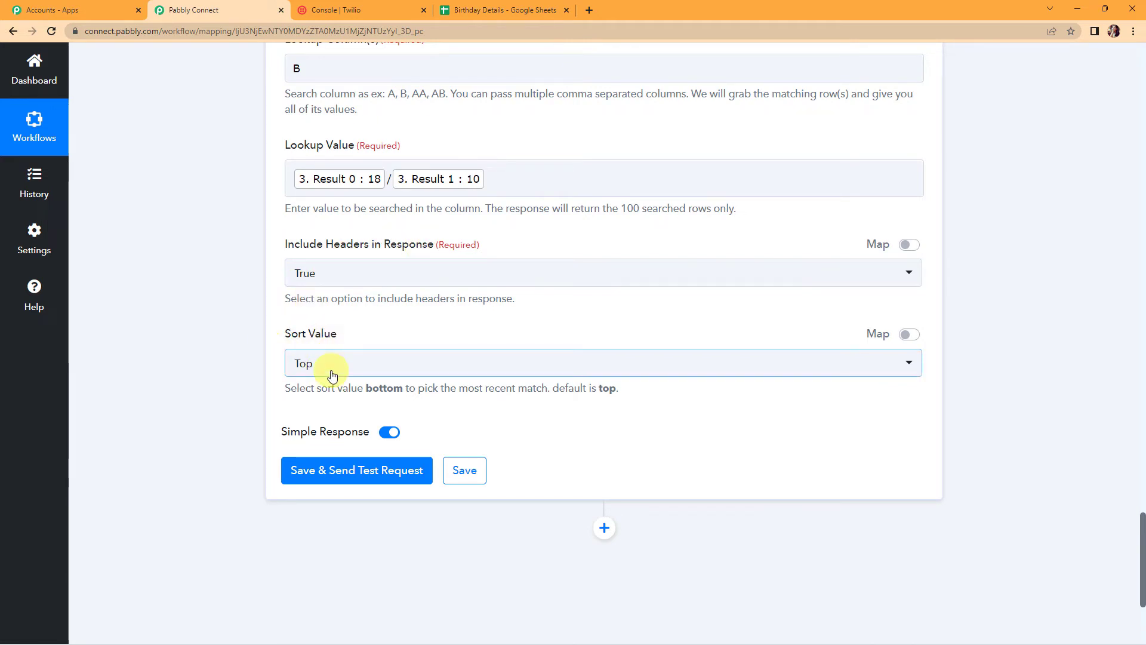
Test the lookup, then rerun it with Simple Response off so rows 2, 5 and 6 return together
{"action": "left_click", "coordinate": [335, 475]}
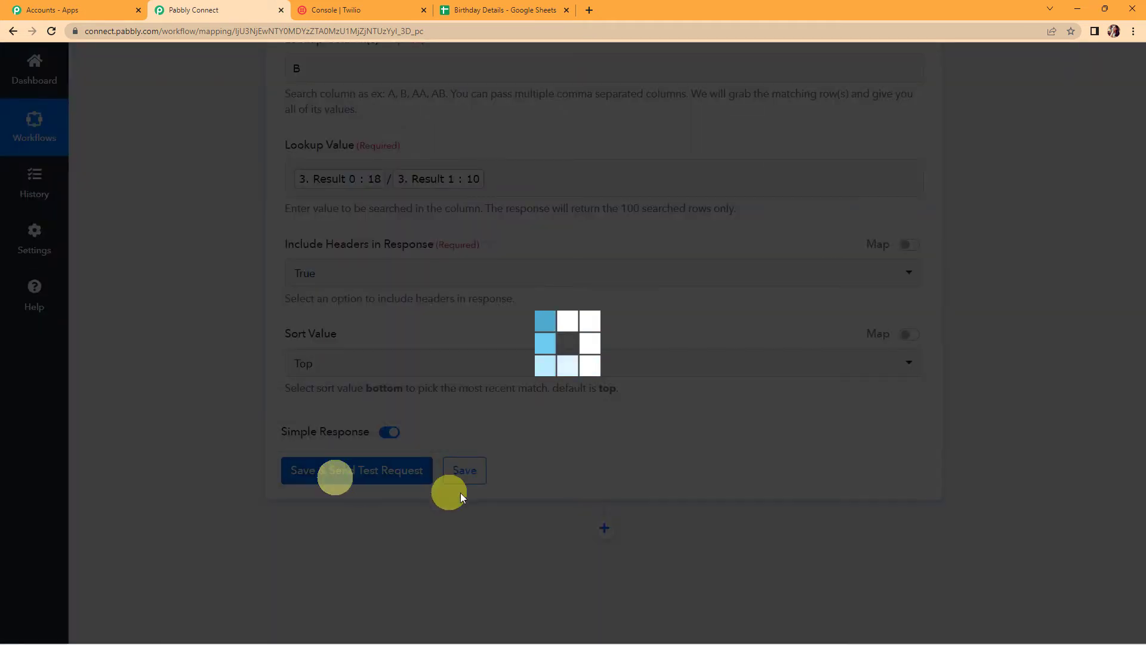
{"action": "scroll", "coordinate": [982, 489], "scroll_direction": "down", "scroll_amount": 4}
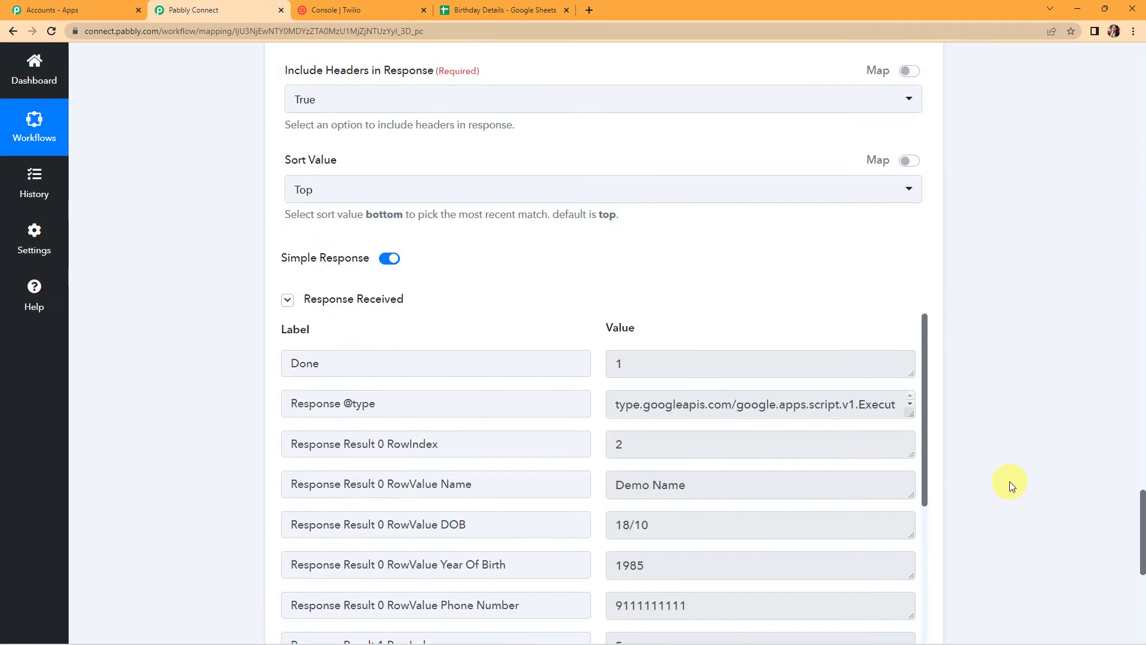
{"action": "scroll", "coordinate": [834, 460], "scroll_direction": "down", "scroll_amount": 6}
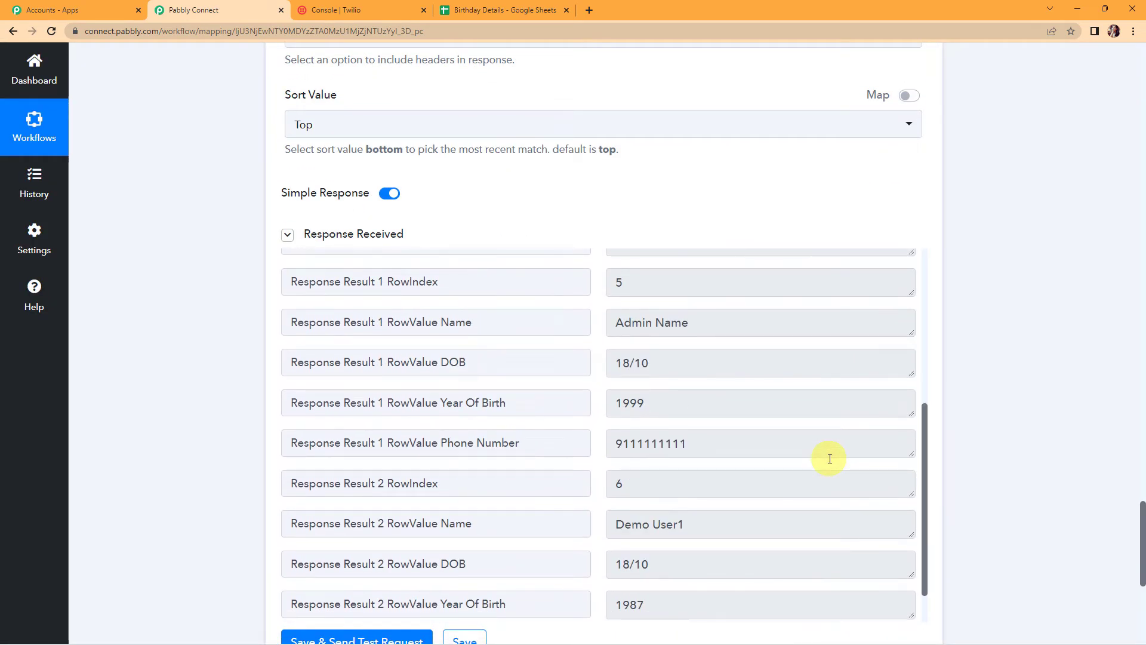
{"action": "scroll", "coordinate": [829, 457], "scroll_direction": "up", "scroll_amount": 5}
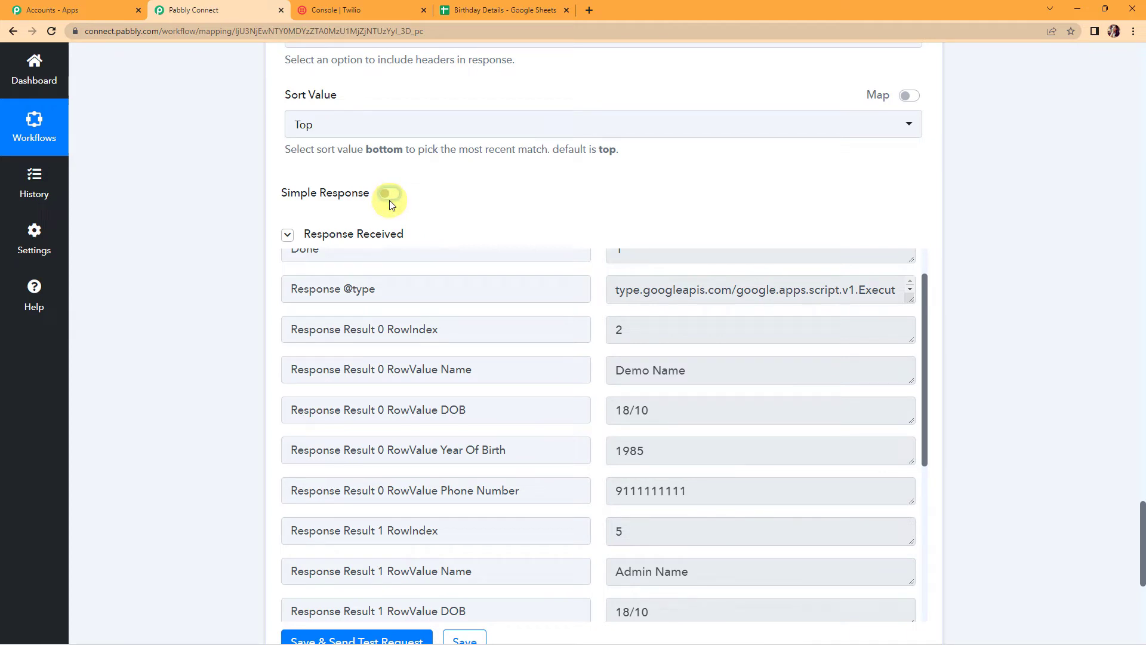
{"action": "scroll", "coordinate": [185, 335], "scroll_direction": "down", "scroll_amount": 3}
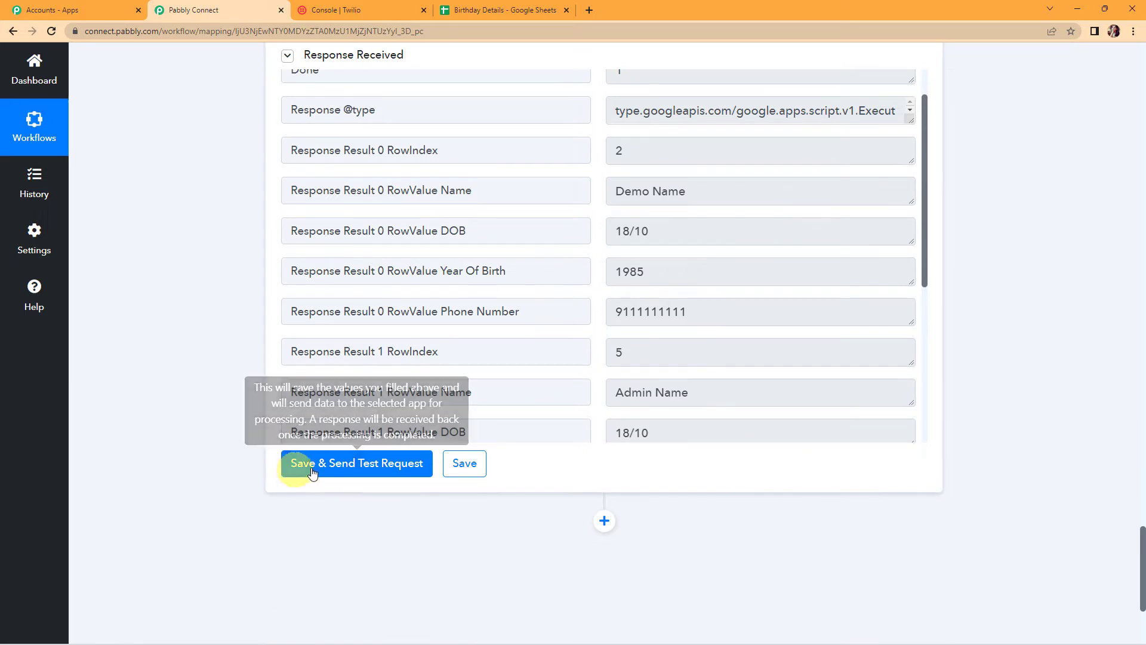
{"action": "left_click", "coordinate": [305, 473]}
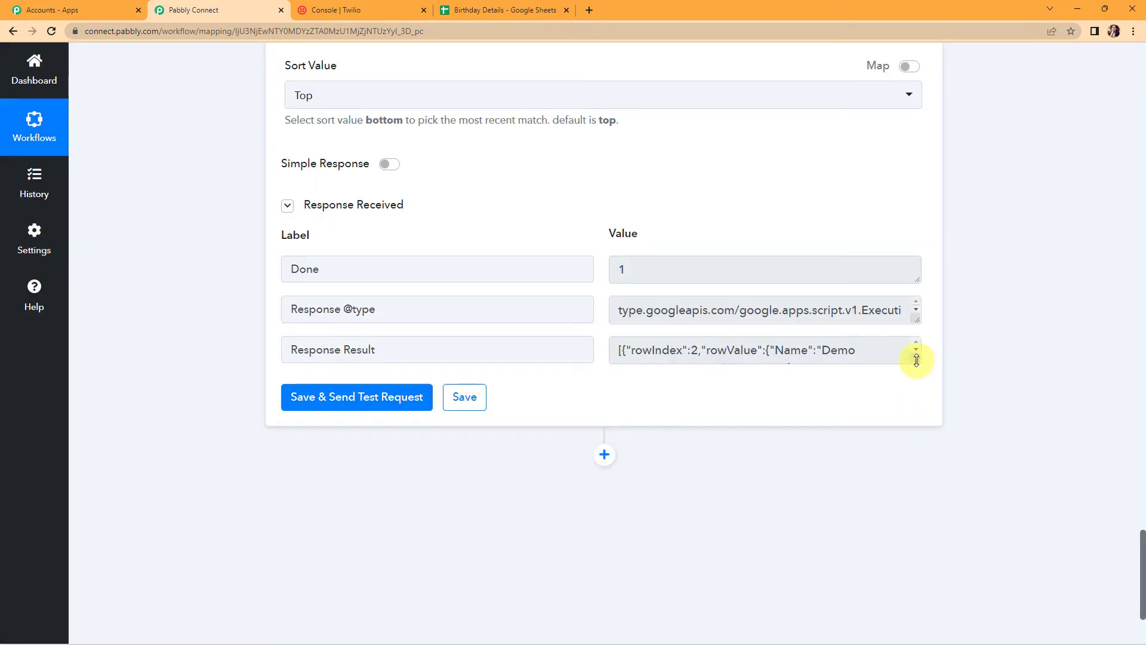
{"action": "left_click_drag", "start_coordinate": [917, 360], "coordinate": [918, 525]}
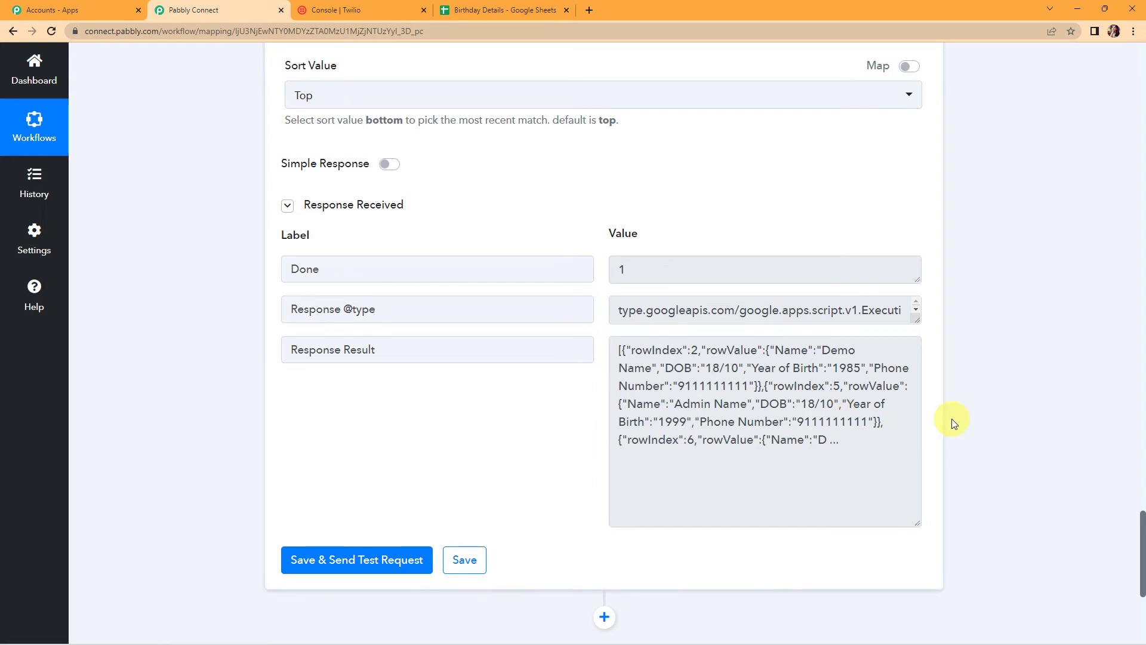
{"action": "scroll", "coordinate": [1010, 401], "scroll_direction": "down", "scroll_amount": 3}
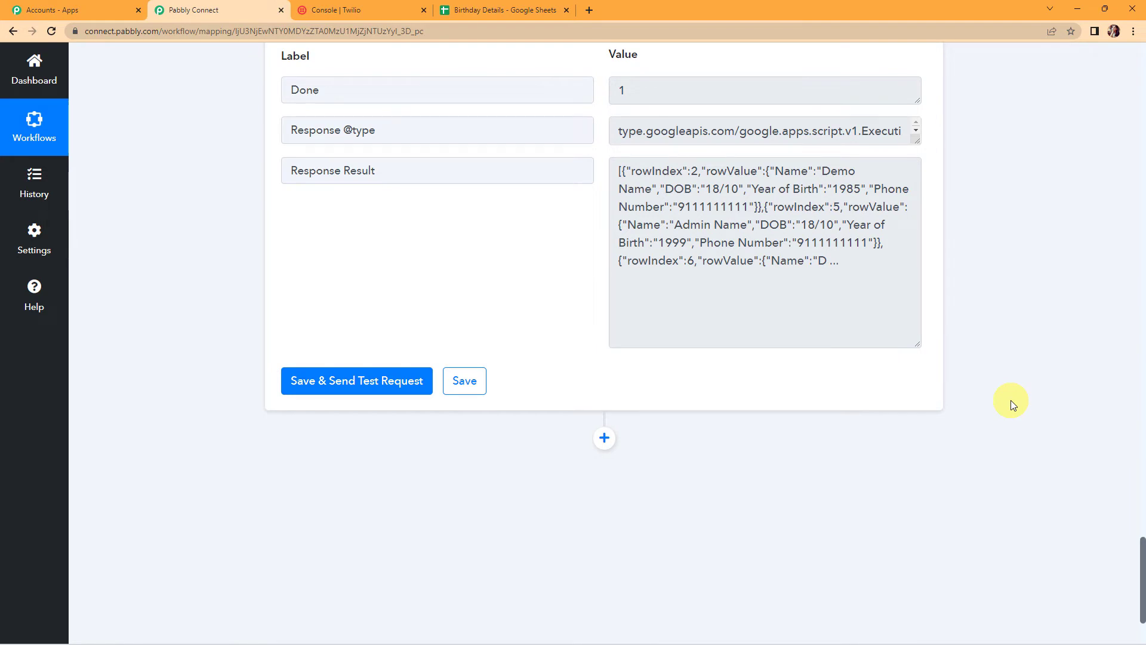
{"action": "scroll", "coordinate": [776, 394], "scroll_direction": "down", "scroll_amount": 2}
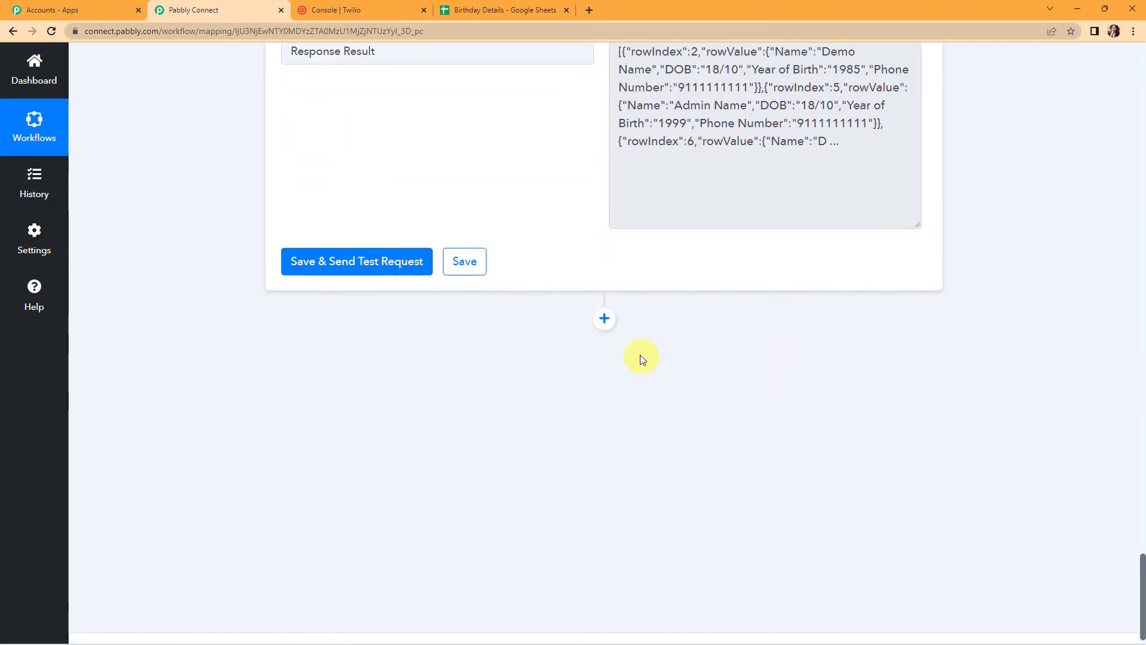
Add an Iterator step over '4. Response Result []' and test it, returning row 2
{"action": "left_click", "coordinate": [605, 320]}
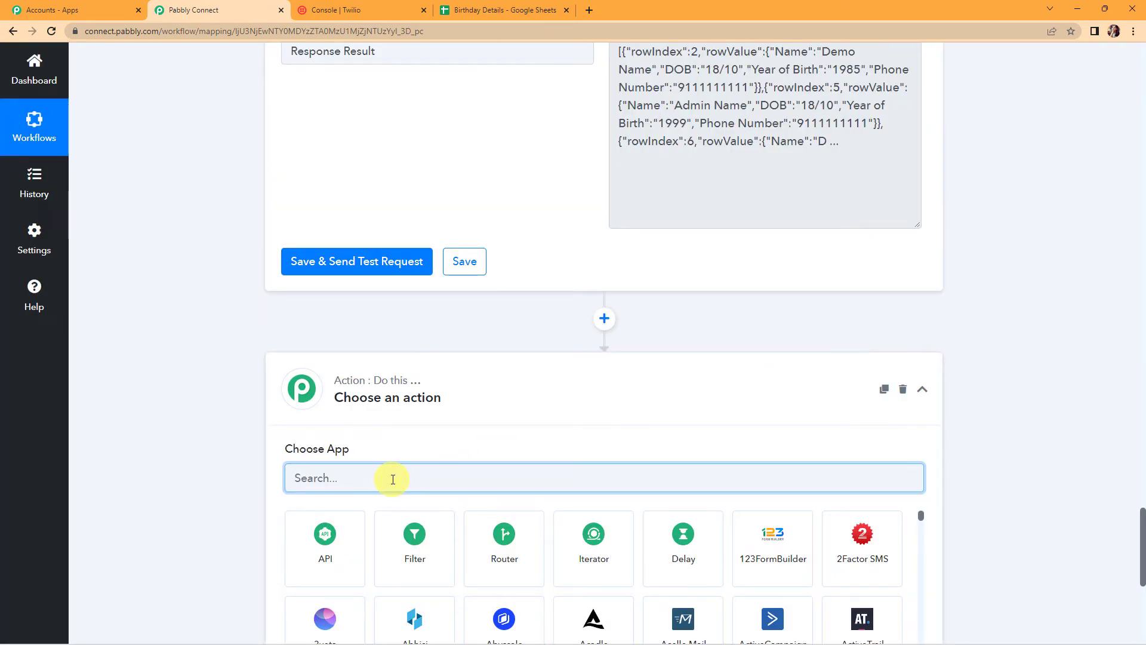
{"action": "type", "text": "ite"}
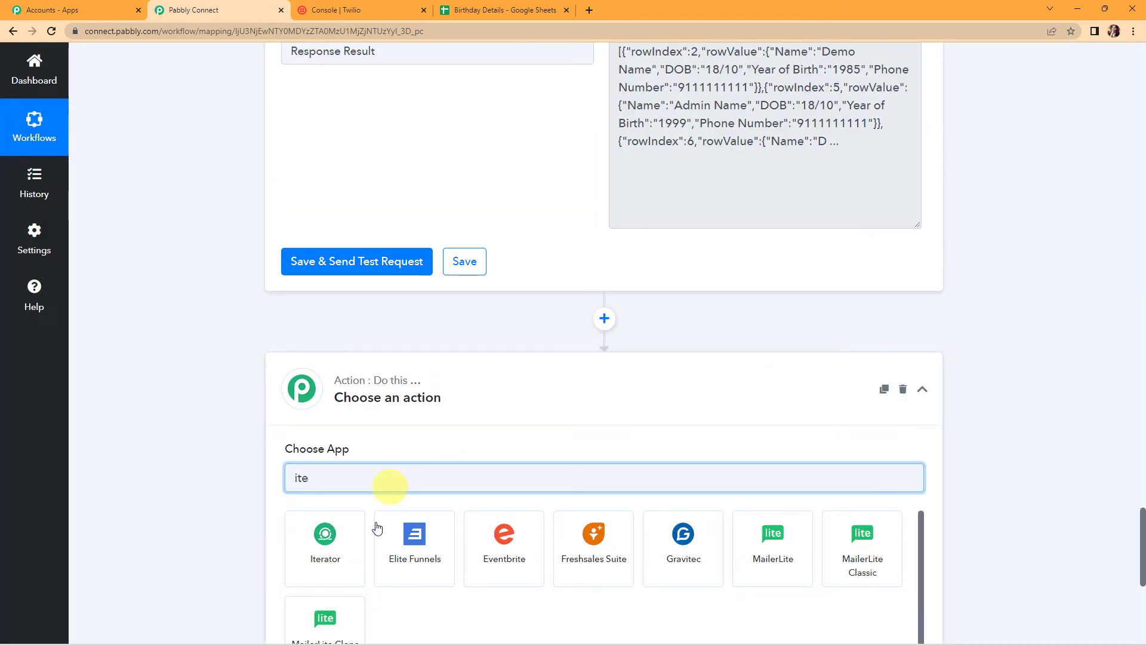
{"action": "left_click", "coordinate": [336, 561]}
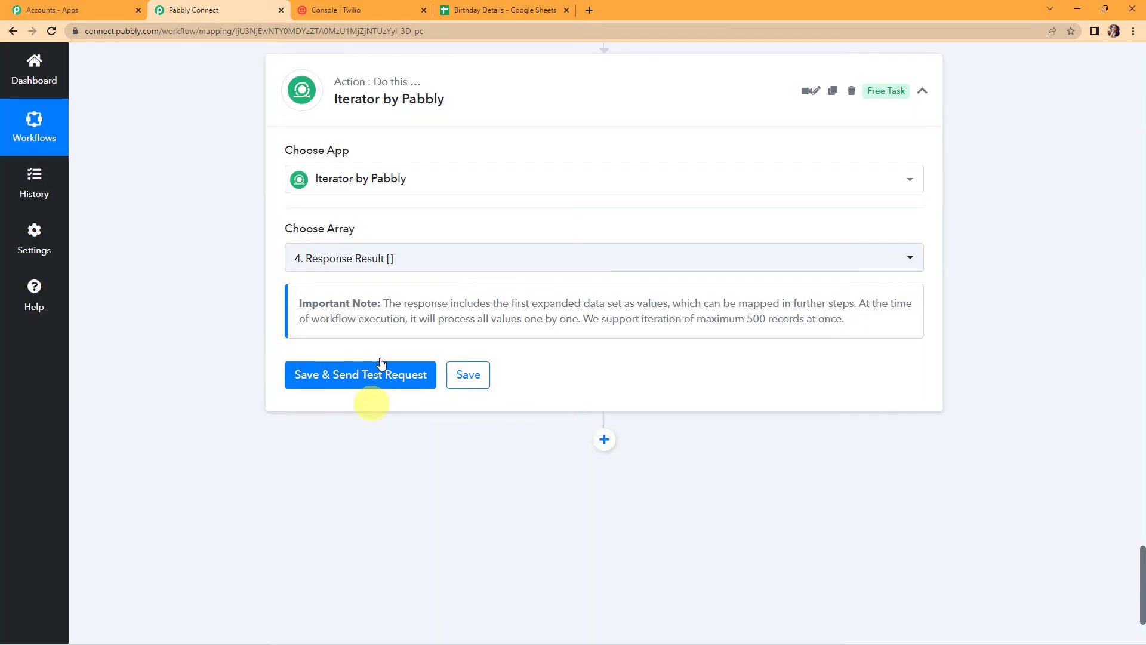
{"action": "left_click", "coordinate": [440, 261]}
{"action": "left_click", "coordinate": [395, 375]}
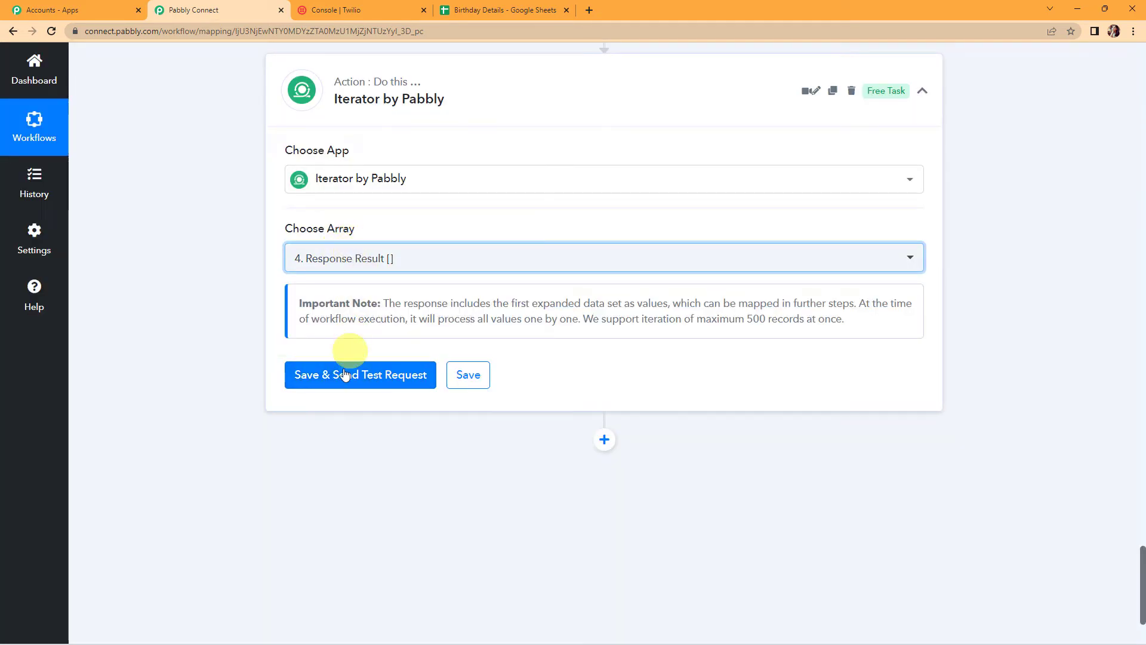
{"action": "left_click", "coordinate": [341, 376]}
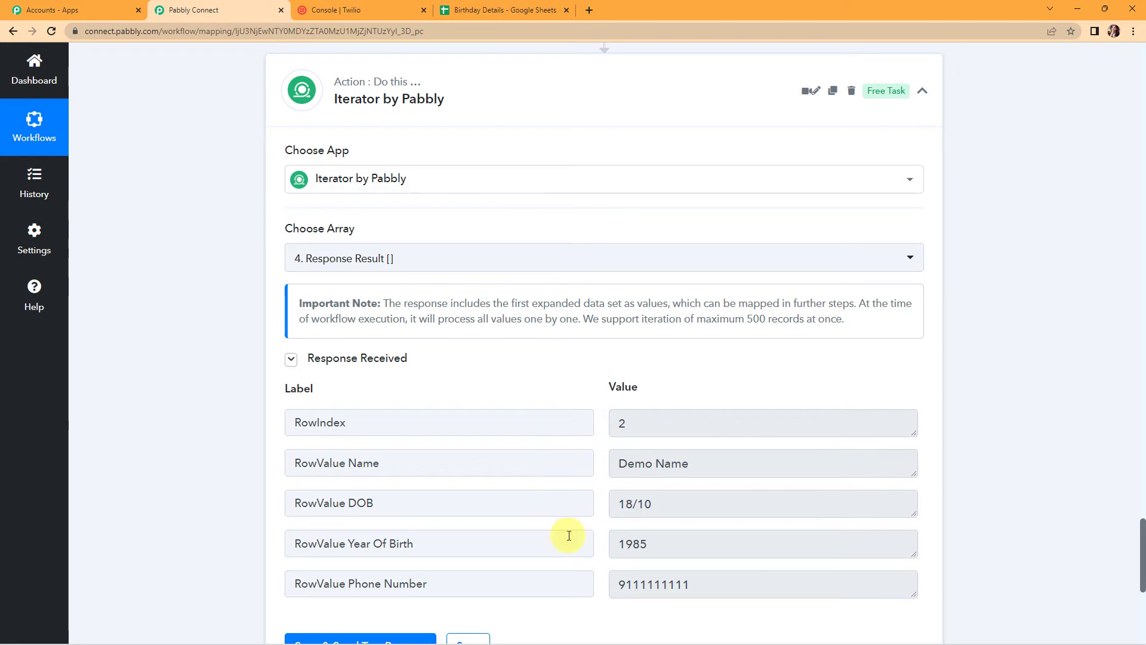
{"action": "scroll", "coordinate": [871, 480], "scroll_direction": "down", "scroll_amount": 7}
{"action": "left_click", "coordinate": [603, 299]}
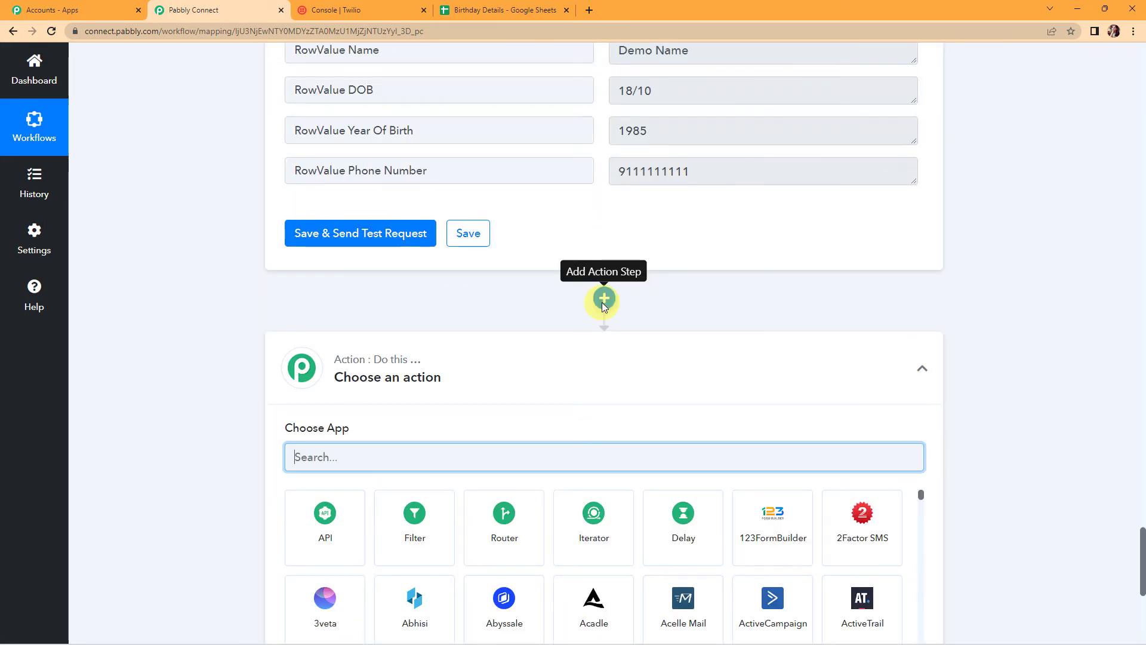
Add a Twilio step below the iterator with Send SMS Message as the action event, then connect an account
{"action": "scroll", "coordinate": [540, 322], "scroll_direction": "down", "scroll_amount": 2}
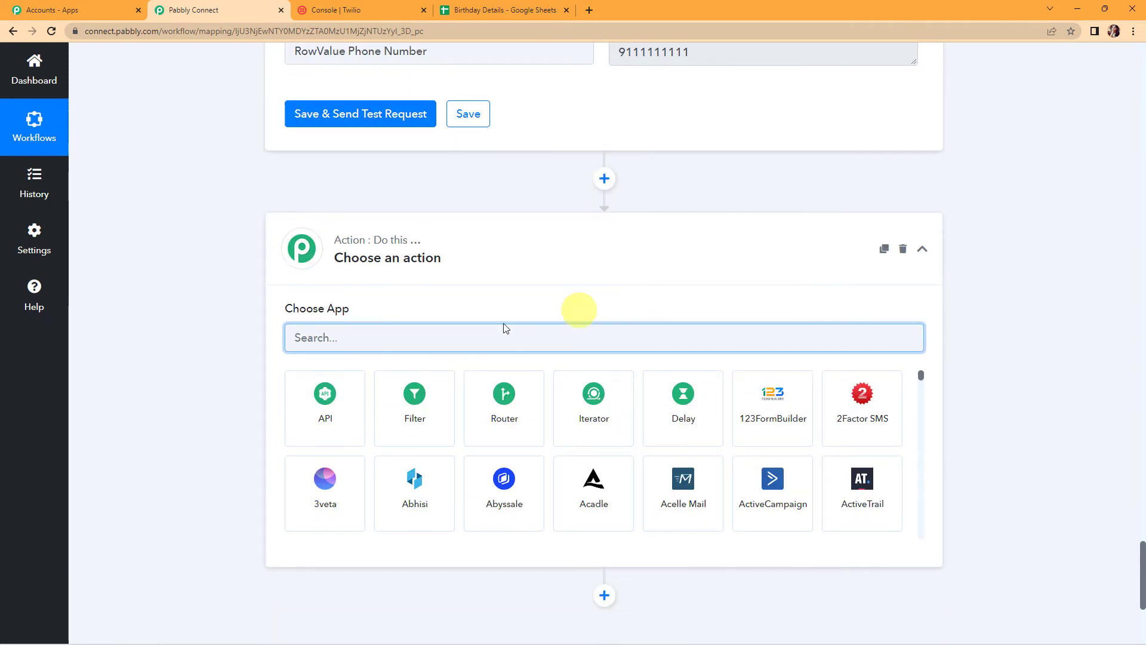
{"action": "type", "text": "twilio"}
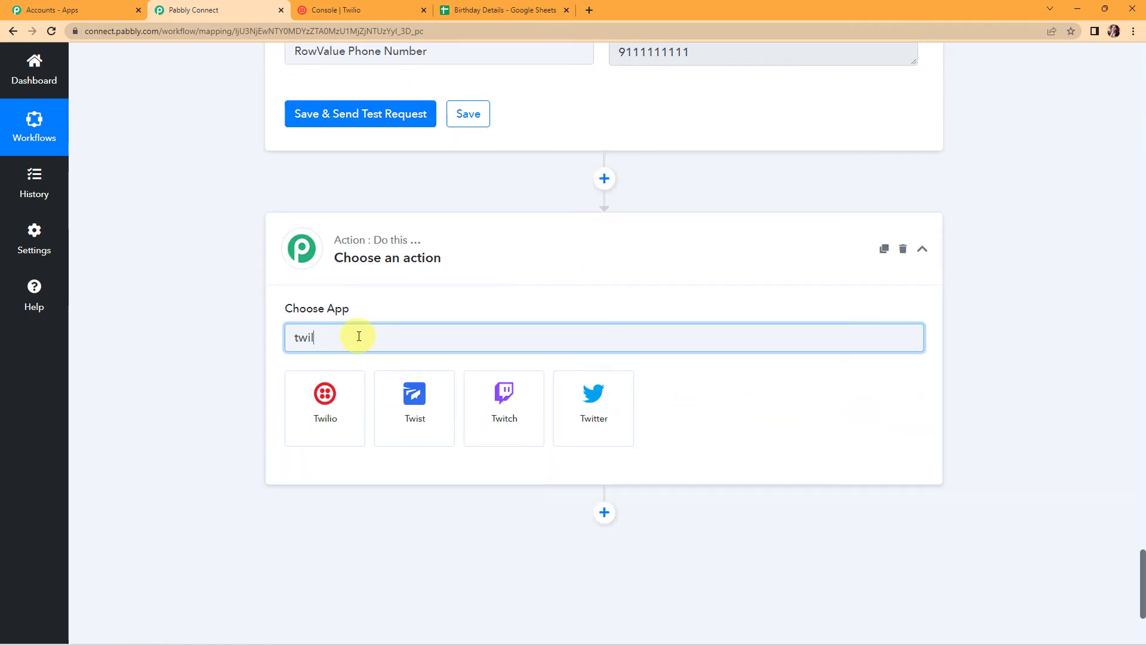
{"action": "left_click", "coordinate": [317, 402]}
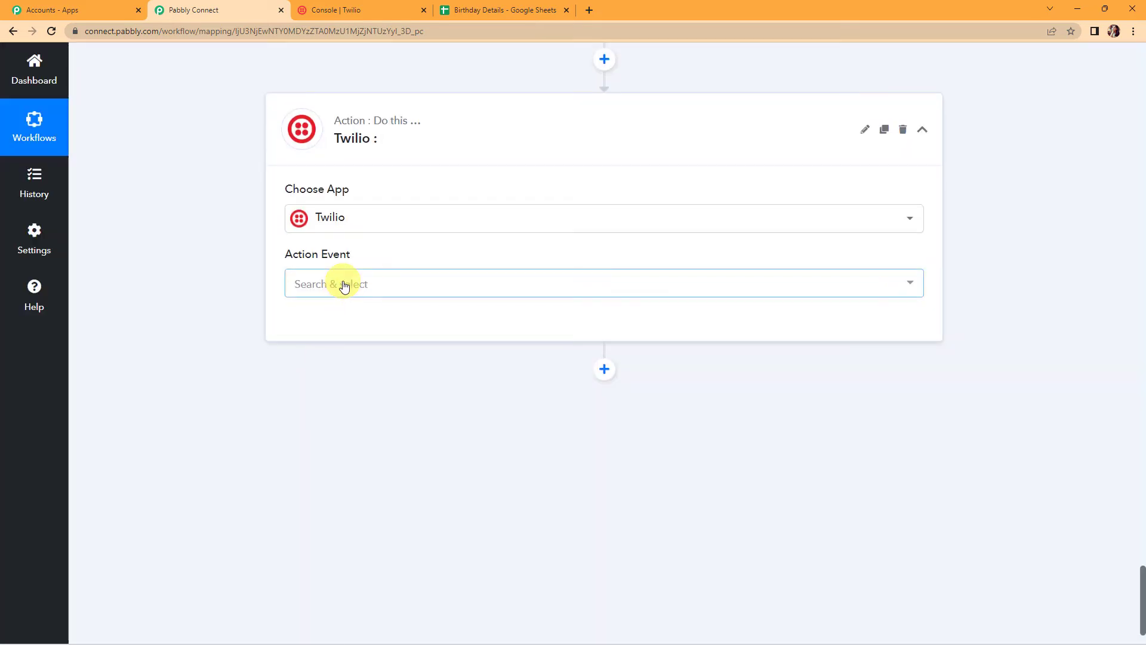
{"action": "left_click", "coordinate": [345, 284]}
{"action": "left_click", "coordinate": [353, 351]}
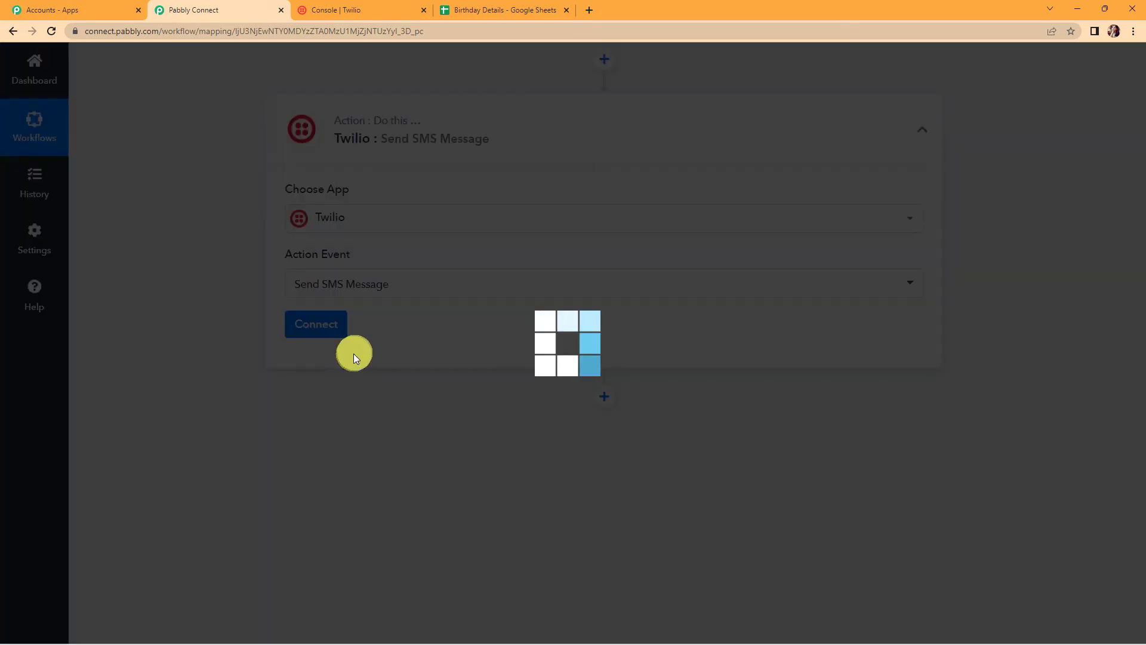
{"action": "left_click", "coordinate": [333, 324]}
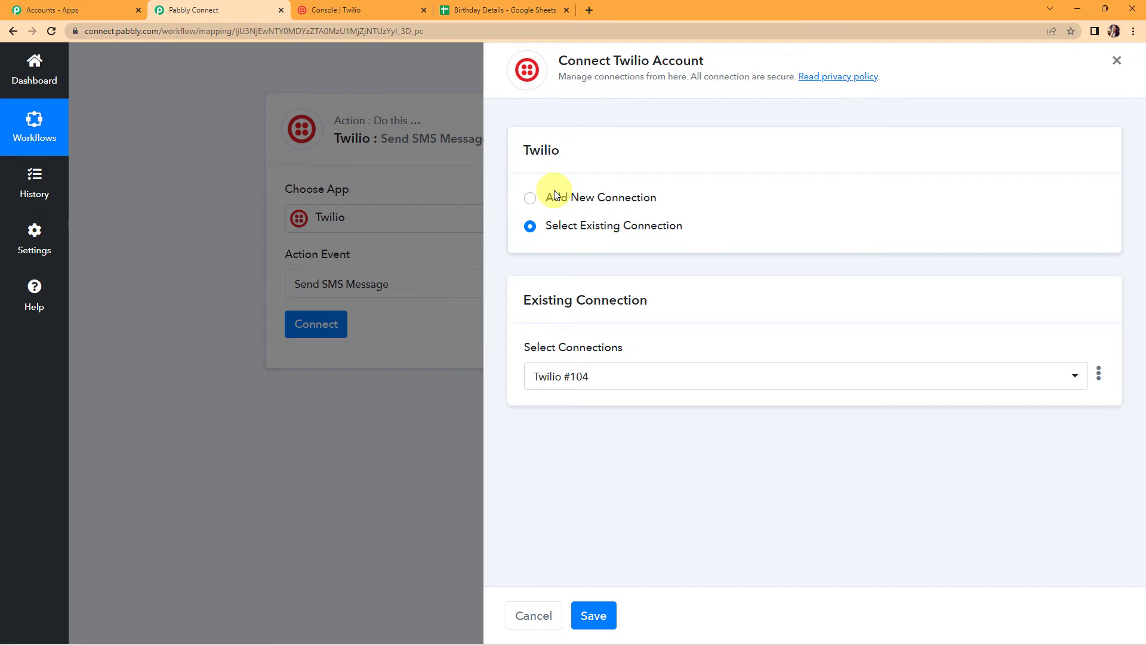
Start a new Twilio connection and paste the console's Account SID into both SID fields
{"action": "left_click", "coordinate": [530, 201]}
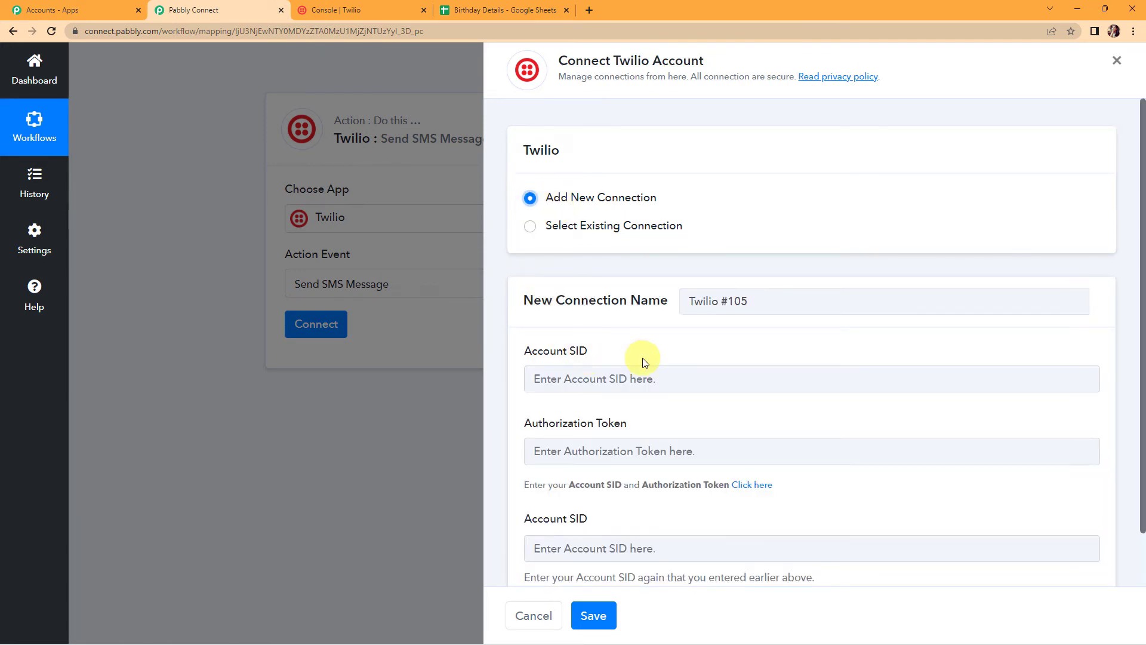
{"action": "scroll", "coordinate": [645, 363], "scroll_direction": "down", "scroll_amount": 1}
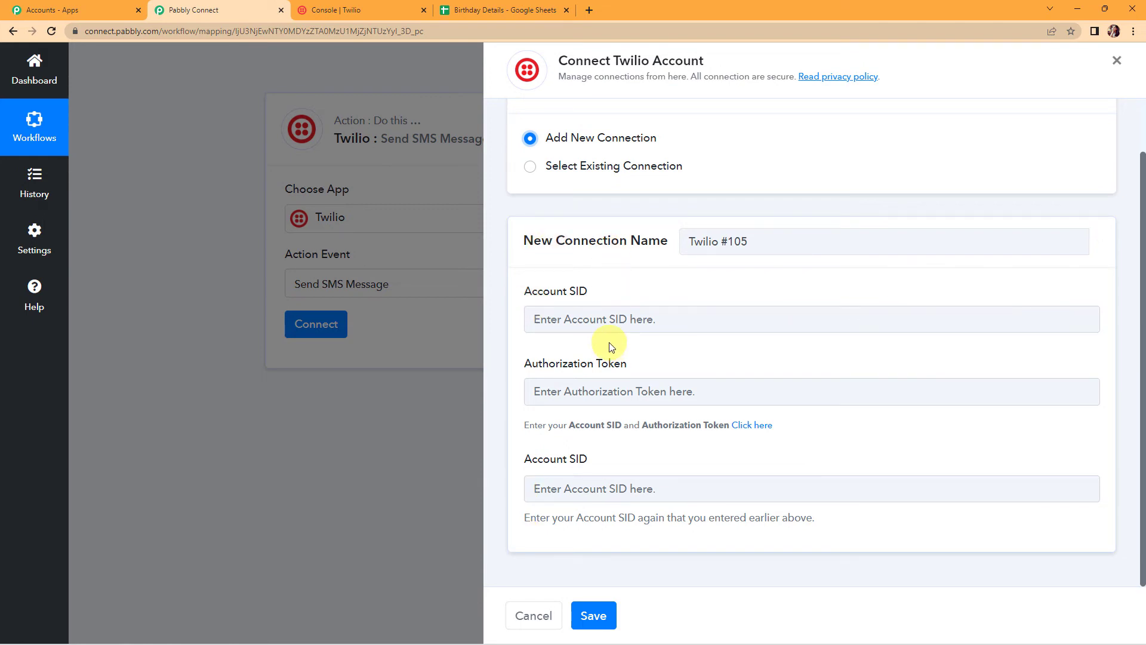
{"action": "left_click", "coordinate": [360, 17]}
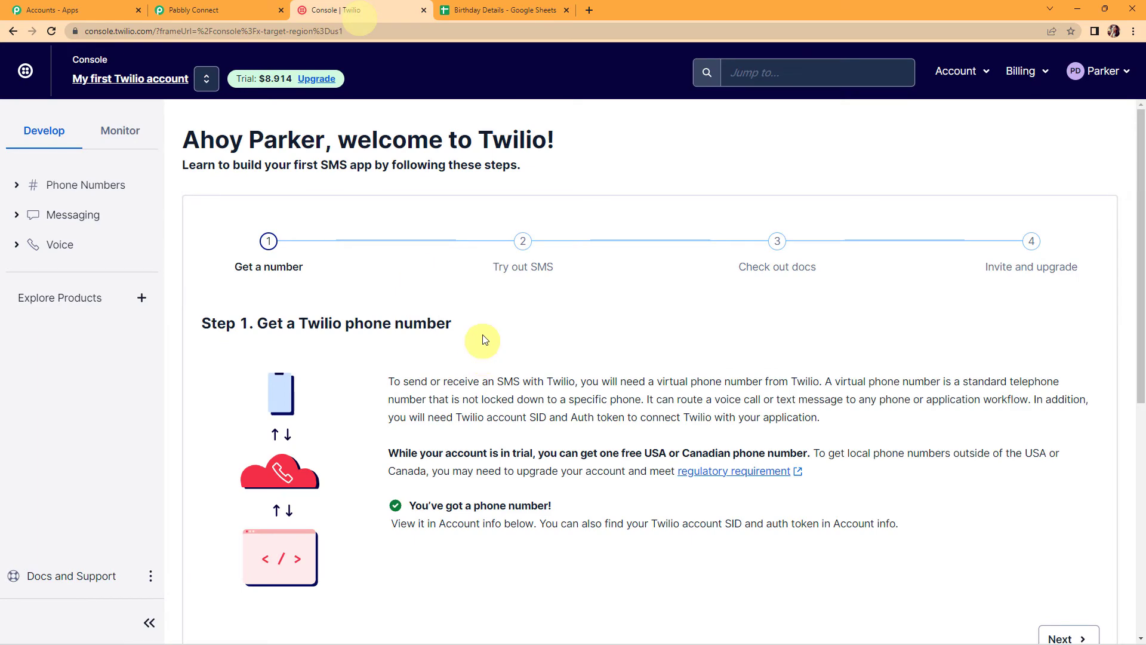
{"action": "scroll", "coordinate": [483, 333], "scroll_direction": "down", "scroll_amount": 7}
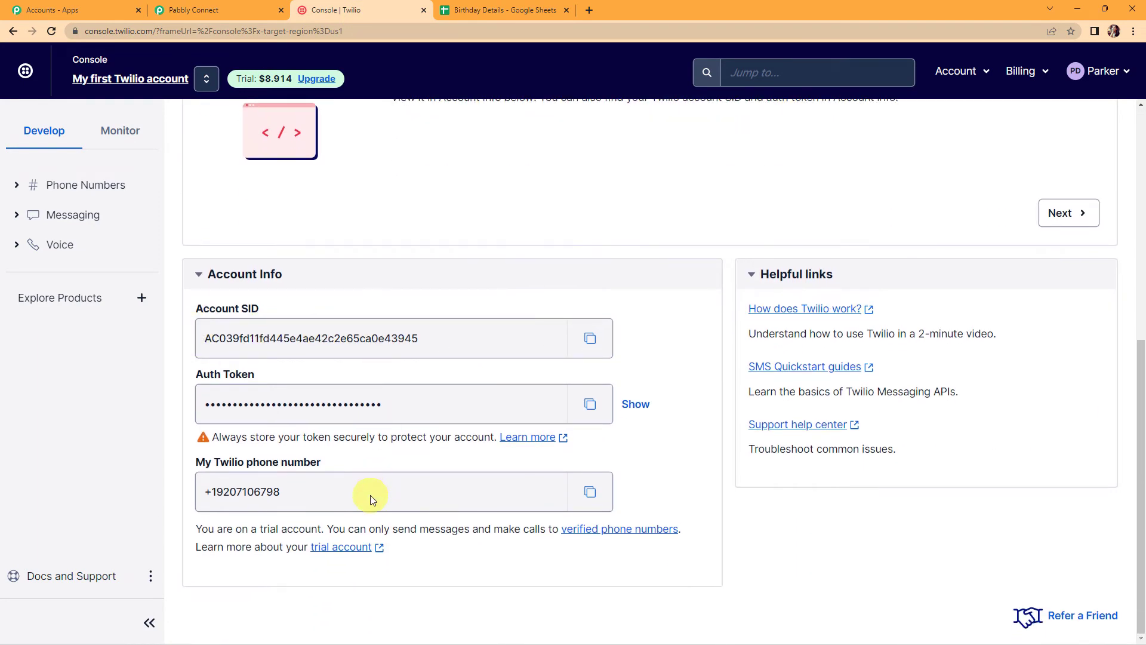
{"action": "left_click", "coordinate": [590, 337]}
{"action": "left_click", "coordinate": [247, 9]}
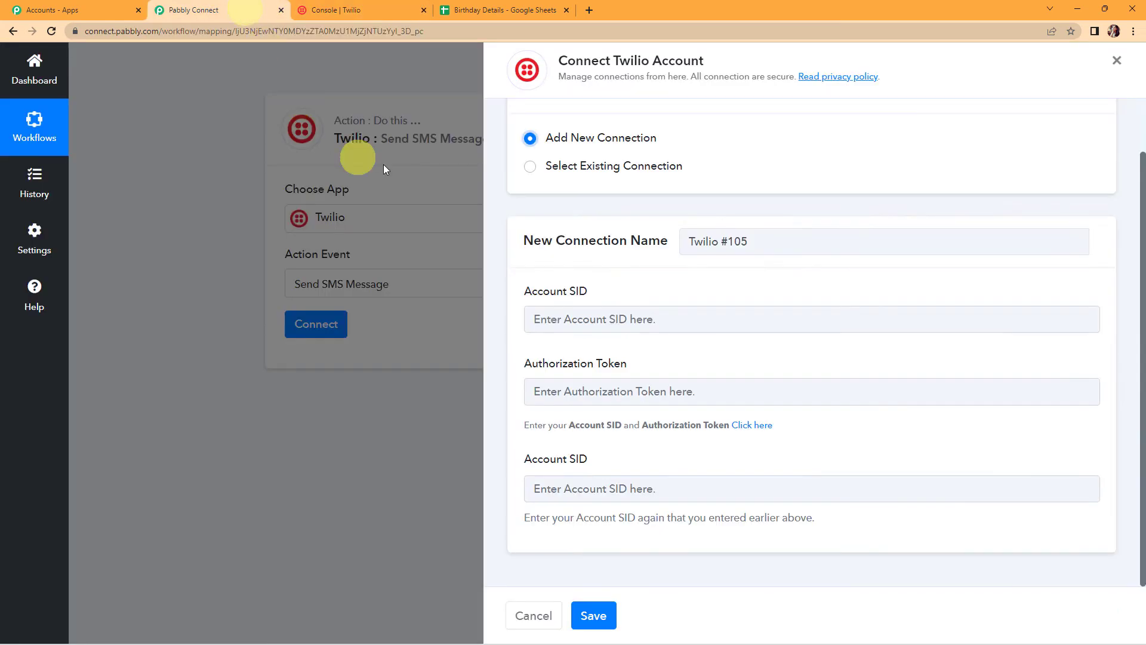
{"action": "left_click", "coordinate": [543, 320]}
{"action": "key", "text": "ctrl+v"}
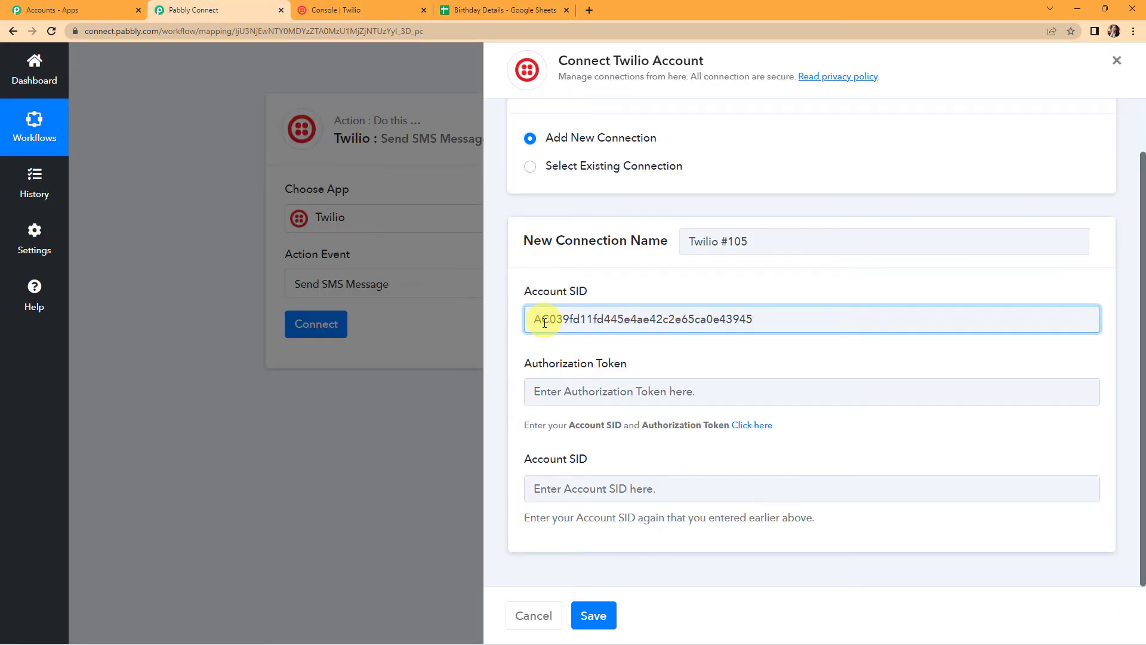
{"action": "left_click", "coordinate": [571, 478]}
{"action": "key", "text": "ctrl+v"}
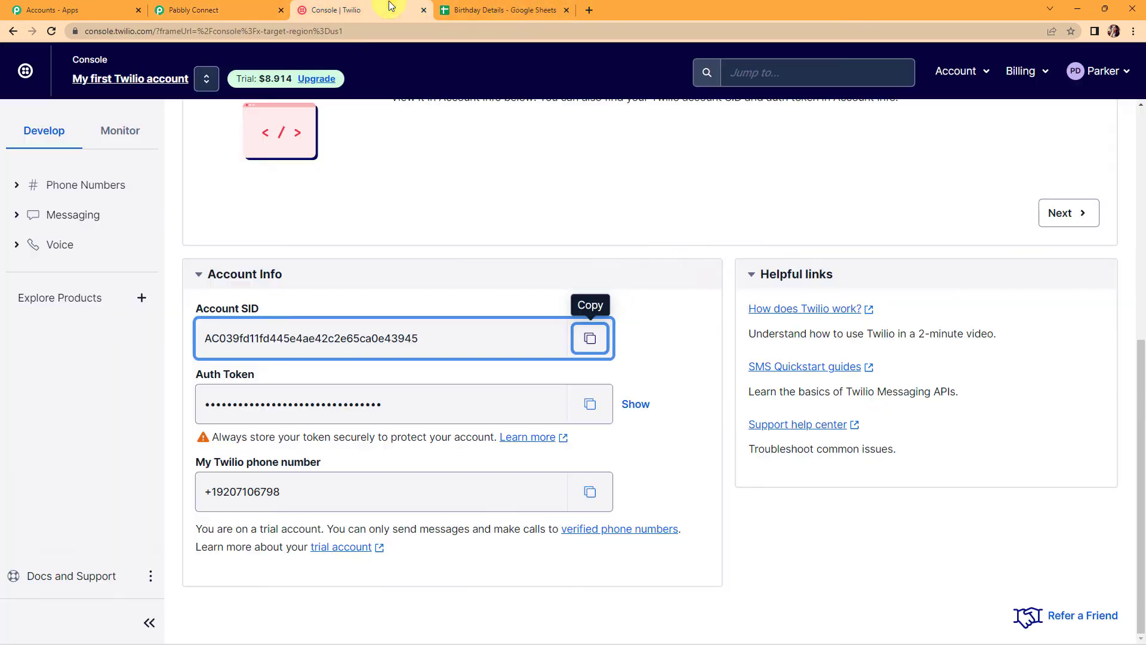
Paste the Twilio auth token from the console into the connection and save it
{"action": "left_click", "coordinate": [346, 10]}
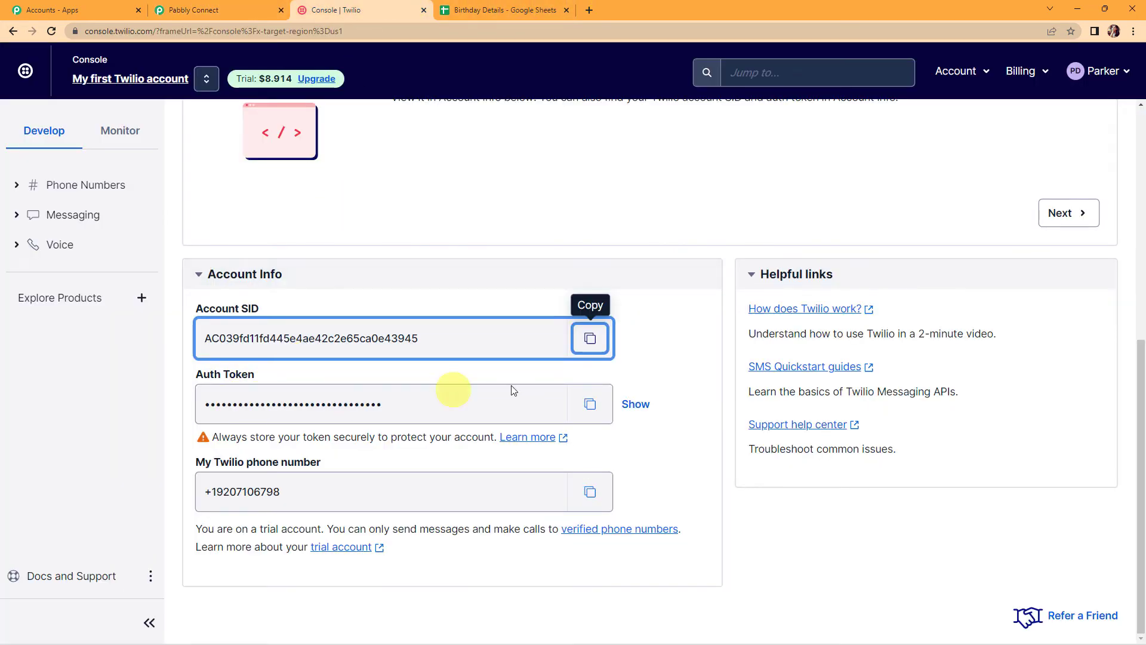
{"action": "left_click", "coordinate": [589, 404]}
{"action": "left_click", "coordinate": [169, 11]}
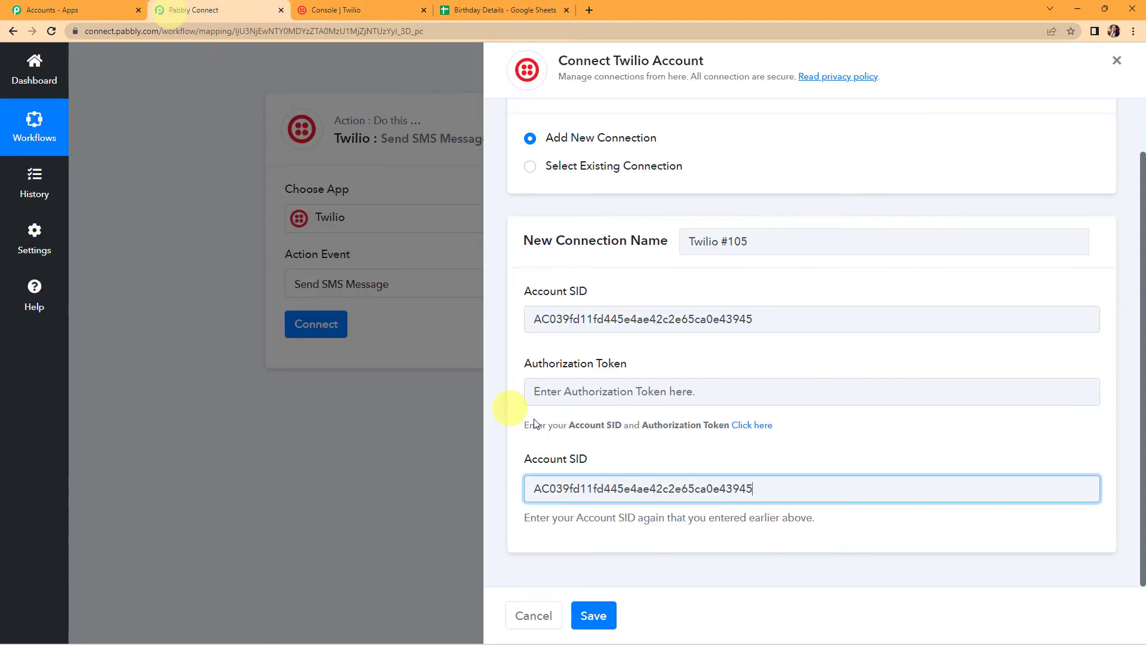
{"action": "left_click", "coordinate": [548, 390]}
{"action": "key", "text": "ctrl+v"}
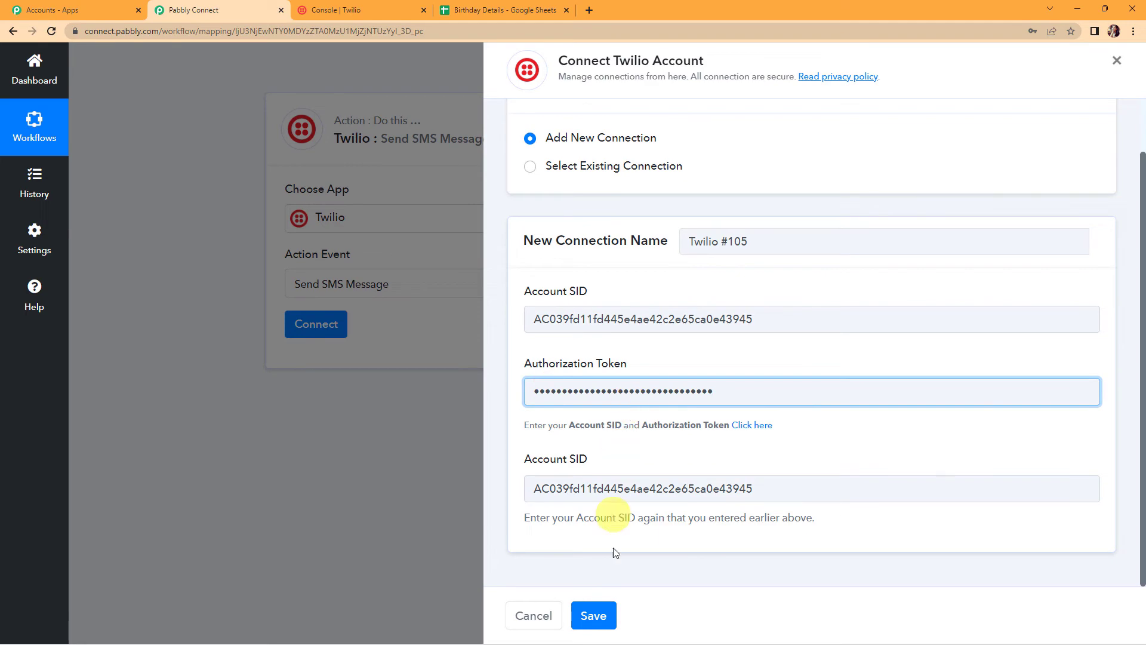
{"action": "left_click", "coordinate": [591, 616]}
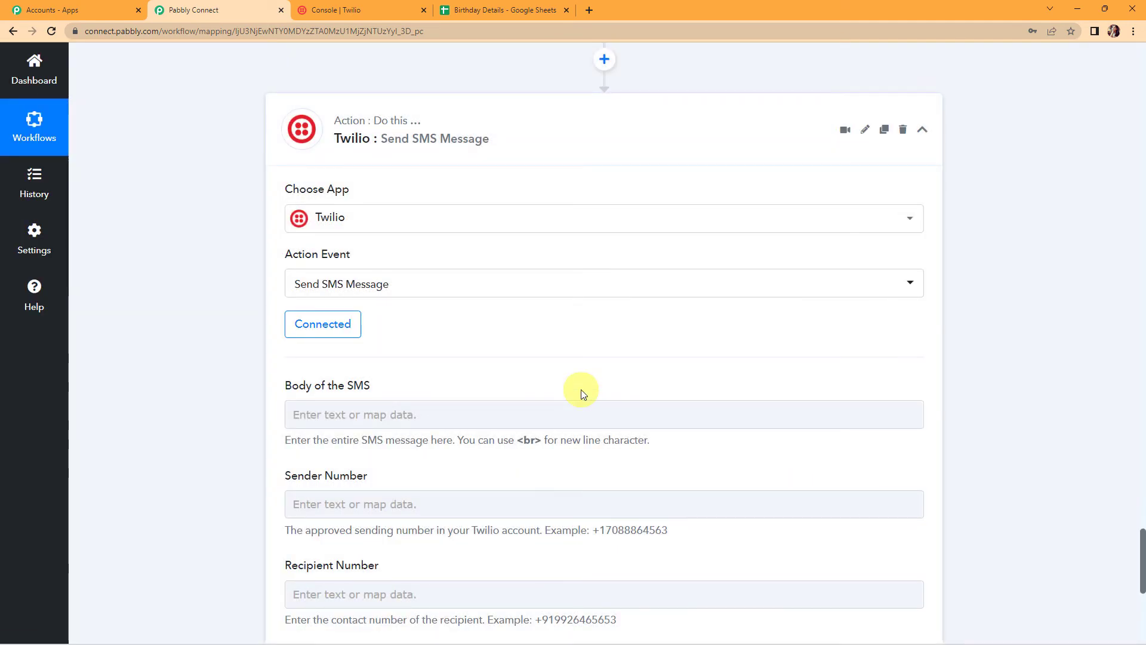
Write the SMS body as 'Dear' plus the Iterator's RowValue Name and the pasted birthday message
{"action": "scroll", "coordinate": [535, 353], "scroll_direction": "down", "scroll_amount": 3}
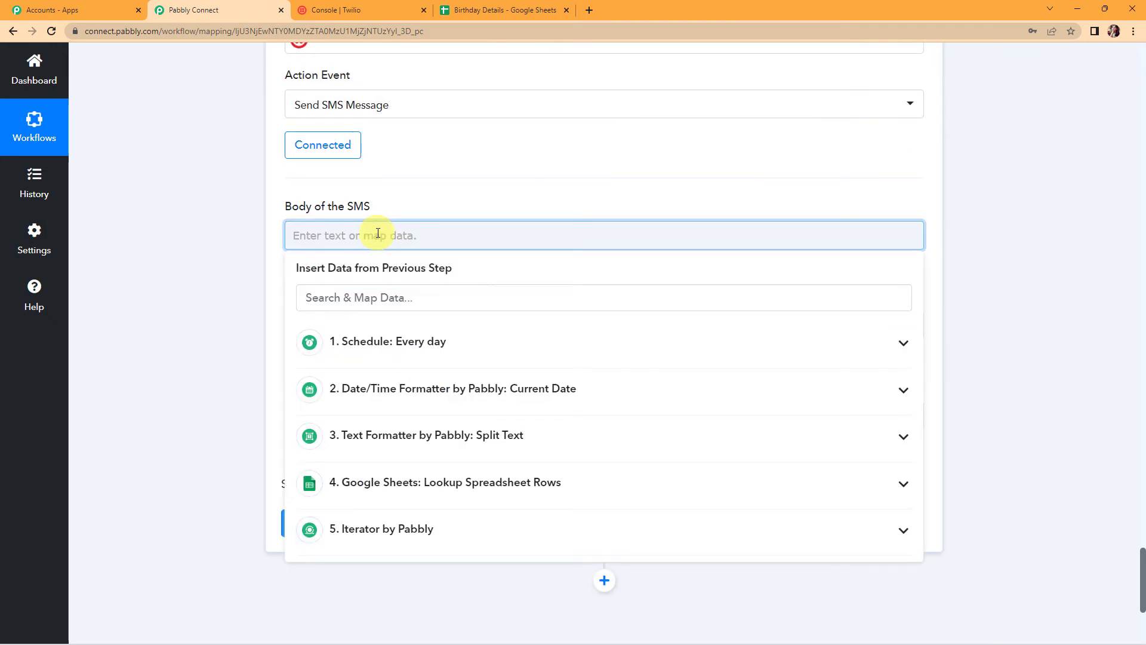
{"action": "type", "text": "Dear"}
{"action": "left_click", "coordinate": [434, 528]}
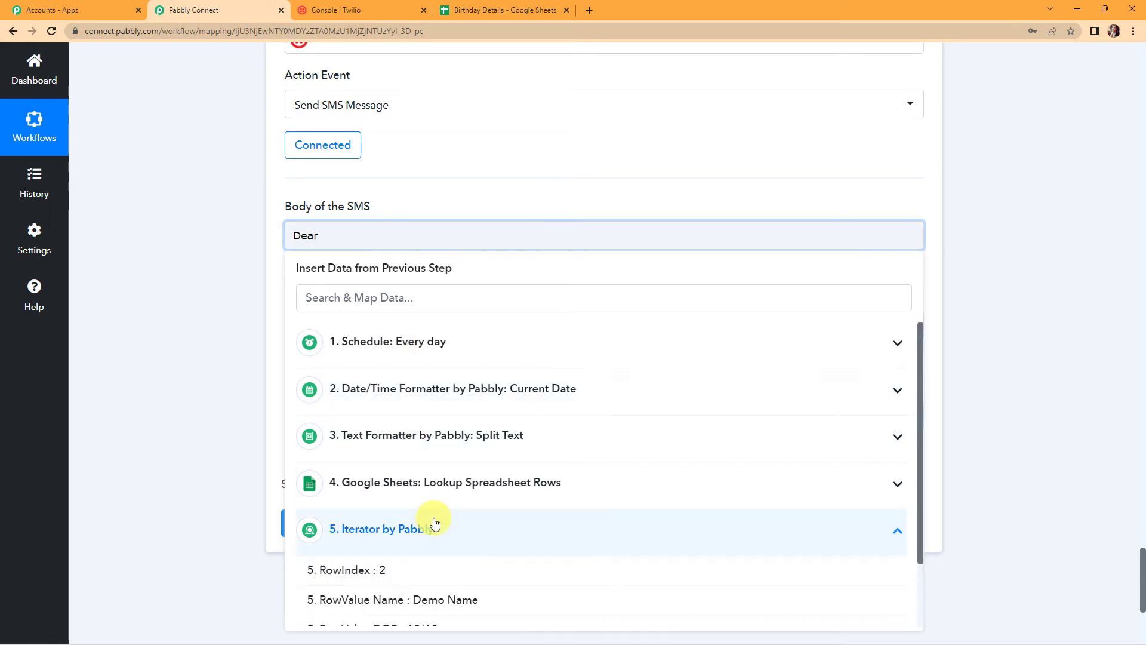
{"action": "left_click", "coordinate": [433, 600]}
{"action": "key", "text": "ctrl+v"}
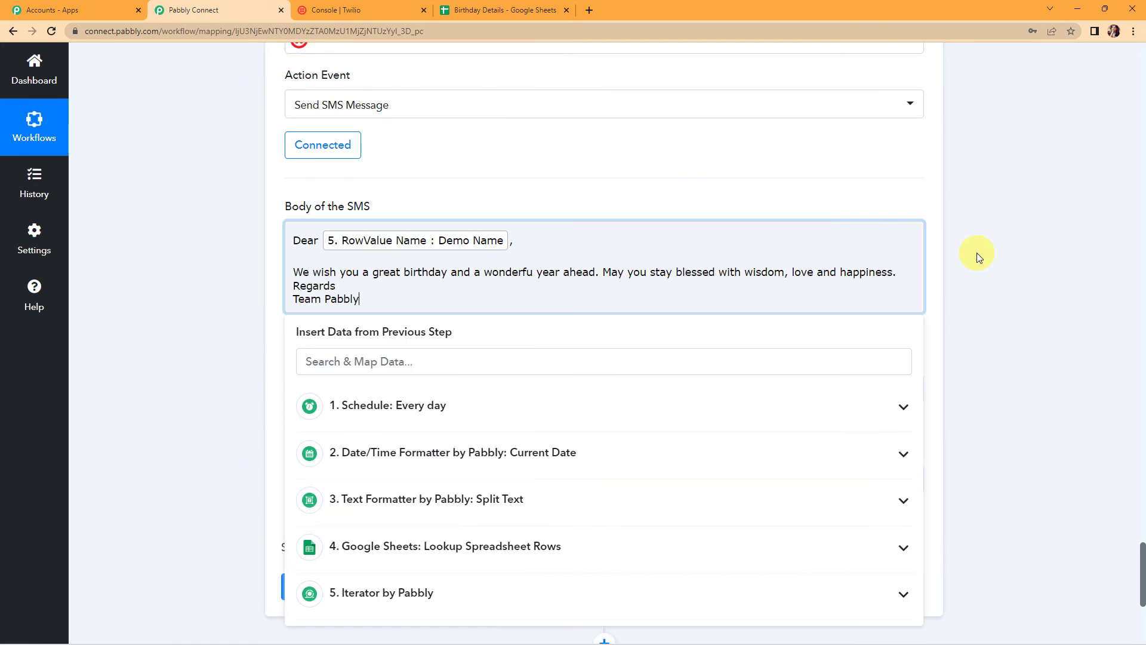
{"action": "left_click", "coordinate": [994, 274]}
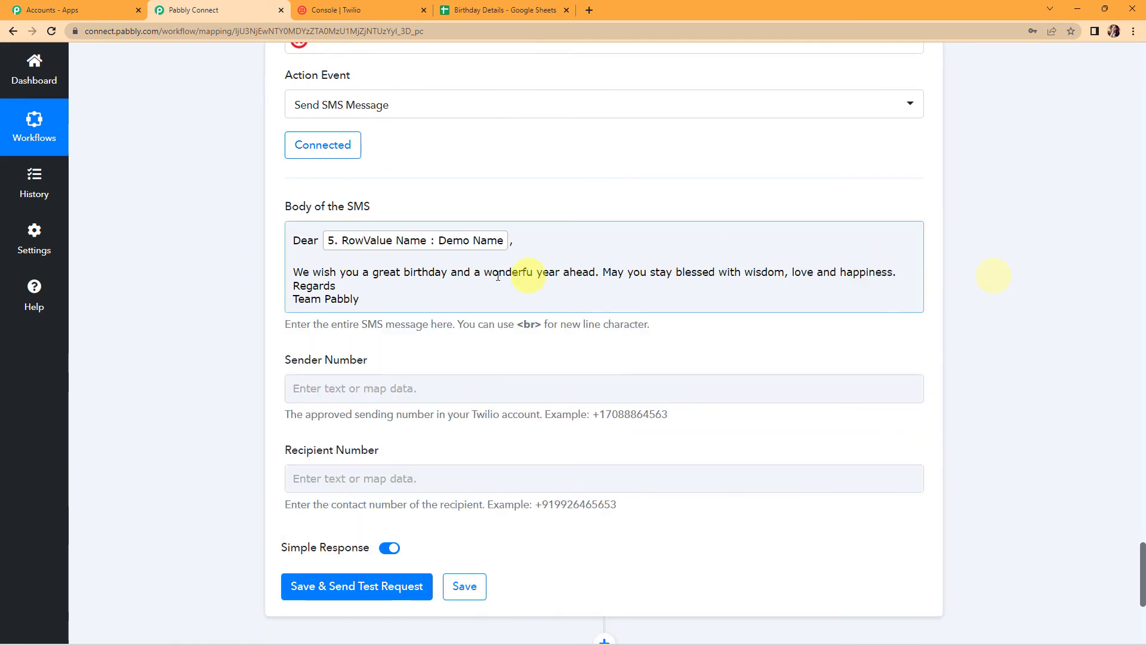
Set the sender to the Twilio phone number copied from the Twilio console
{"action": "scroll", "coordinate": [591, 266], "scroll_direction": "down", "scroll_amount": 2}
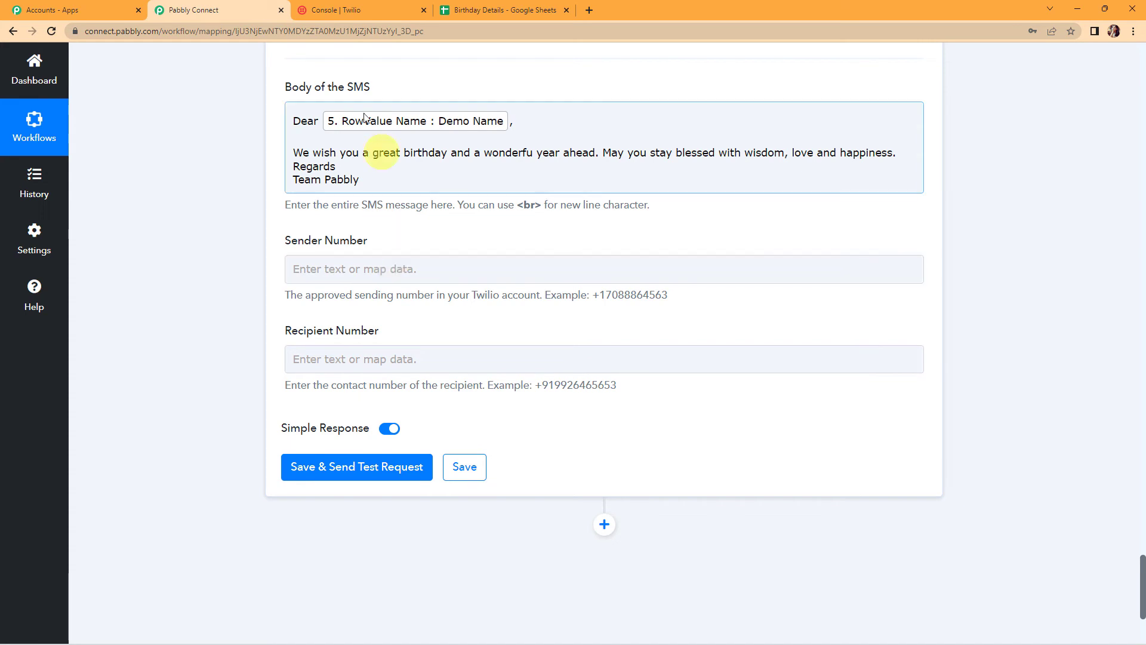
{"action": "left_click", "coordinate": [360, 6]}
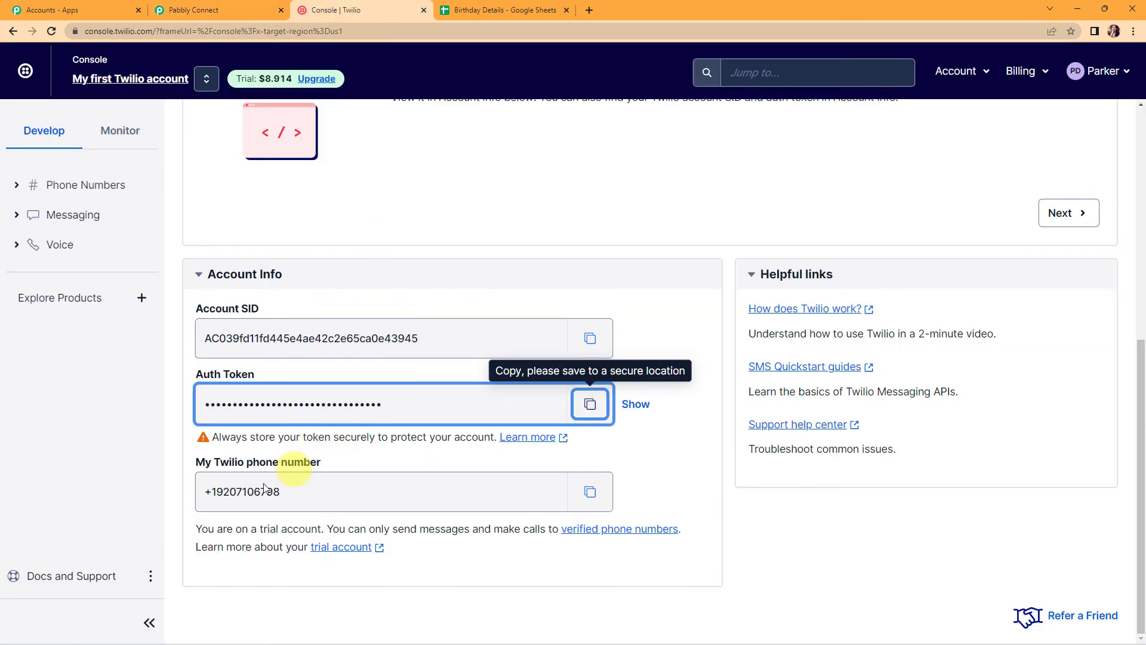
{"action": "left_click", "coordinate": [590, 492]}
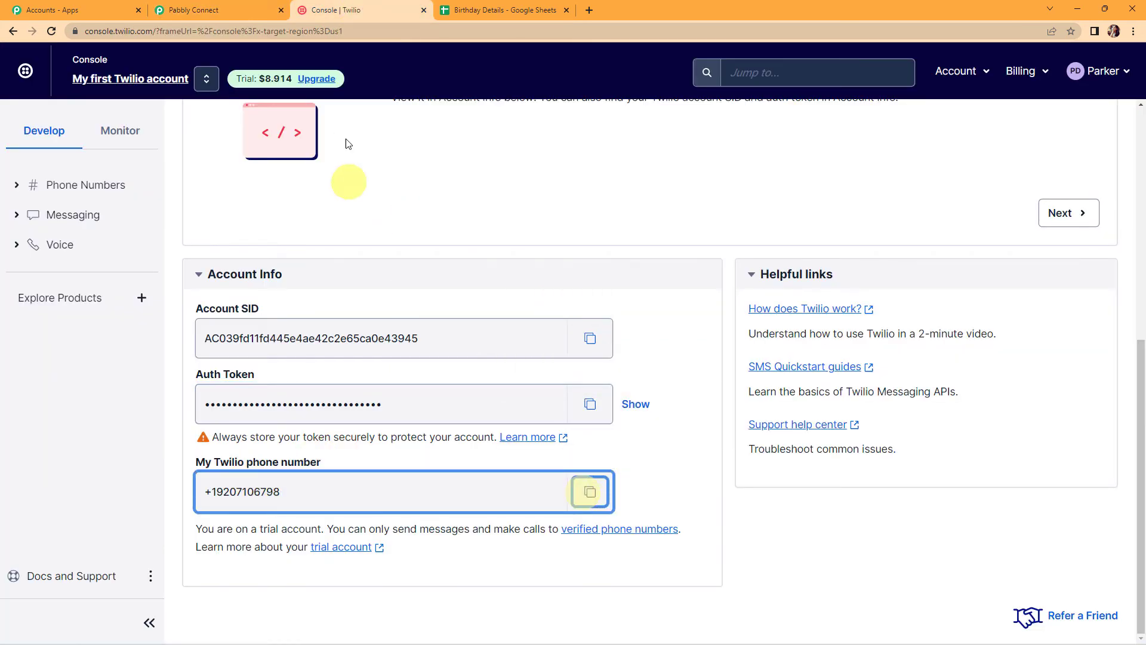
{"action": "left_click", "coordinate": [210, 9]}
{"action": "left_click", "coordinate": [344, 358]}
{"action": "left_click", "coordinate": [354, 270]}
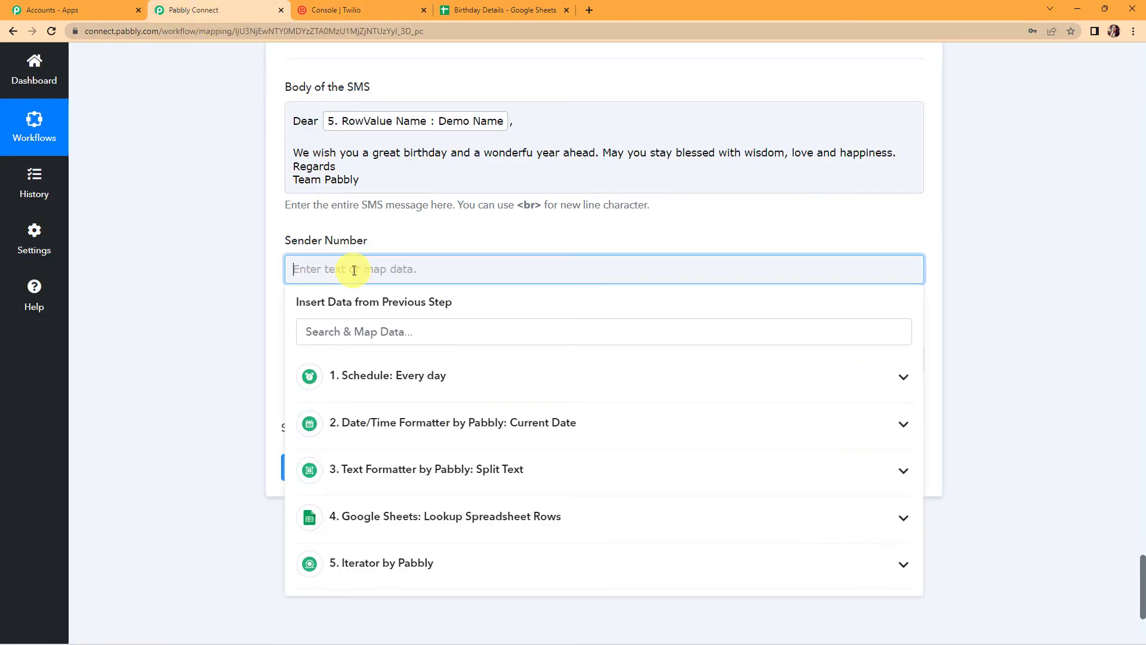
{"action": "key", "text": "ctrl+v"}
{"action": "left_click", "coordinate": [228, 298]}
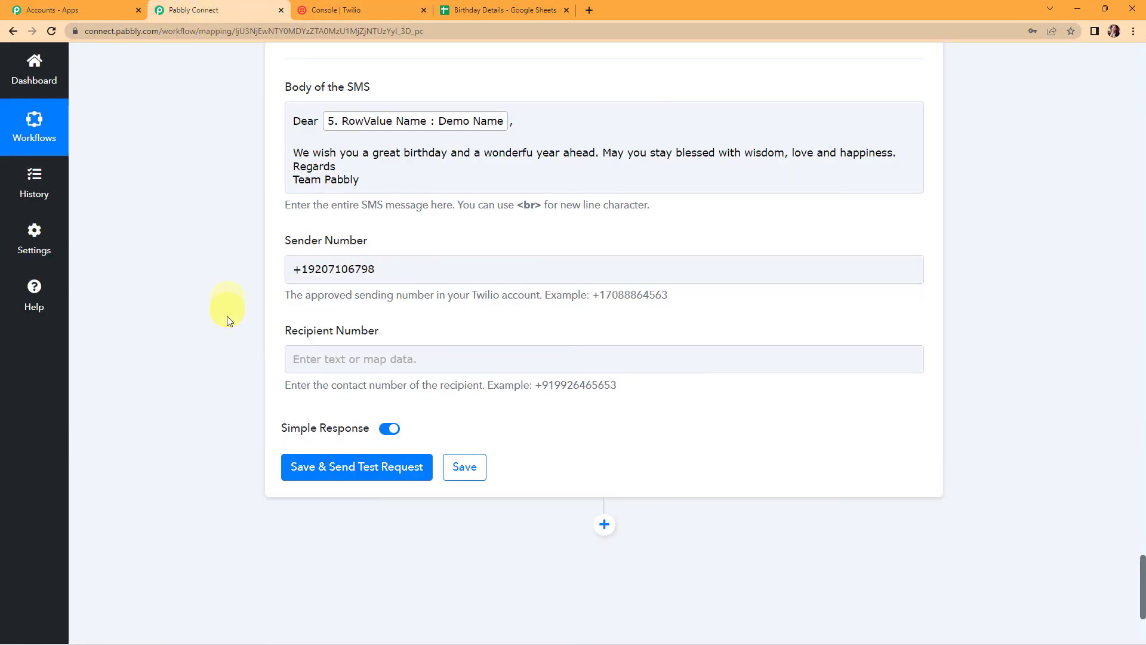
Set the recipient to +91 followed by the Iterator's RowValue Phone Number
{"action": "scroll", "coordinate": [330, 258], "scroll_direction": "down", "scroll_amount": 2}
{"action": "left_click", "coordinate": [327, 230]}
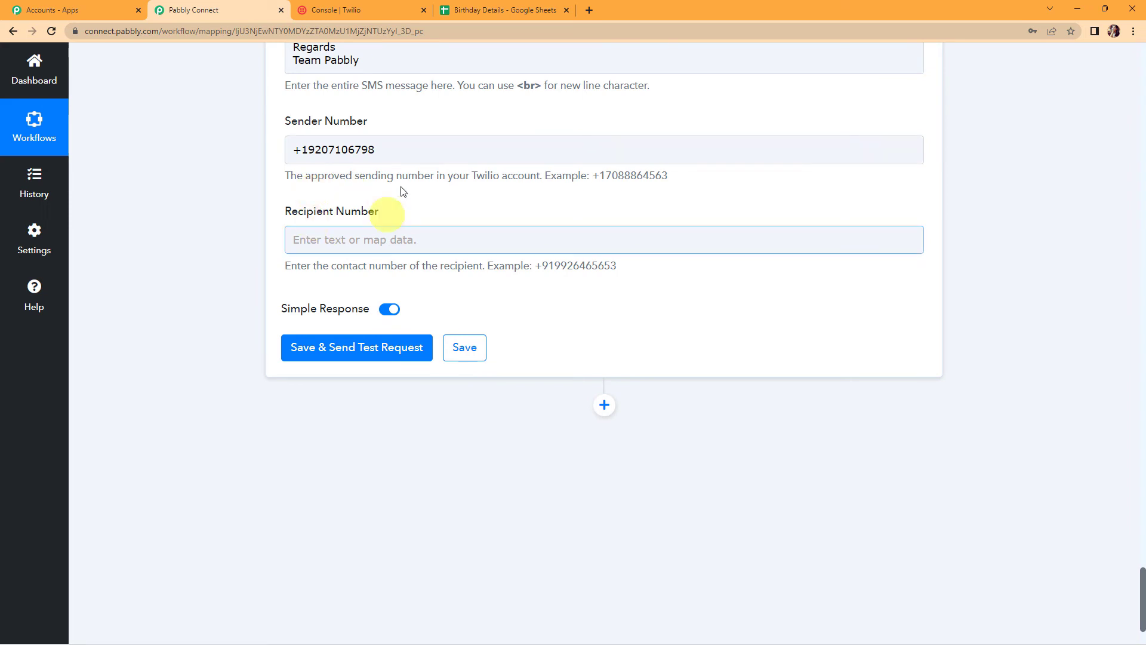
{"action": "left_click", "coordinate": [363, 240]}
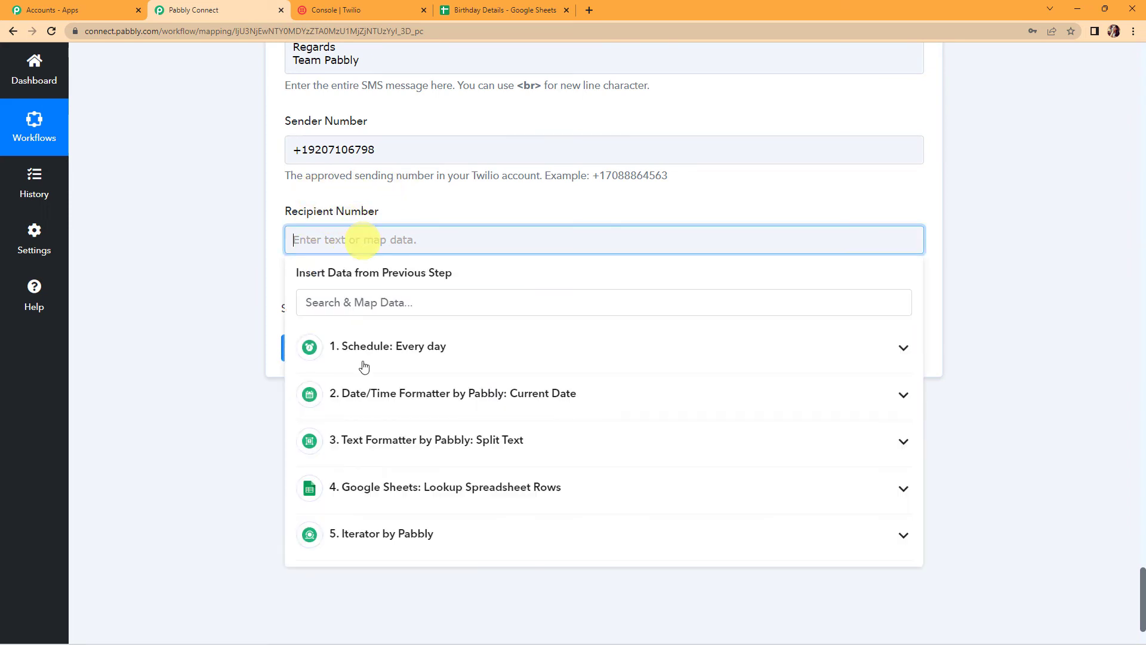
{"action": "left_click", "coordinate": [381, 539]}
{"action": "scroll", "coordinate": [452, 596], "scroll_direction": "down", "scroll_amount": 1}
{"action": "left_click", "coordinate": [451, 596]}
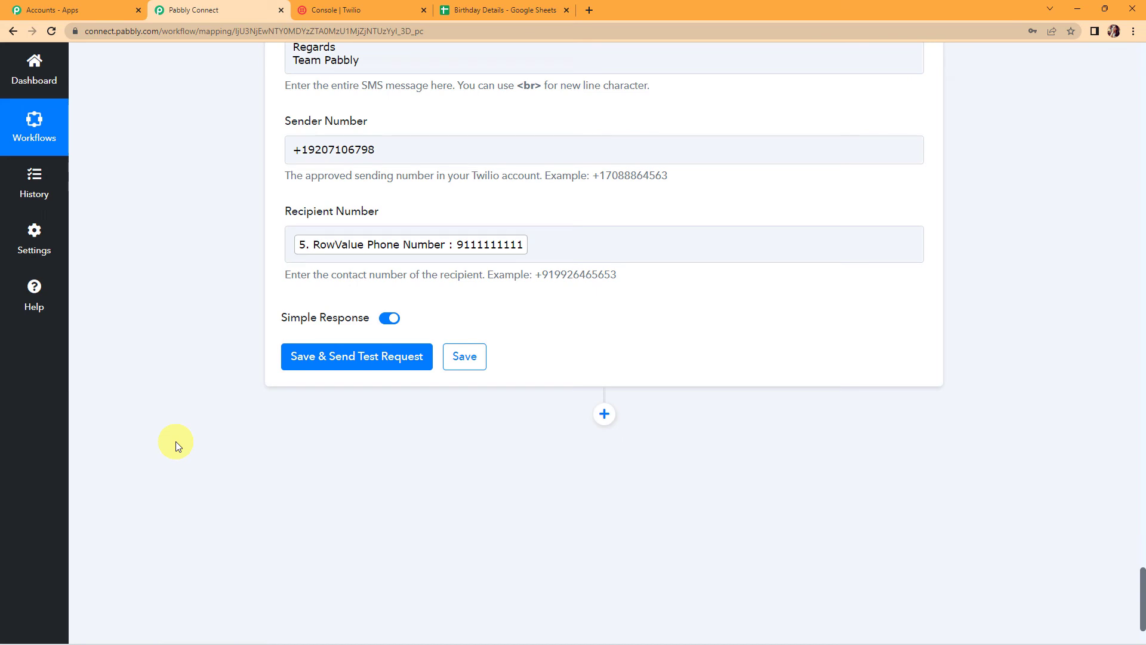
{"action": "left_click", "coordinate": [295, 241]}
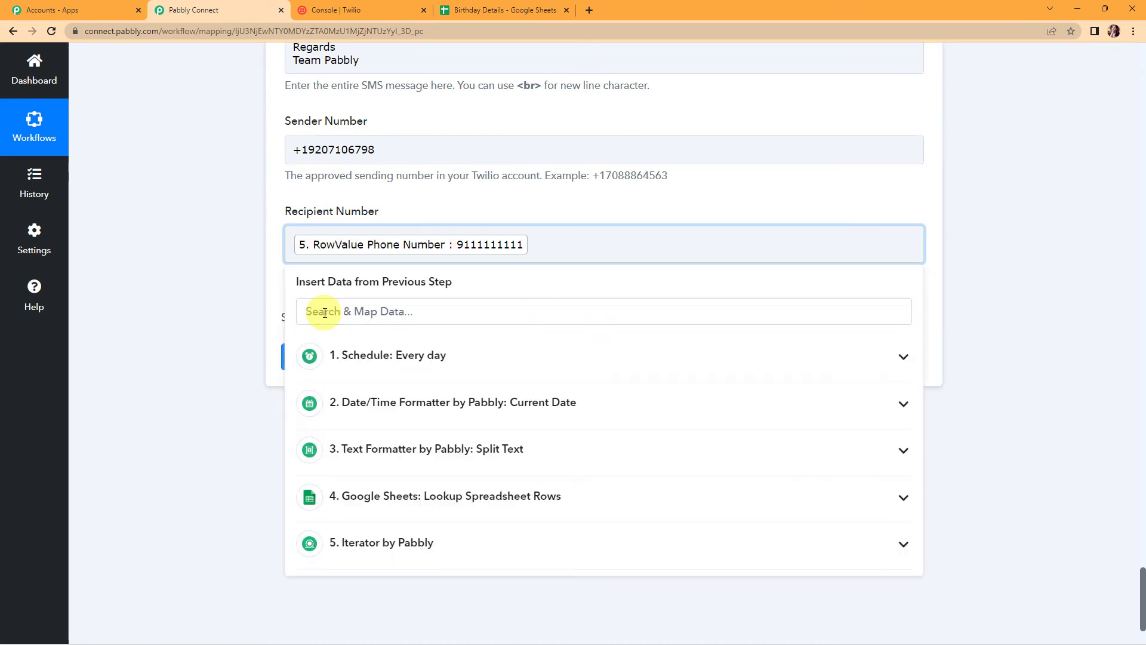
{"action": "type", "text": "+91"}
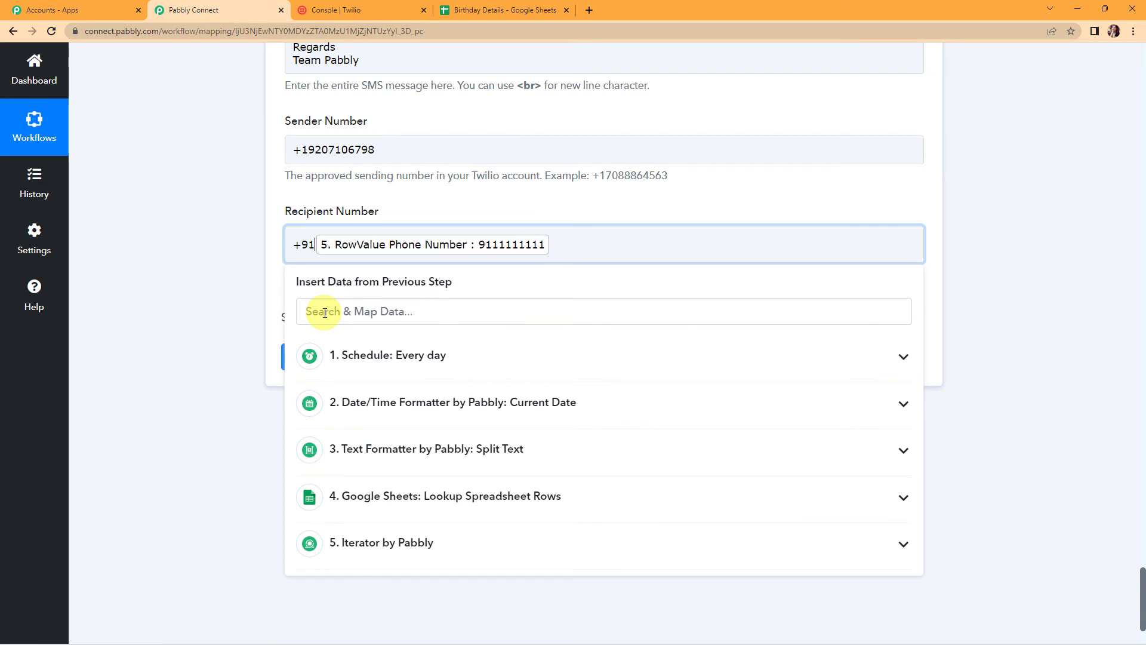
{"action": "left_click", "coordinate": [245, 335]}
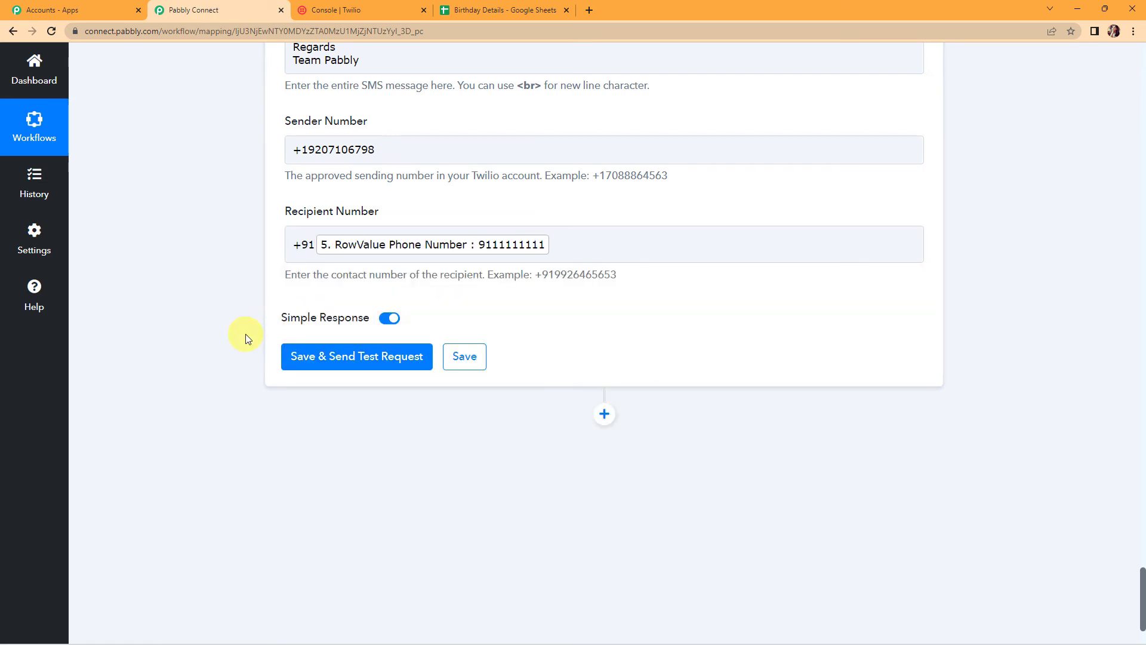
Save the Twilio step, send a test request, and review the outbound two-segment SMS response
{"action": "left_click", "coordinate": [358, 357]}
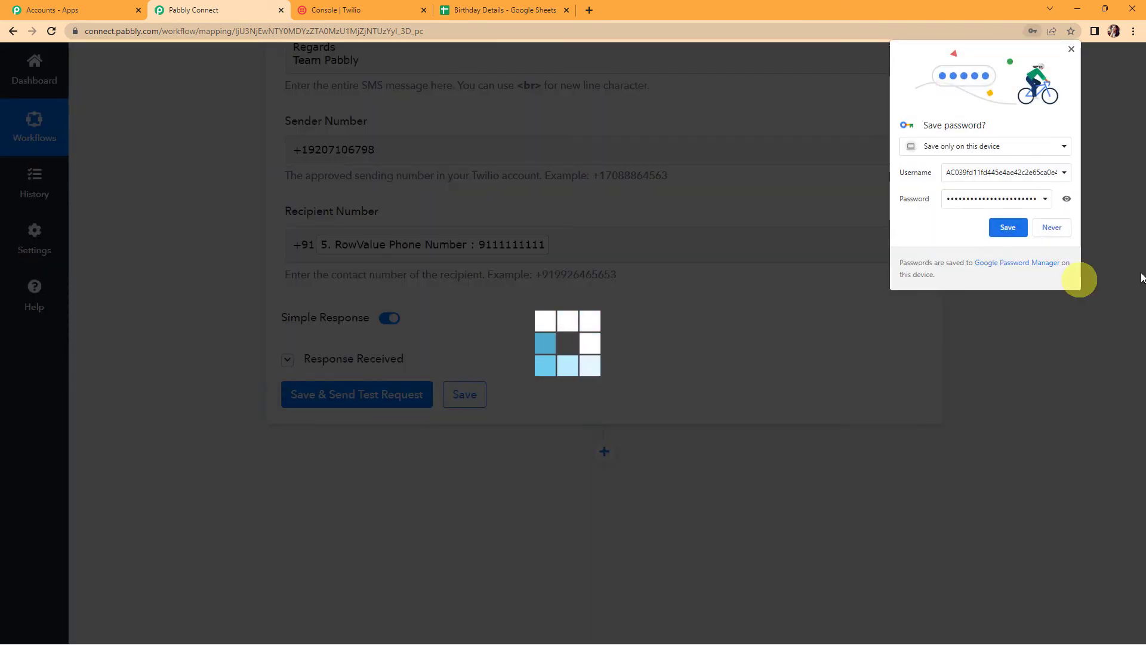
{"action": "scroll", "coordinate": [1037, 357], "scroll_direction": "down", "scroll_amount": 4}
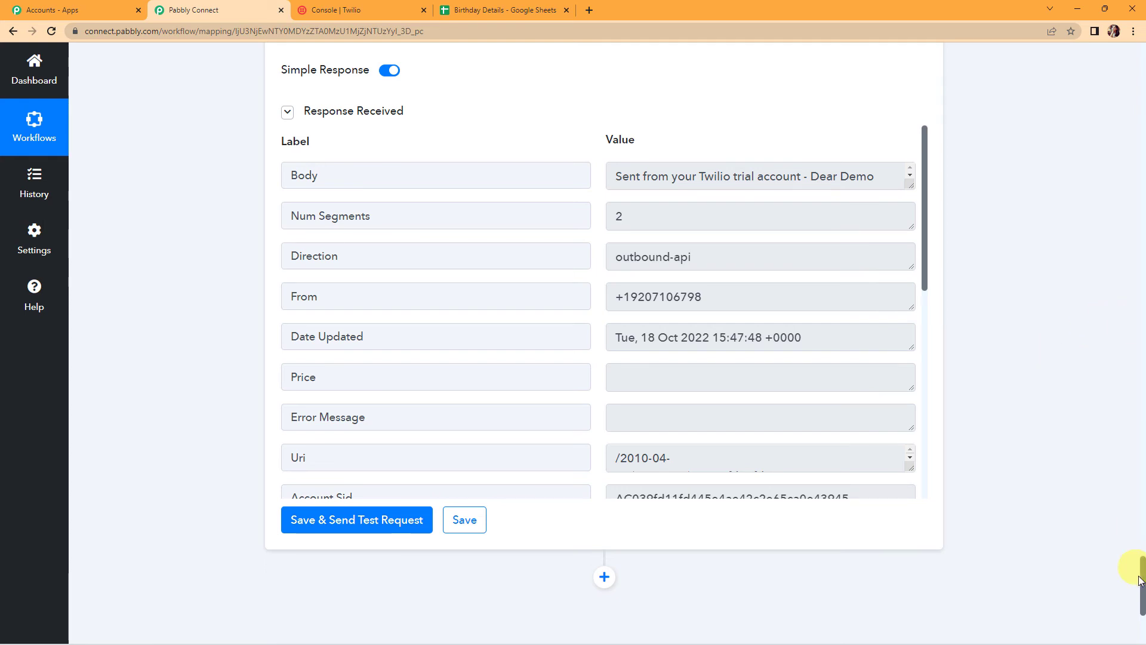
{"action": "scroll", "coordinate": [1142, 572], "scroll_direction": "up", "scroll_amount": 6}
{"action": "scroll", "coordinate": [1141, 572], "scroll_direction": "up", "scroll_amount": 15}
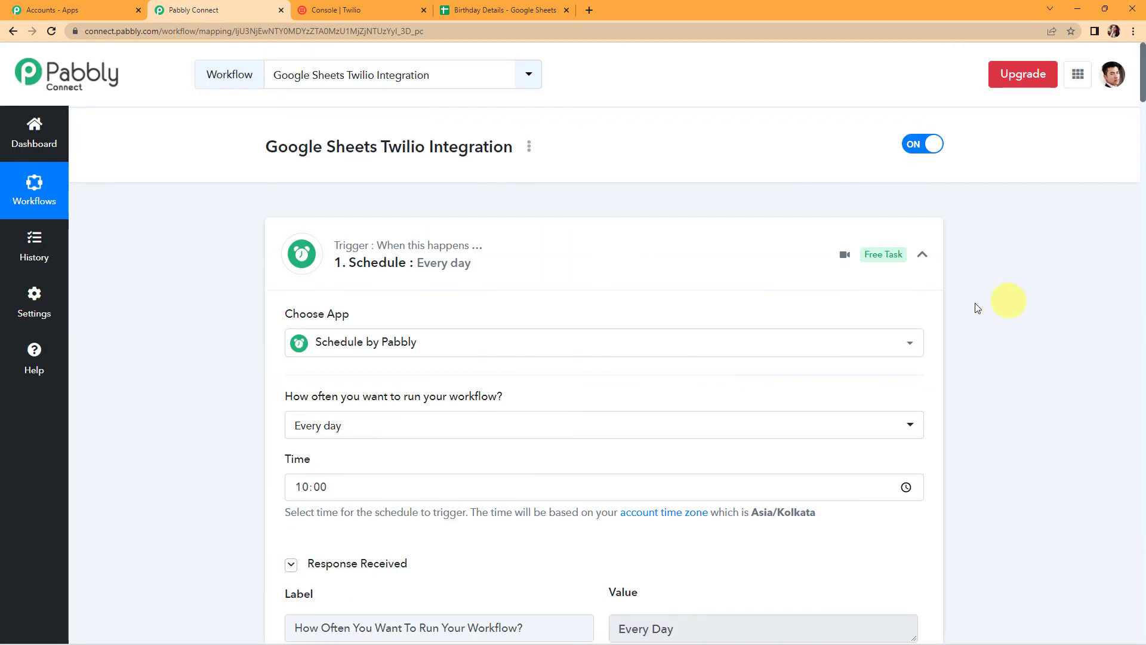
Collapse the Schedule, Date/Time Formatter, Text Formatter and Google Sheets cards, then scroll to the Twilio step
{"action": "left_click", "coordinate": [923, 254]}
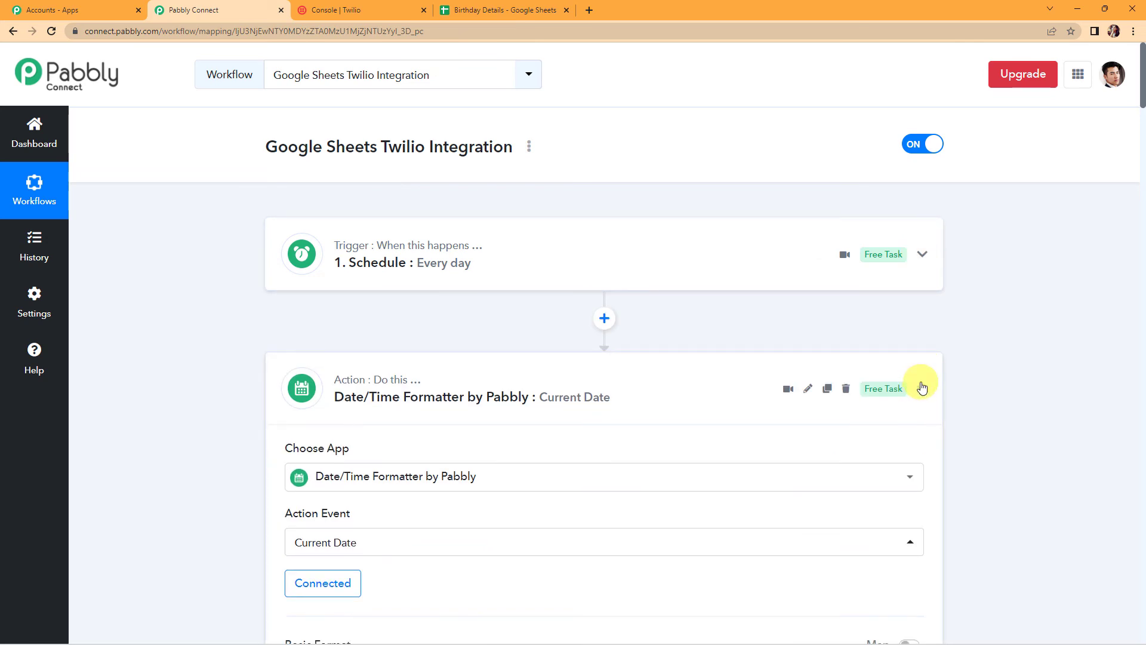
{"action": "left_click", "coordinate": [922, 388]}
{"action": "left_click", "coordinate": [921, 526]}
{"action": "left_click", "coordinate": [919, 530]}
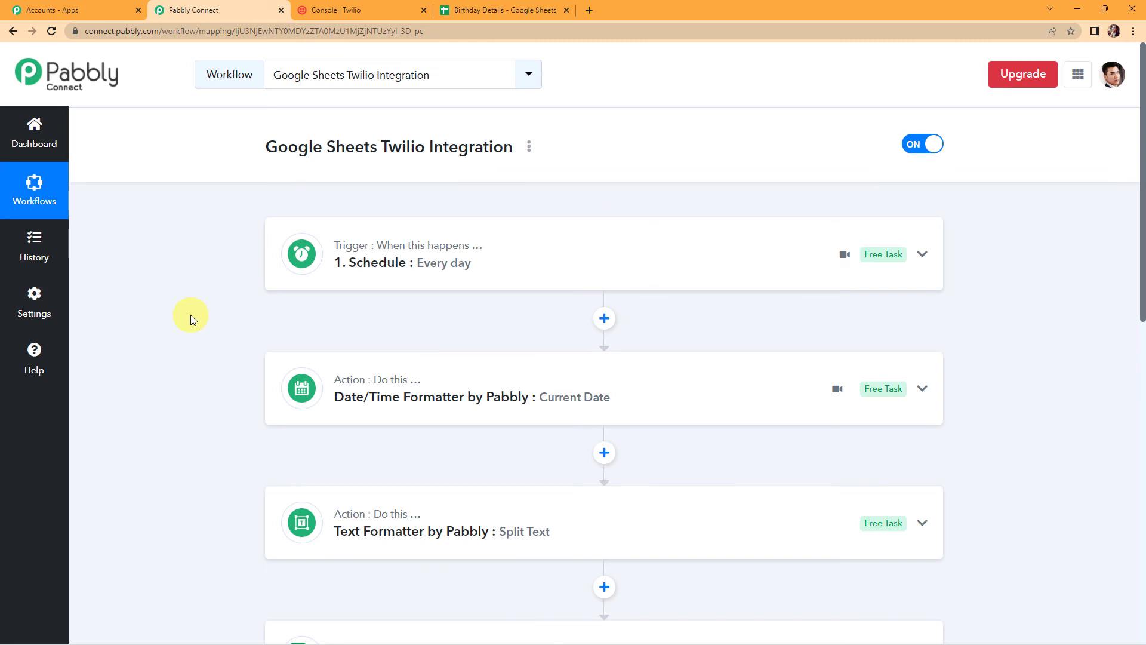
{"action": "scroll", "coordinate": [191, 314], "scroll_direction": "down", "scroll_amount": 2}
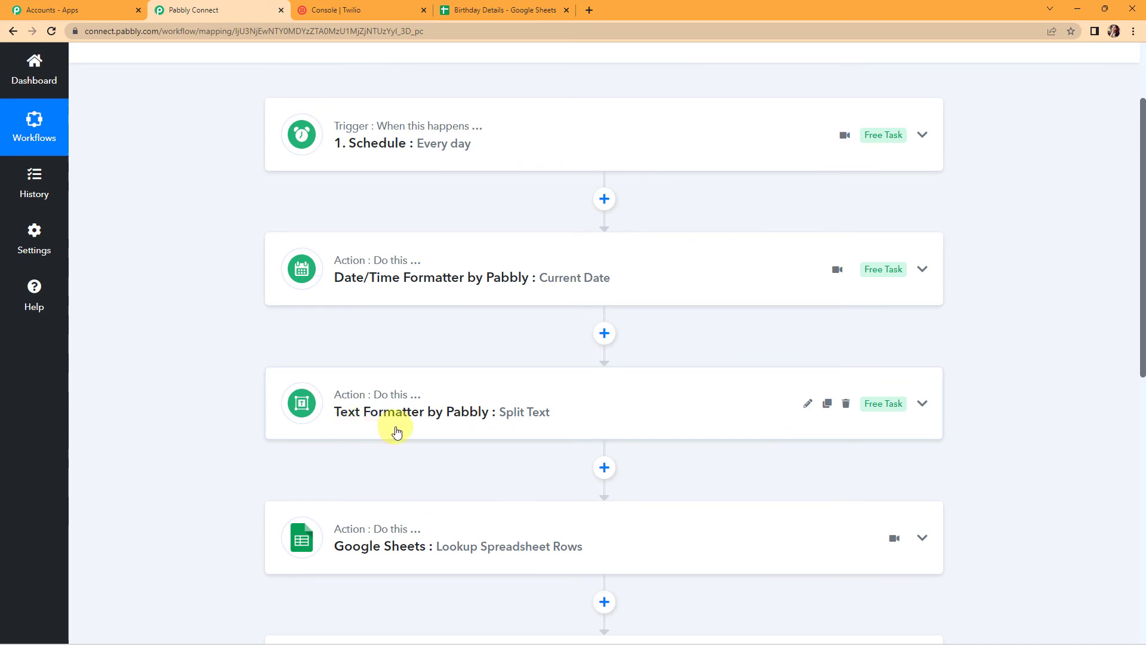
{"action": "scroll", "coordinate": [530, 435], "scroll_direction": "down", "scroll_amount": 2}
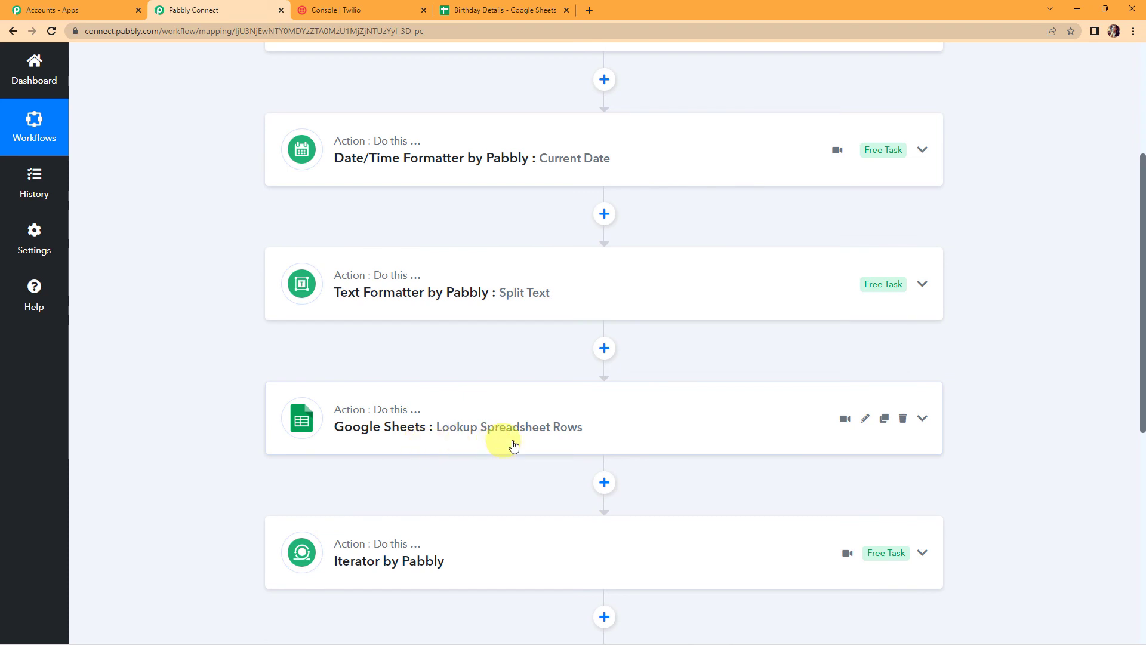
{"action": "scroll", "coordinate": [586, 442], "scroll_direction": "down", "scroll_amount": 3}
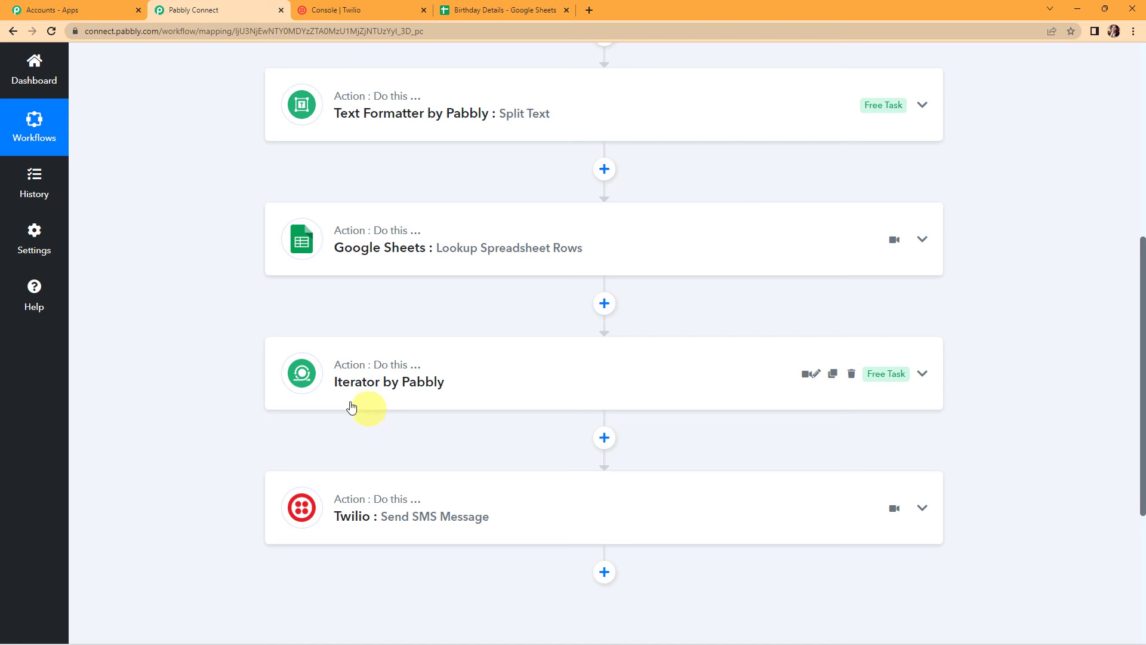
{"action": "scroll", "coordinate": [355, 397], "scroll_direction": "down", "scroll_amount": 1}
{"action": "scroll", "coordinate": [355, 397], "scroll_direction": "down", "scroll_amount": 2}
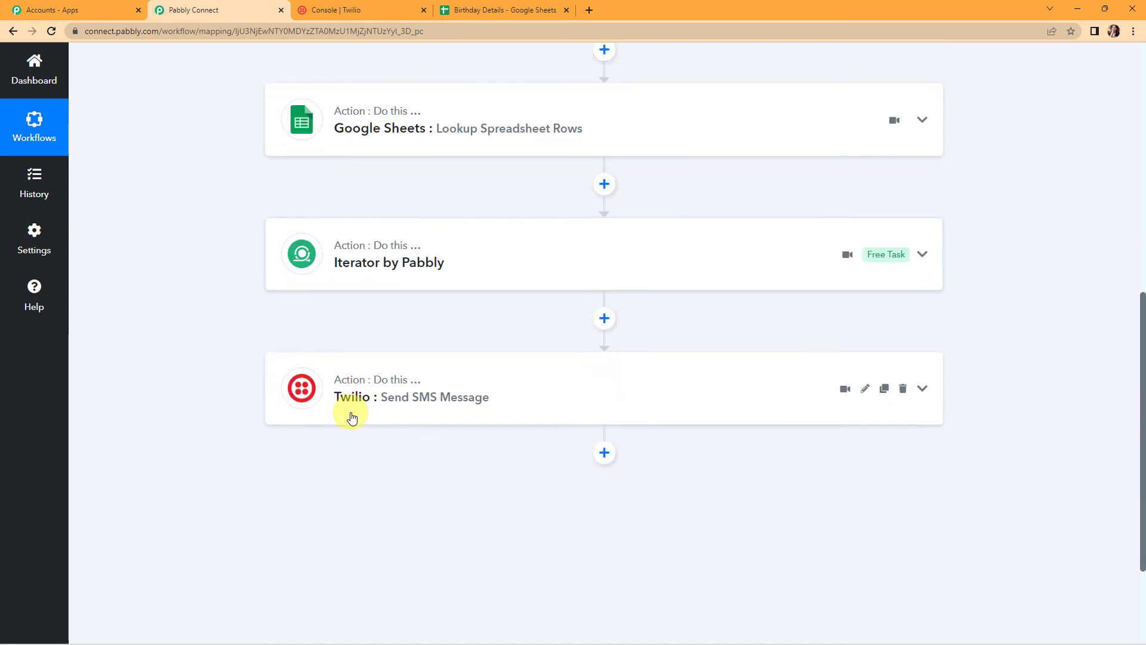